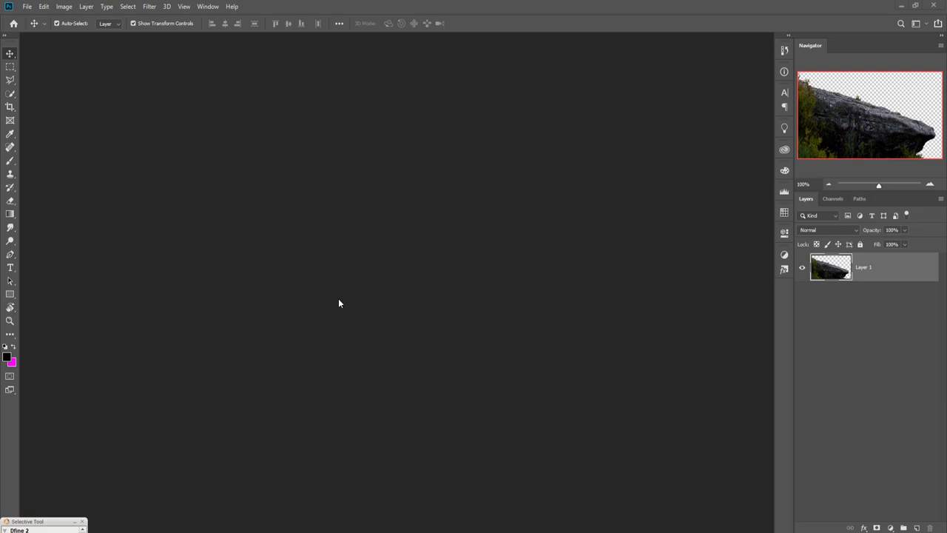
# Step: Create a 1920 x 1080 px document at 72 ppi with a white background and dock its window
pyautogui.click(27, 8)
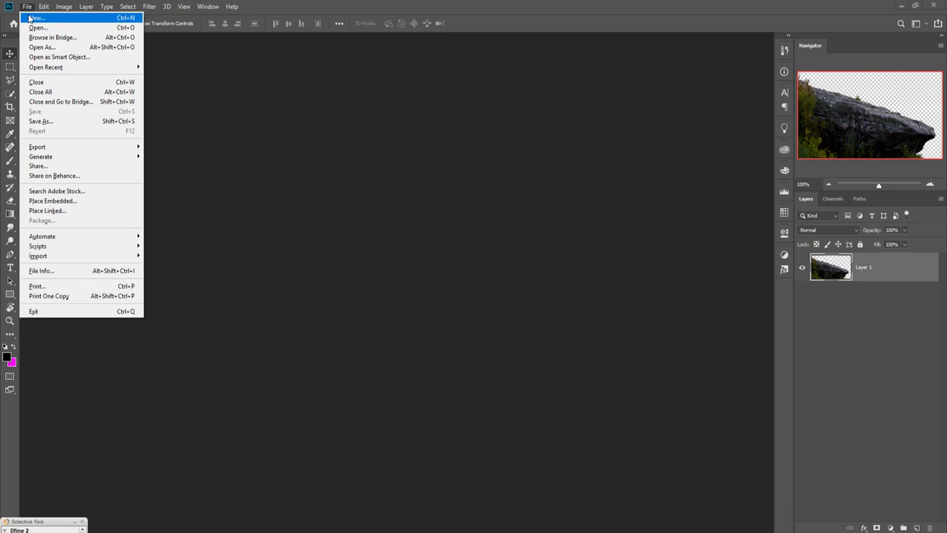
pyautogui.click(32, 17)
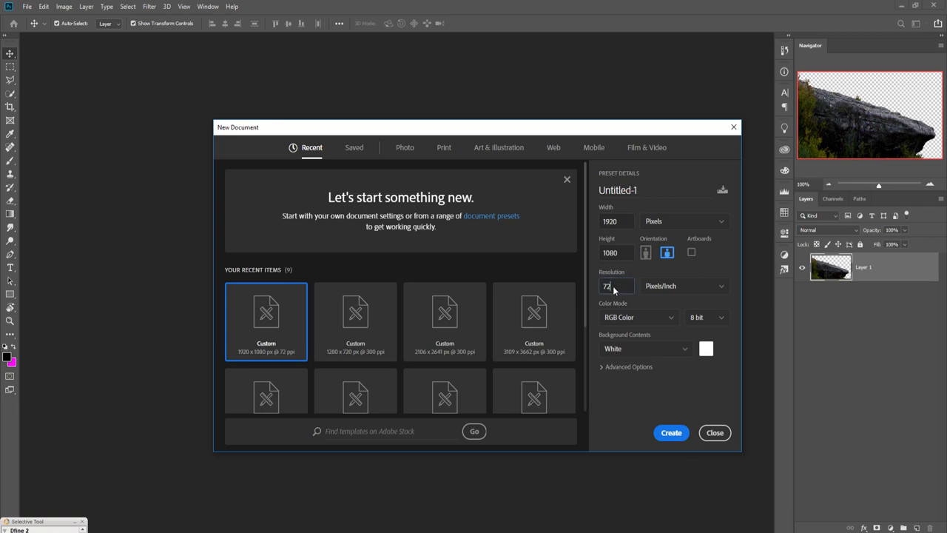
pyautogui.moveTo(613, 290); pyautogui.dragTo(606, 292)
pyautogui.click(676, 434)
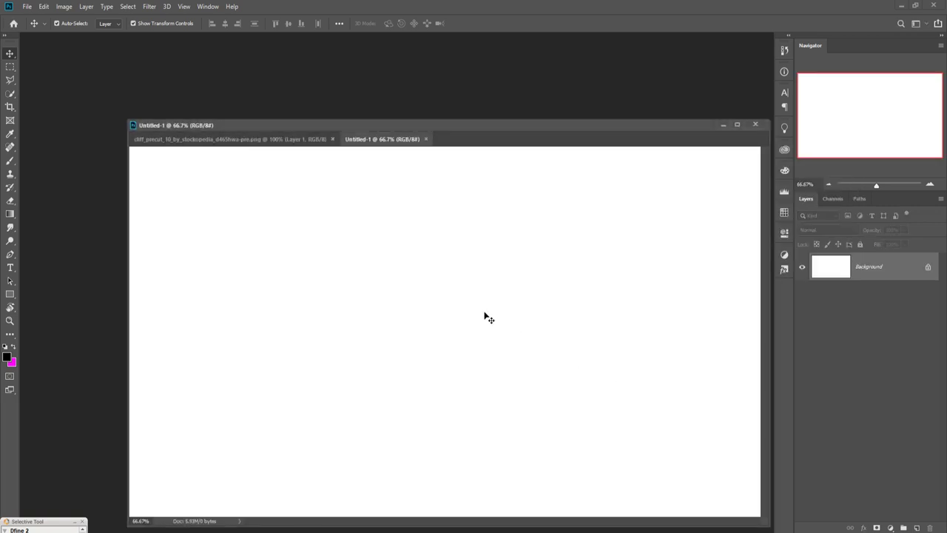
pyautogui.moveTo(460, 123); pyautogui.dragTo(364, 42)
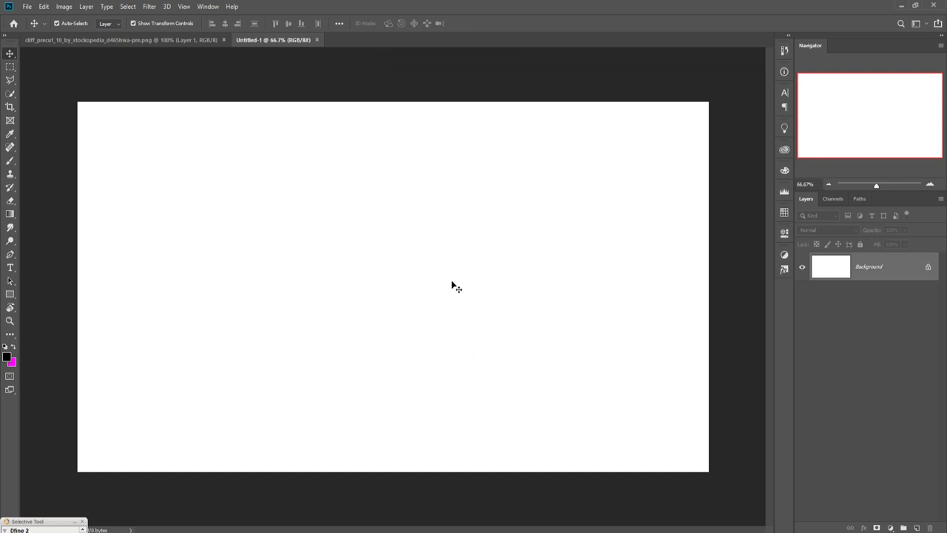
# Step: Copy the precut cliff into the blank document, close its source image, and align the cliff with the canvas's lower-left corner
pyautogui.click(118, 39)
pyautogui.moveTo(105, 41); pyautogui.dragTo(436, 122)
pyautogui.moveTo(542, 312); pyautogui.dragTo(310, 313)
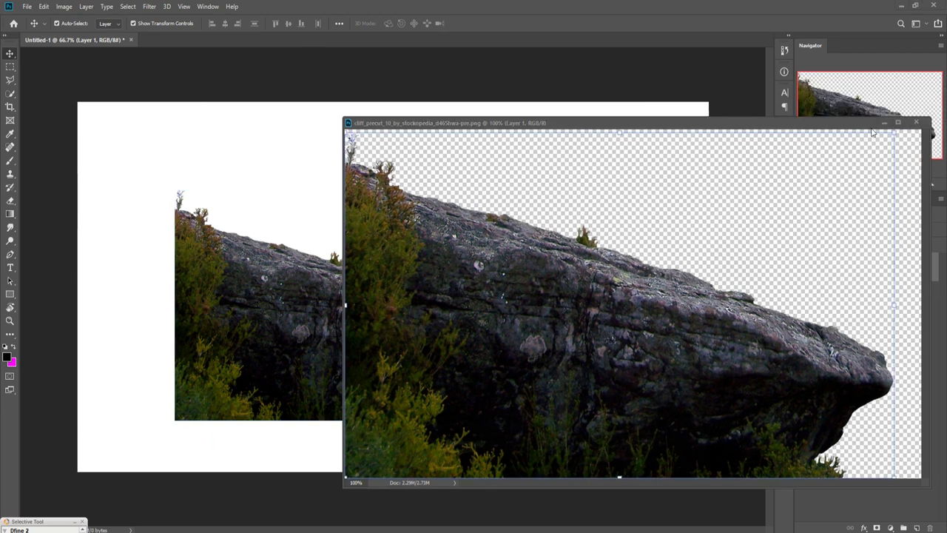
pyautogui.click(917, 120)
pyautogui.moveTo(464, 332); pyautogui.dragTo(367, 386)
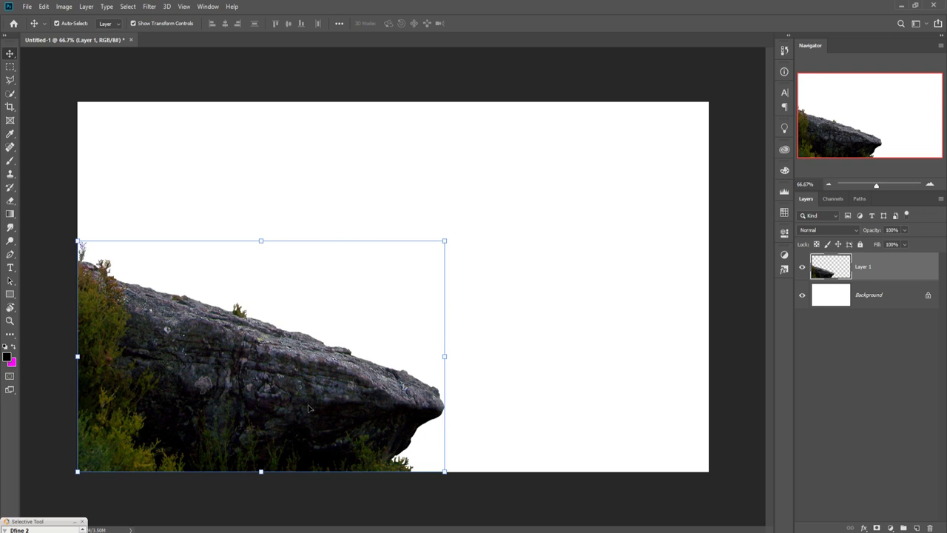
# Step: Copy the selected stone wall from the rock_stock1 image into the composition as a new layer and put the source window away
pyautogui.moveTo(444, 530)
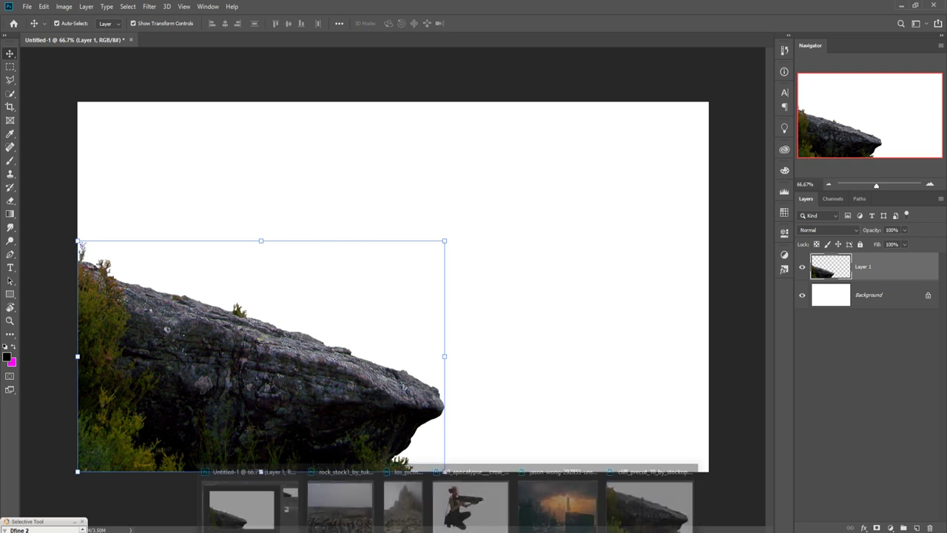
pyautogui.click(356, 517)
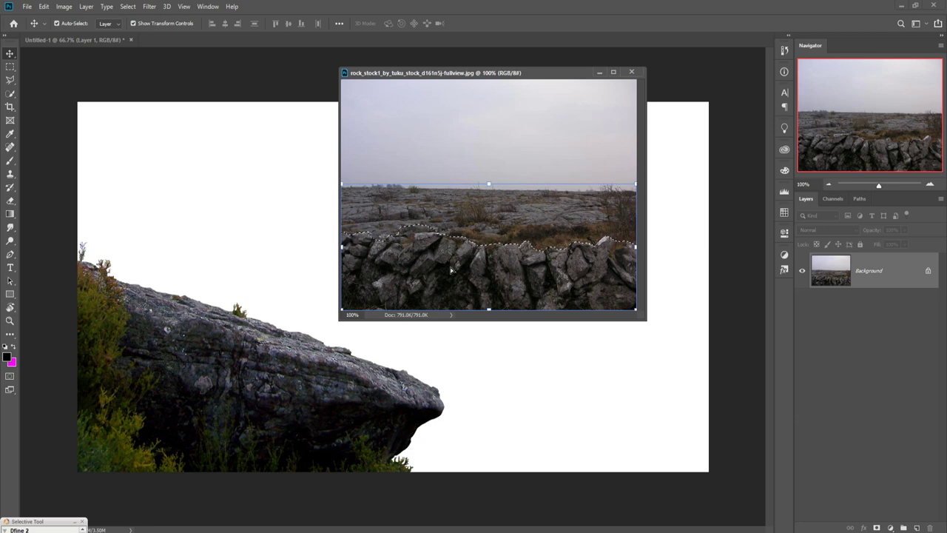
pyautogui.hotkey('alt', 'BackSpace')
pyautogui.click(287, 376)
pyautogui.hotkey('ctrl', 'v')
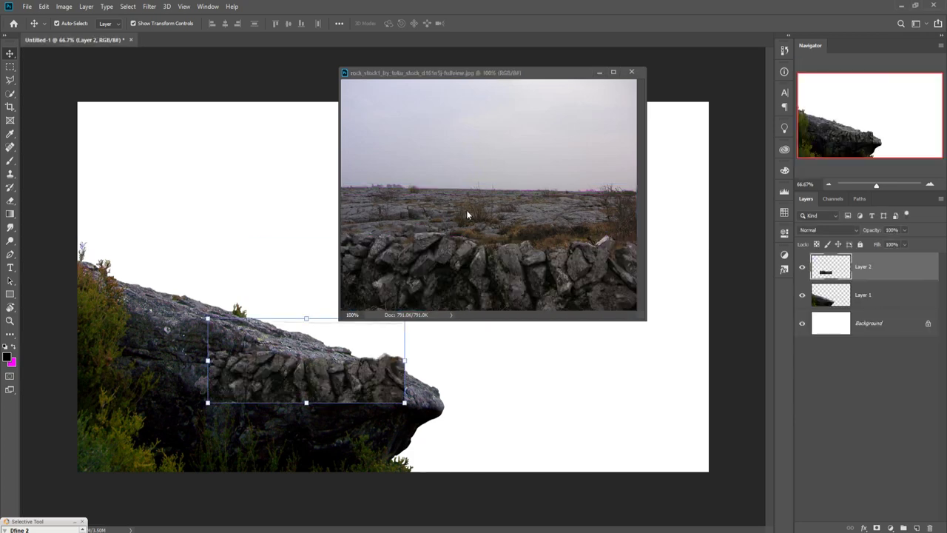
pyautogui.click(601, 72)
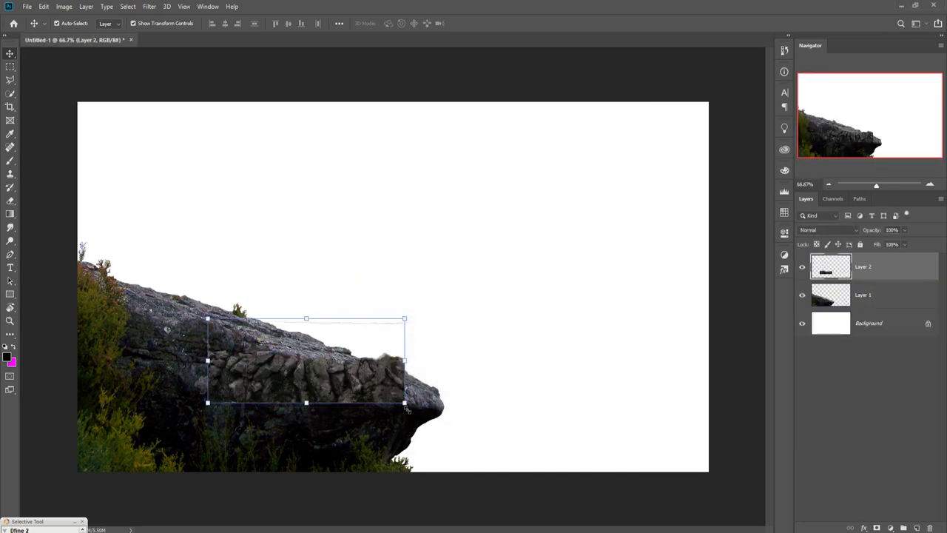
# Step: Scale the stone wall to about 181%, rotate it about 26 degrees, and fit it along the cliff's underside
pyautogui.moveTo(406, 405); pyautogui.dragTo(563, 470)
pyautogui.moveTo(467, 421); pyautogui.dragTo(340, 455)
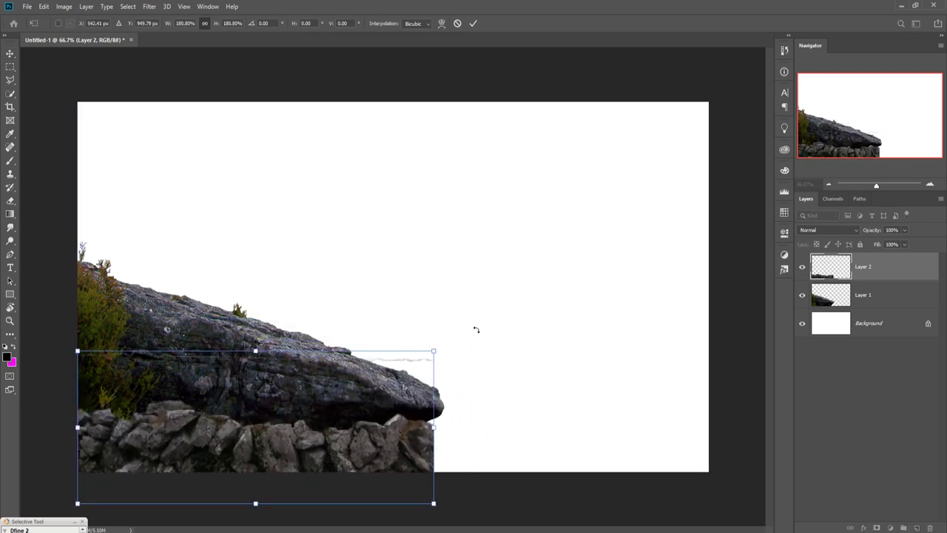
pyautogui.moveTo(473, 358); pyautogui.dragTo(516, 424)
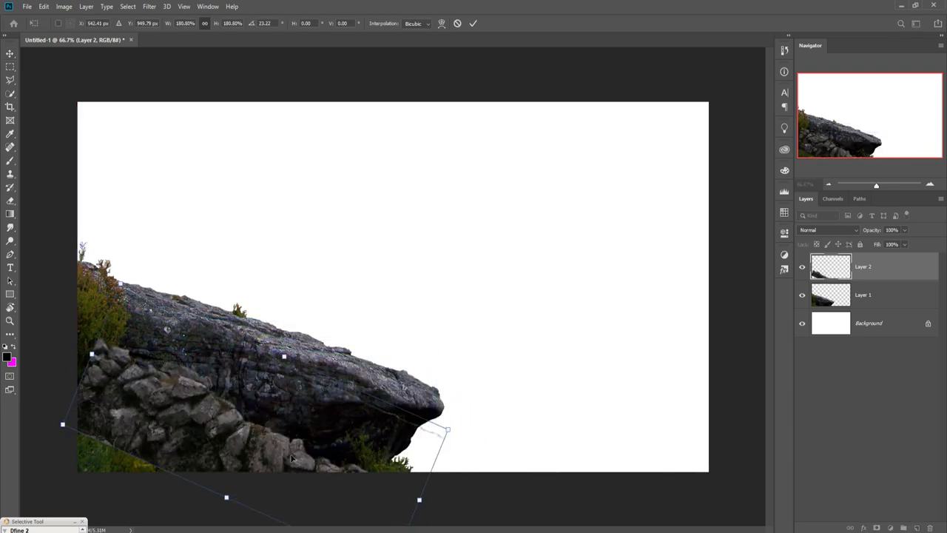
pyautogui.moveTo(293, 458); pyautogui.dragTo(354, 444)
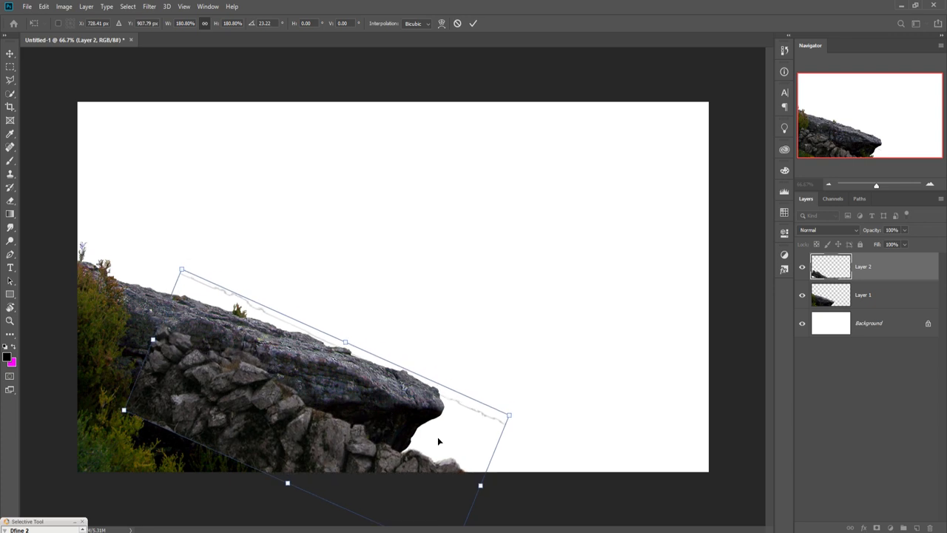
pyautogui.moveTo(554, 407); pyautogui.dragTo(534, 429)
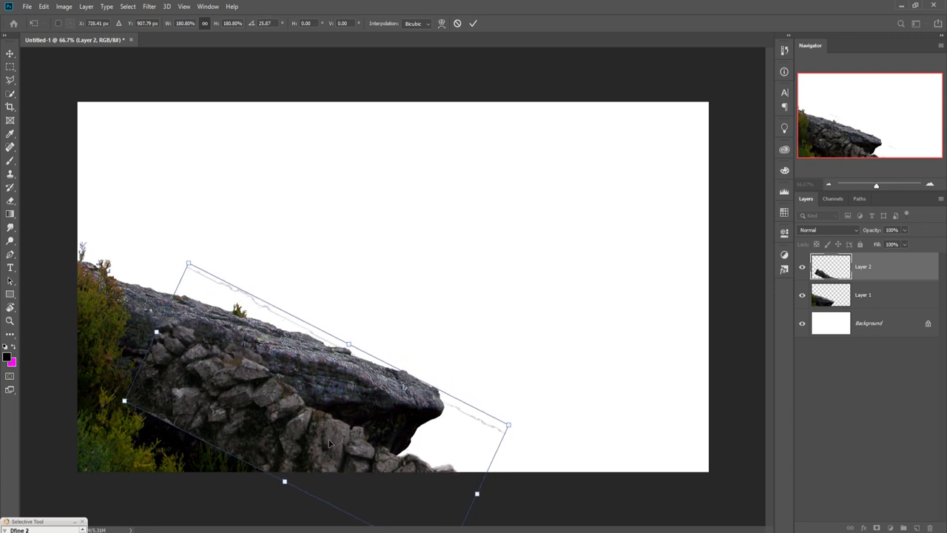
pyautogui.click(473, 23)
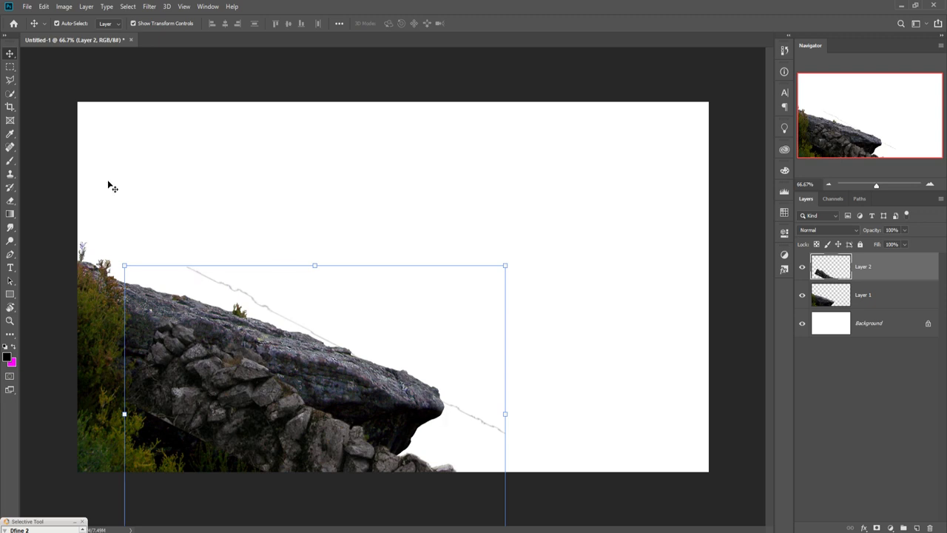
# Step: Erase the stray thin line above and beyond the cliff on the stone wall layer with an enlarged Eraser
pyautogui.click(9, 200)
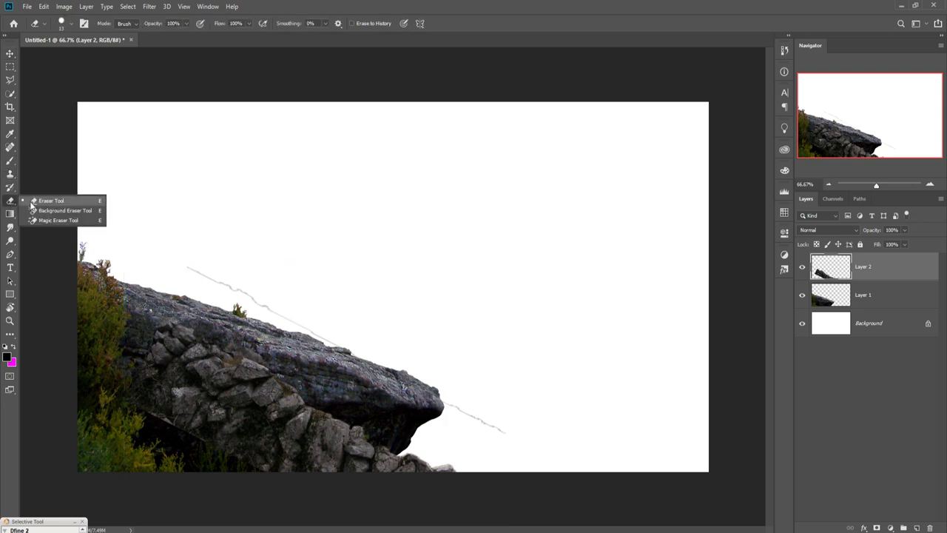
pyautogui.click(32, 202)
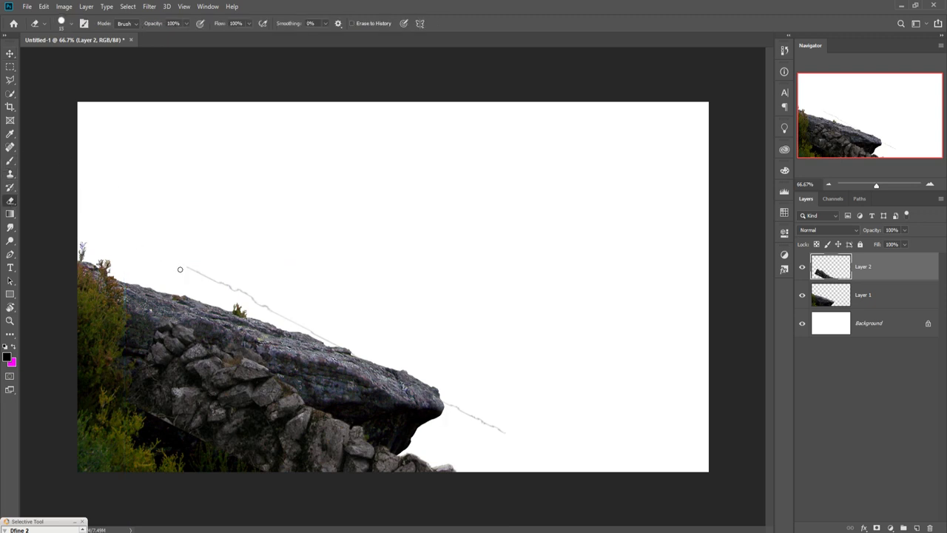
pyautogui.press(']')
pyautogui.moveTo(190, 269); pyautogui.dragTo(334, 351)
pyautogui.moveTo(444, 405); pyautogui.dragTo(518, 448)
pyautogui.click(10, 54)
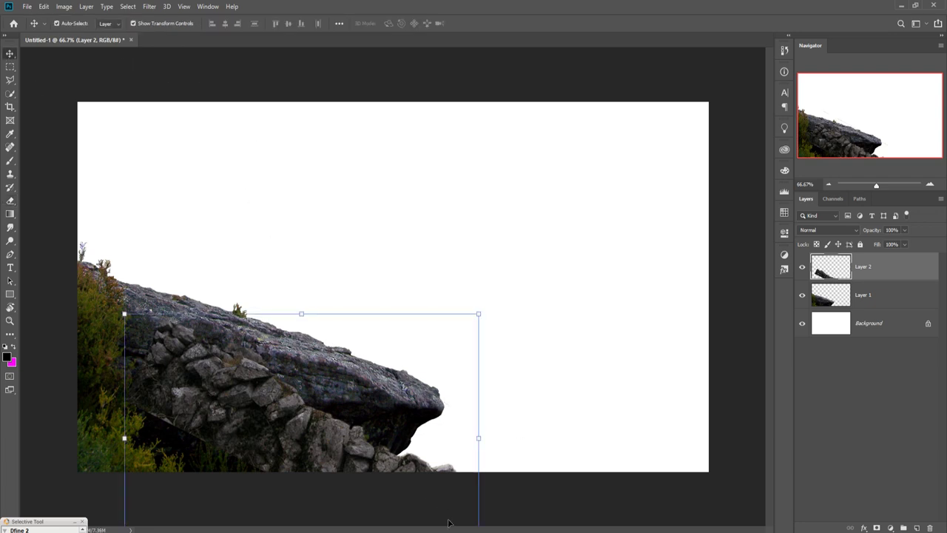
# Step: Copy the selected boulder field from the los_picos_de_europa image into the composition and put the source window away
pyautogui.click(411, 503)
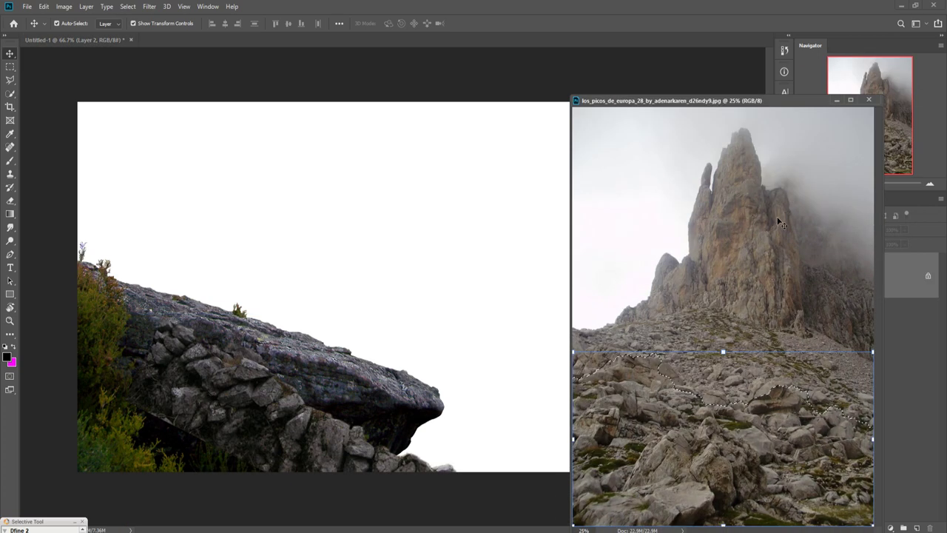
pyautogui.moveTo(740, 102); pyautogui.dragTo(473, 40)
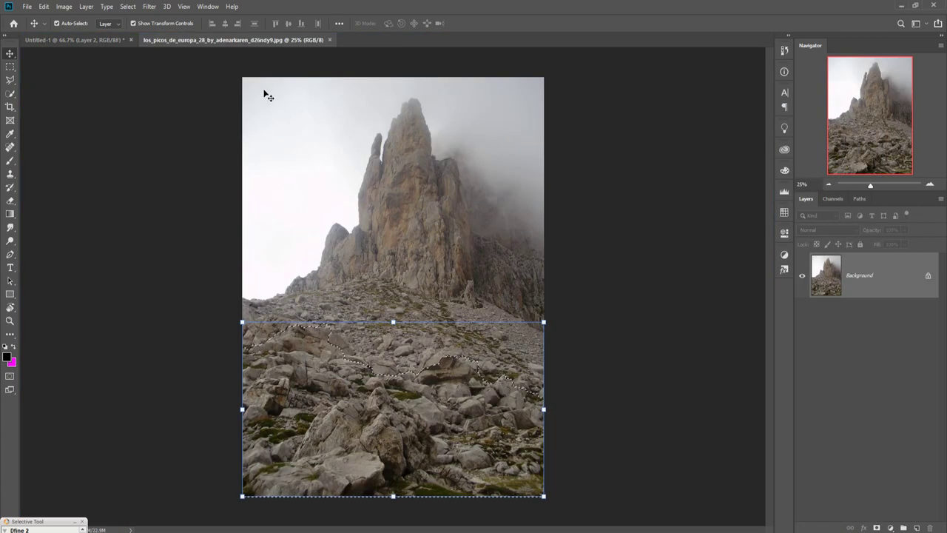
pyautogui.moveTo(244, 41); pyautogui.dragTo(465, 82)
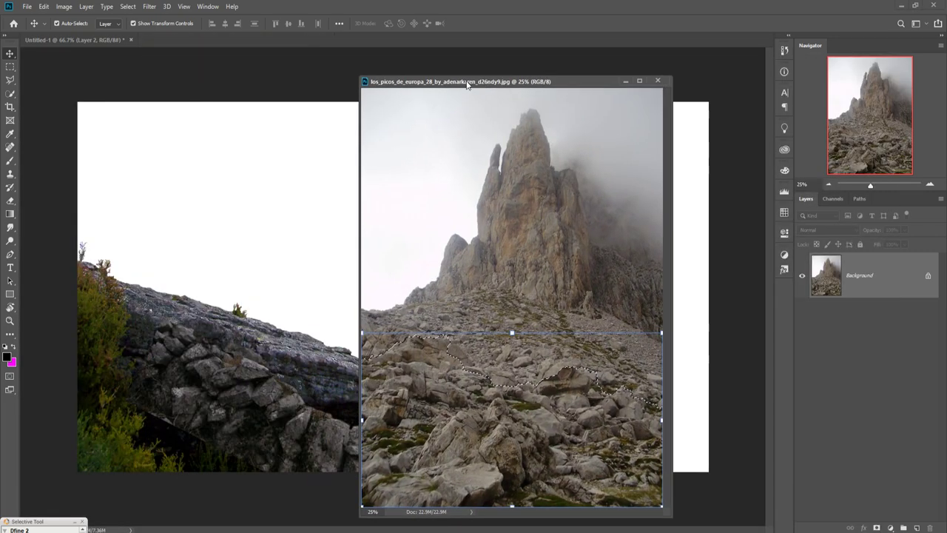
pyautogui.moveTo(474, 427); pyautogui.dragTo(259, 404)
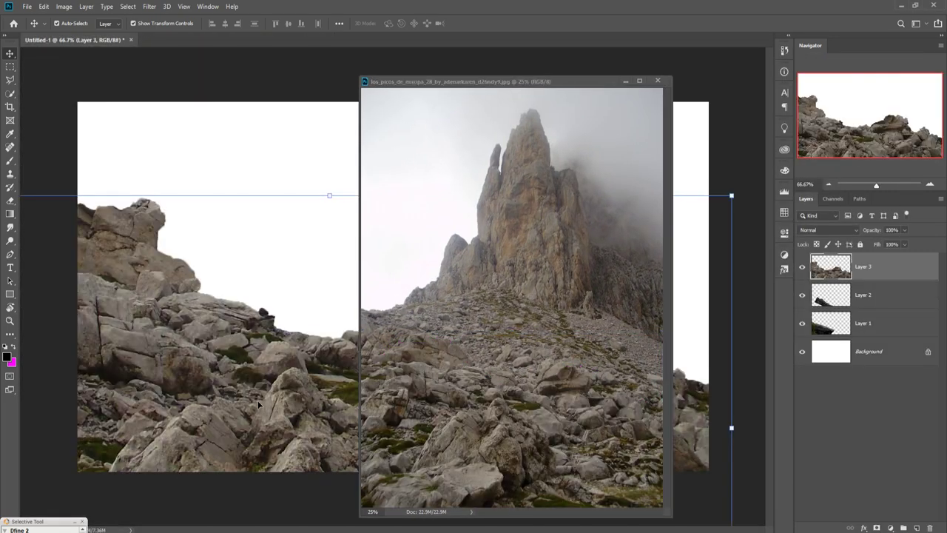
pyautogui.hotkey('ctrl', 'w')
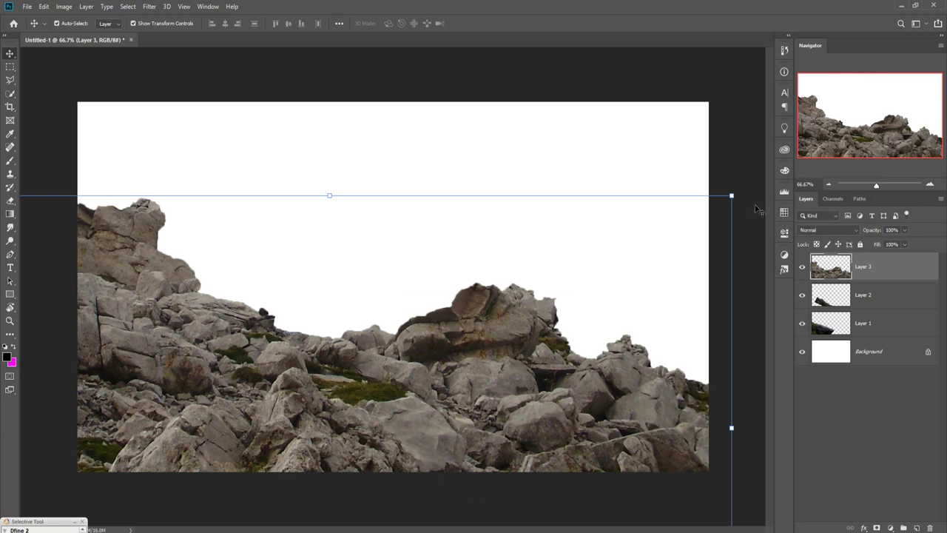
# Step: Scale the boulder field down to about 47% and position it over the lower part of the cliff
pyautogui.moveTo(733, 196); pyautogui.dragTo(343, 323)
pyautogui.moveTo(247, 411); pyautogui.dragTo(287, 397)
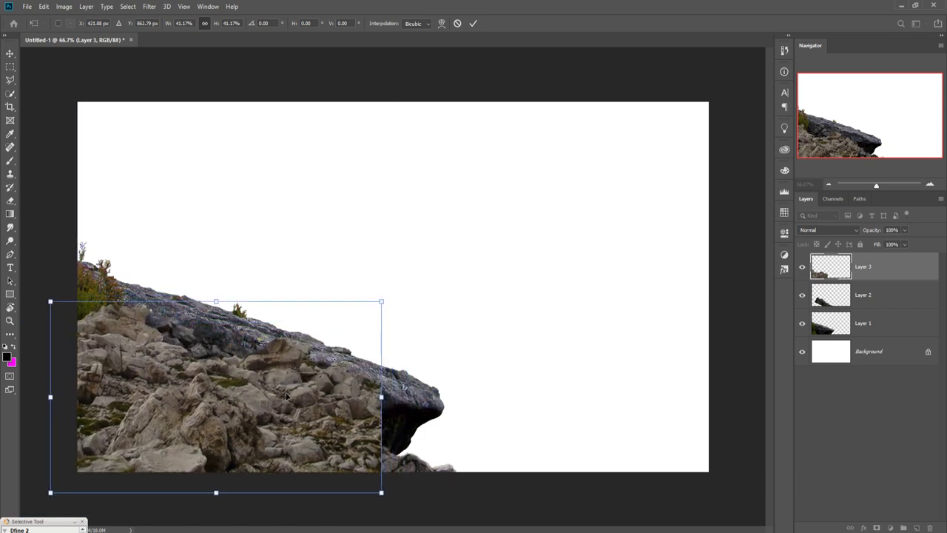
pyautogui.moveTo(416, 304); pyautogui.dragTo(448, 303)
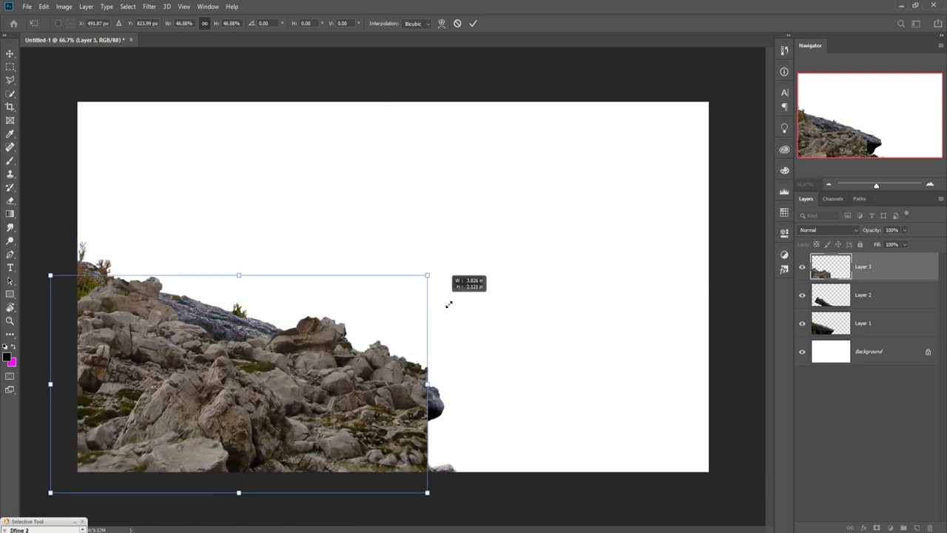
pyautogui.moveTo(388, 394); pyautogui.dragTo(369, 419)
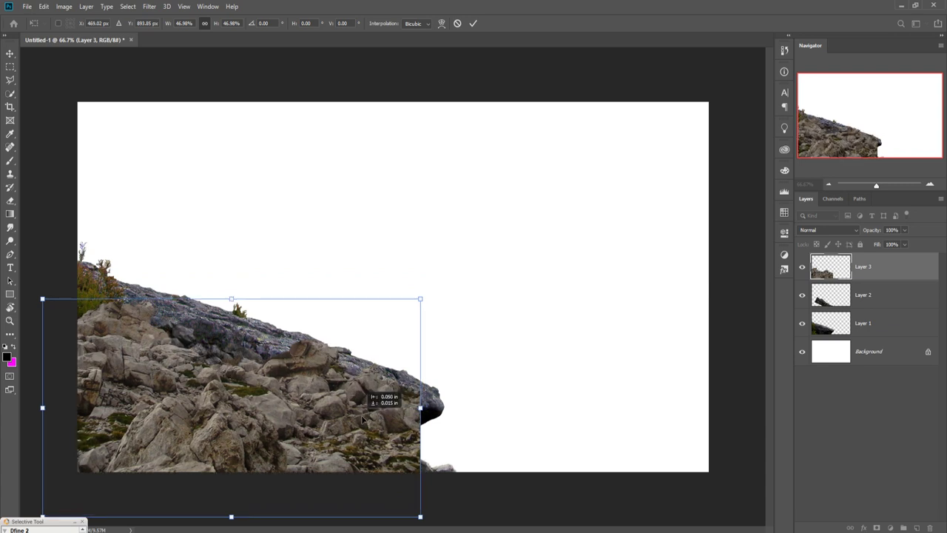
pyautogui.click(473, 23)
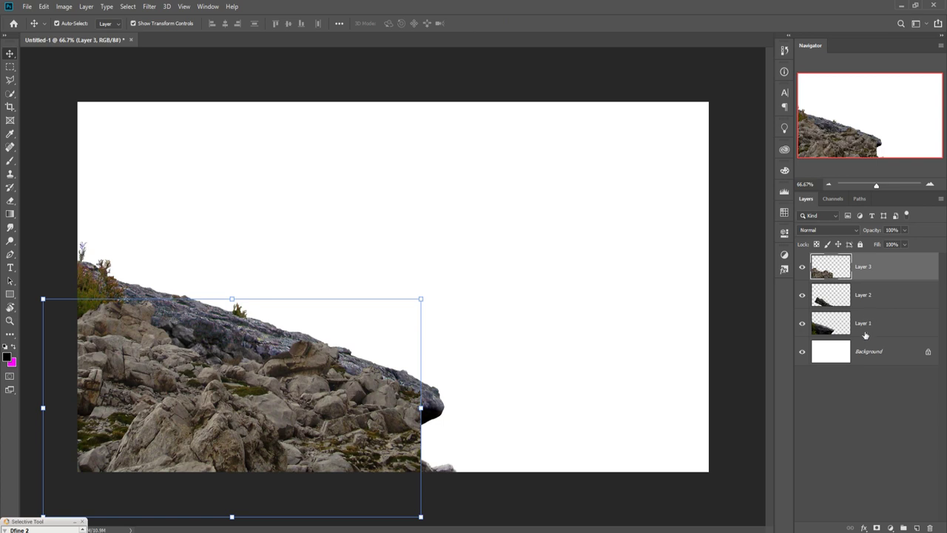
# Step: Add a layer mask to the boulder layer and paint black at 24% opacity to blend its hard edge below the cliff tip
pyautogui.click(876, 528)
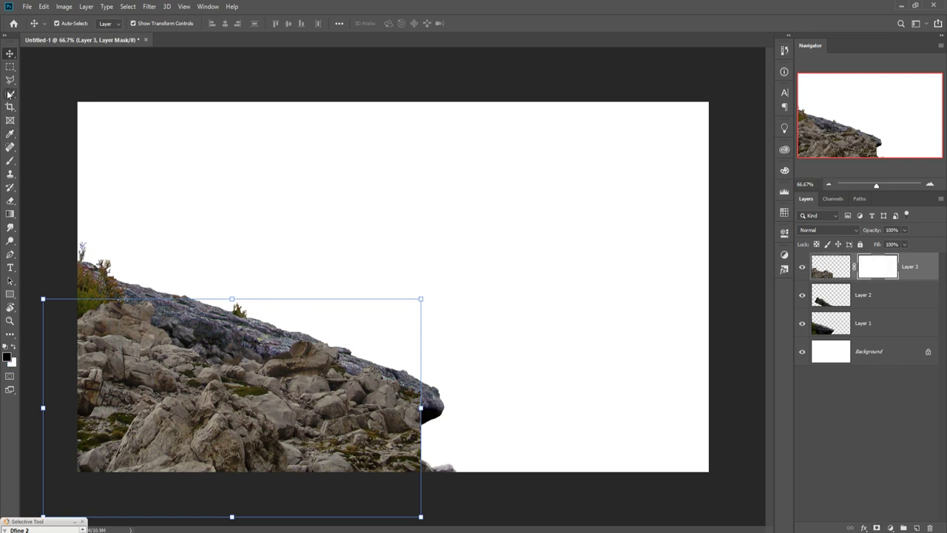
pyautogui.click(9, 161)
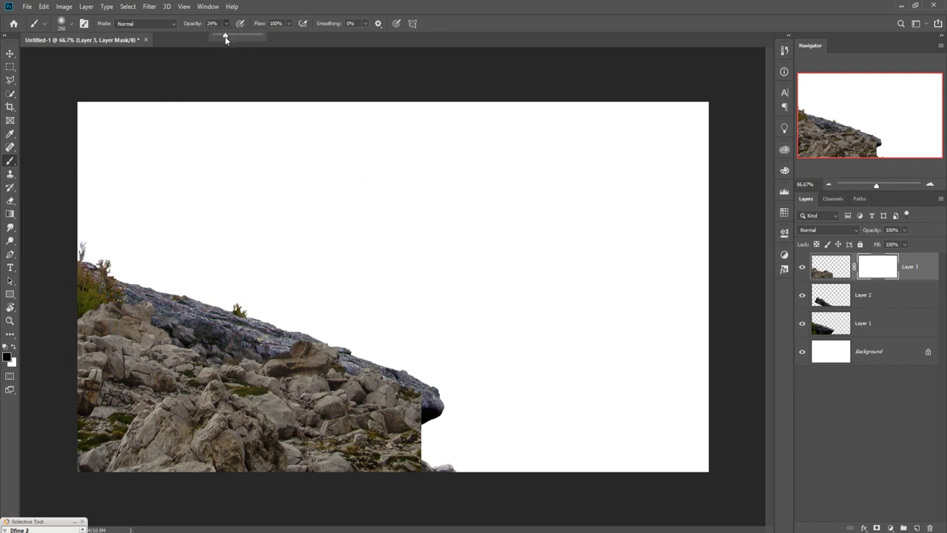
pyautogui.moveTo(518, 501)
pyautogui.mouseDown()
pyautogui.moveTo(461, 466)
pyautogui.moveTo(458, 483)
pyautogui.moveTo(471, 460)
pyautogui.moveTo(472, 485)
pyautogui.moveTo(468, 474)
pyautogui.moveTo(455, 484)
pyautogui.moveTo(467, 452)
pyautogui.moveTo(421, 483)
pyautogui.moveTo(363, 492)
pyautogui.moveTo(378, 496)
pyautogui.moveTo(339, 477)
pyautogui.moveTo(369, 497)
pyautogui.moveTo(455, 478)
pyautogui.moveTo(415, 461)
pyautogui.moveTo(416, 476)
pyautogui.moveTo(430, 464)
pyautogui.moveTo(434, 441)
pyautogui.moveTo(435, 459)
pyautogui.moveTo(392, 488)
pyautogui.mouseUp()
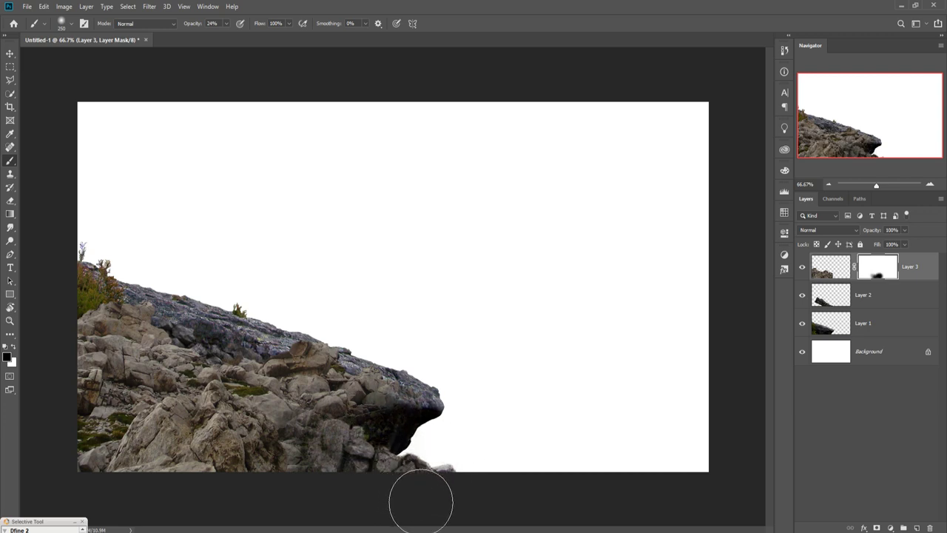
# Step: Move the masked boulders slightly up and right, and paint white with a 125 px brush on the mask to restore rock at the cliff tip
pyautogui.click(10, 53)
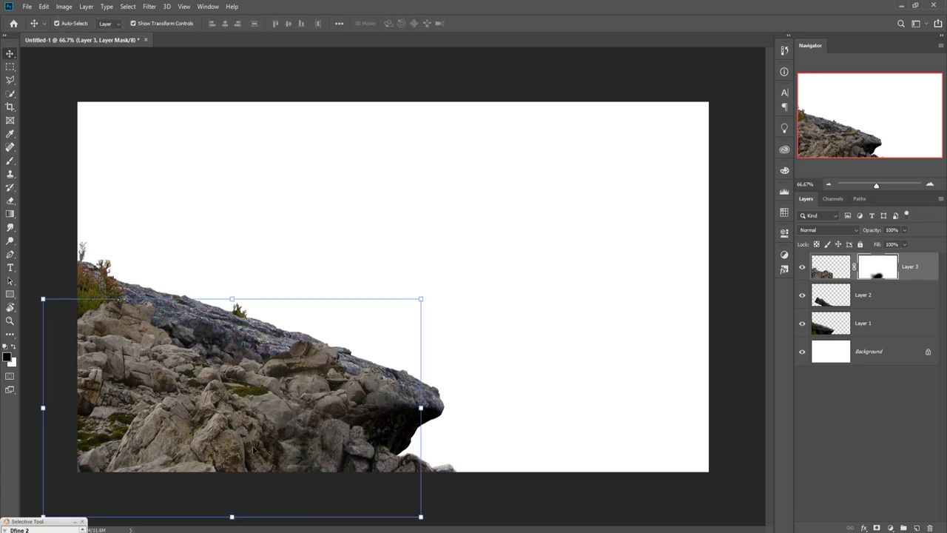
pyautogui.moveTo(253, 448); pyautogui.dragTo(273, 433)
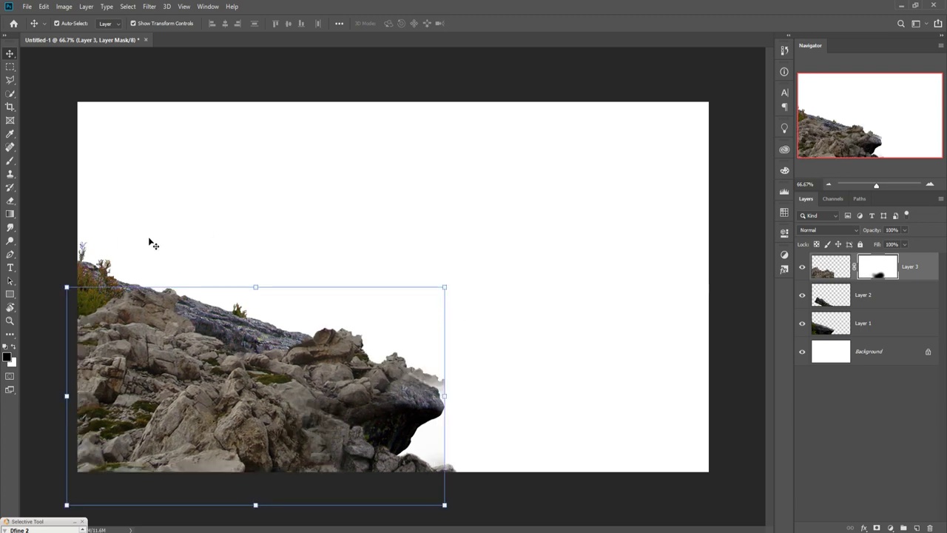
pyautogui.click(9, 161)
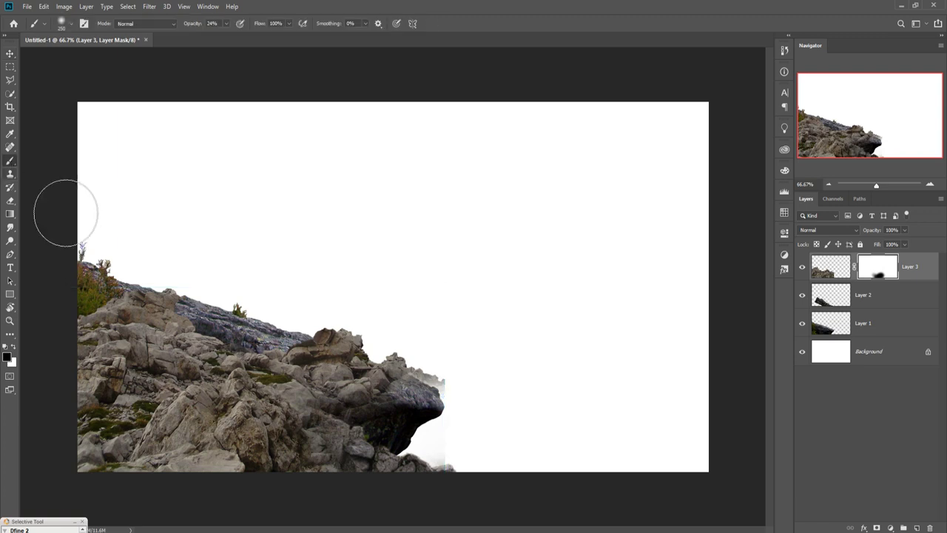
pyautogui.click(14, 346)
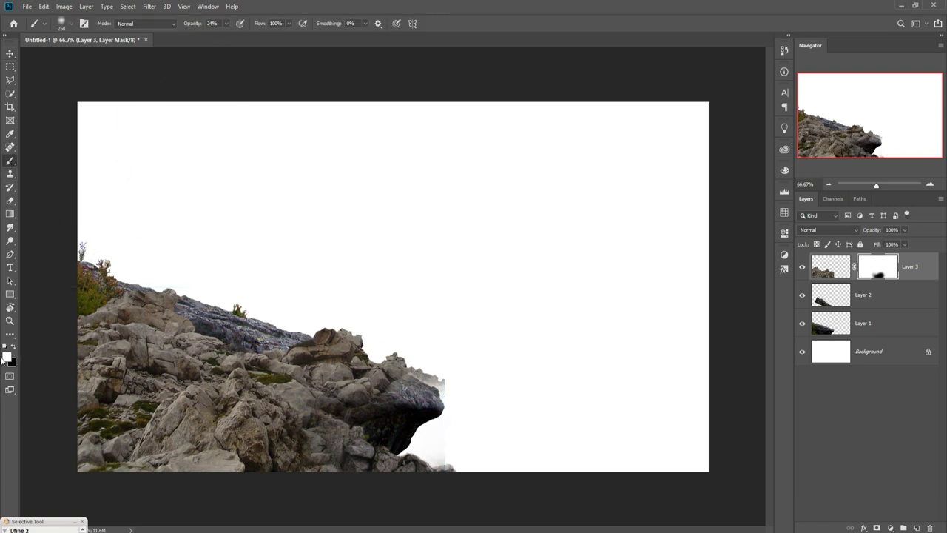
pyautogui.press('[')
pyautogui.press('[')
pyautogui.press('[')
pyautogui.moveTo(409, 406)
pyautogui.mouseDown()
pyautogui.moveTo(442, 405)
pyautogui.moveTo(433, 396)
pyautogui.mouseUp()
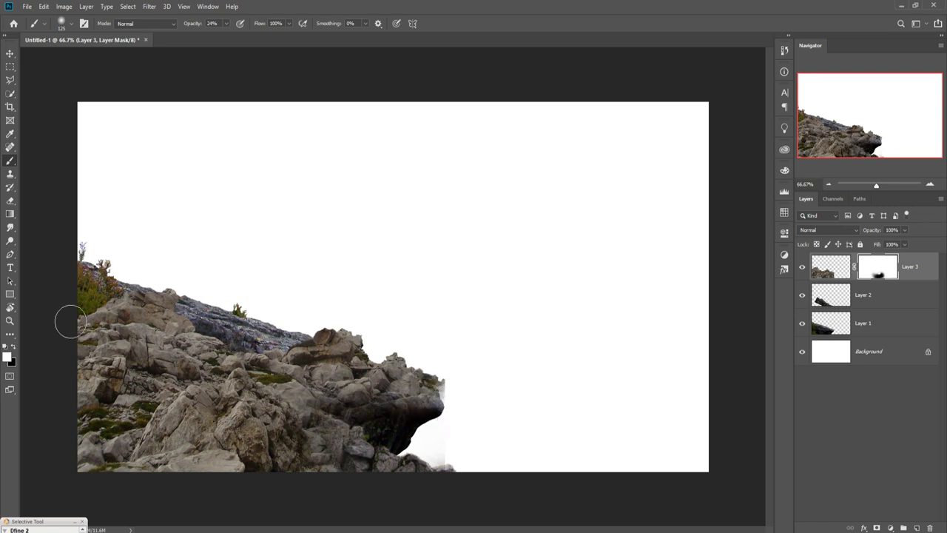
# Step: Paint black at 100% opacity with an 80 px brush on the boulder mask to remove the leftover hard edge beside the cliff tip
pyautogui.click(15, 350)
pyautogui.click(226, 23)
pyautogui.moveTo(236, 35); pyautogui.dragTo(265, 35)
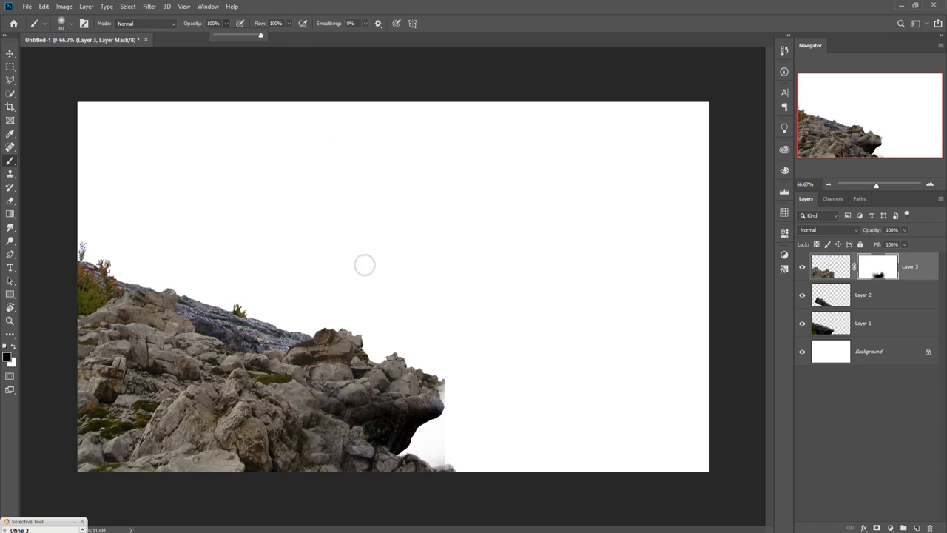
pyautogui.moveTo(465, 416)
pyautogui.mouseDown()
pyautogui.moveTo(466, 394)
pyautogui.moveTo(453, 413)
pyautogui.moveTo(463, 392)
pyautogui.moveTo(447, 491)
pyautogui.mouseUp()
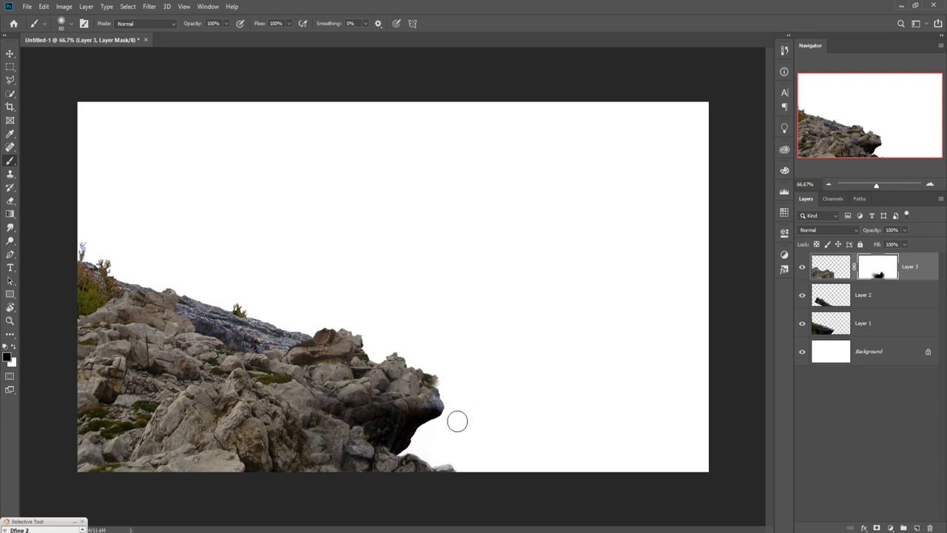
# Step: Add a Color Balance adjustment clipped to Layer 1, with midtones set to red +22 and blue -35
pyautogui.click(4, 53)
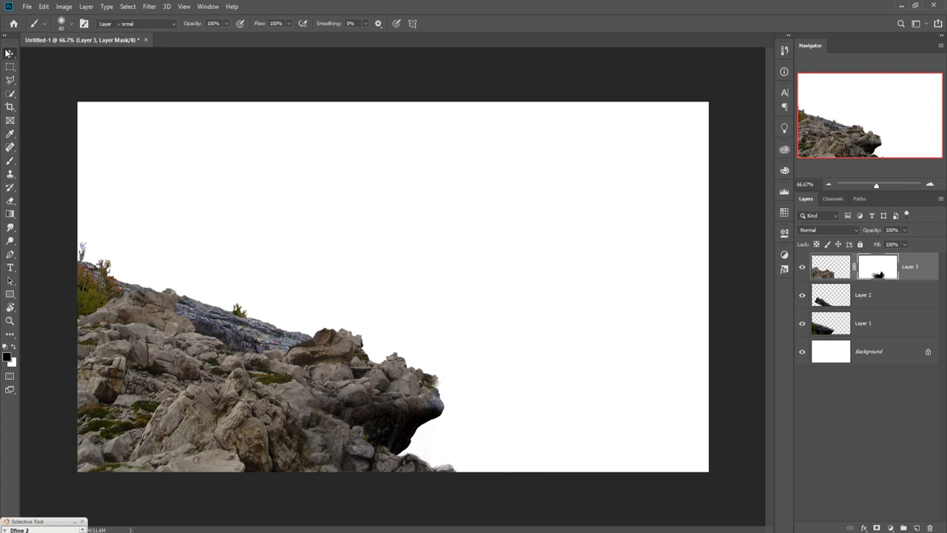
pyautogui.click(830, 266)
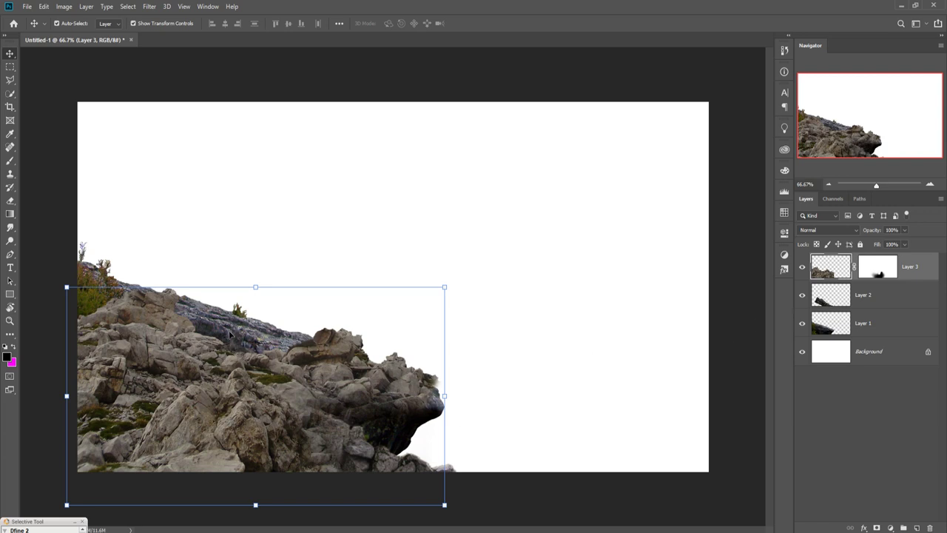
pyautogui.click(836, 327)
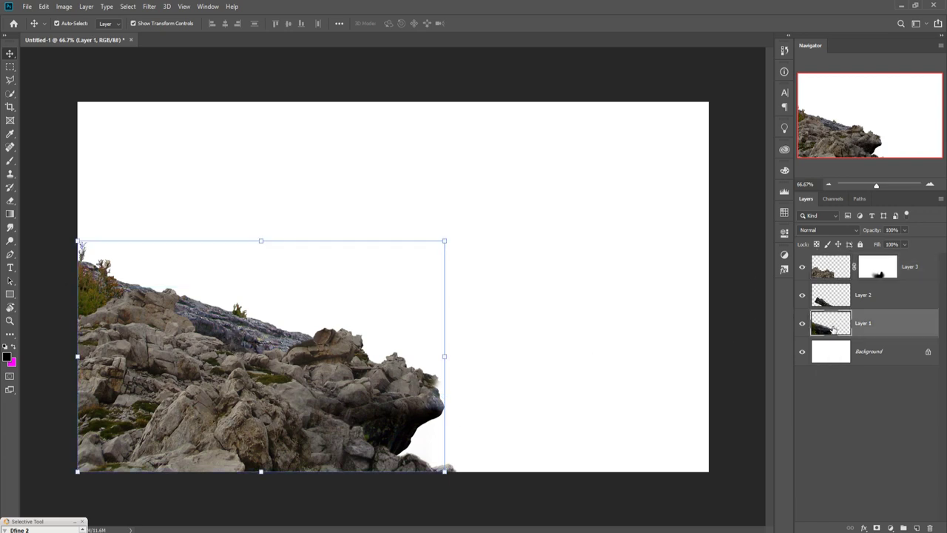
pyautogui.click(891, 528)
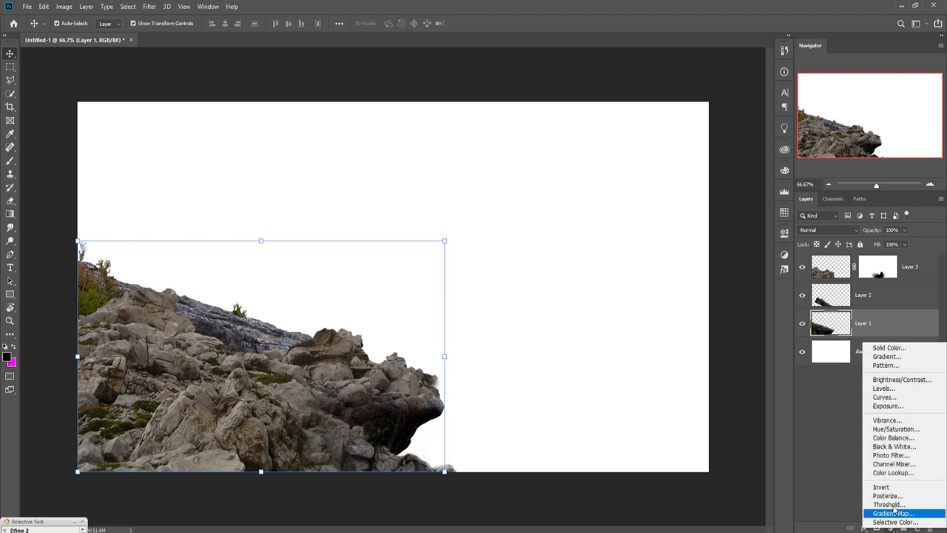
pyautogui.click(893, 438)
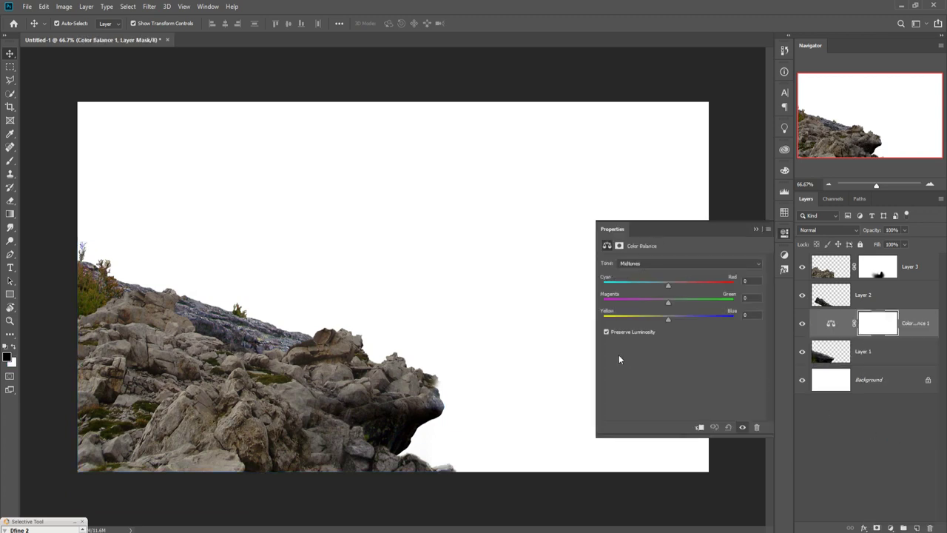
pyautogui.click(700, 428)
pyautogui.moveTo(670, 320); pyautogui.dragTo(646, 324)
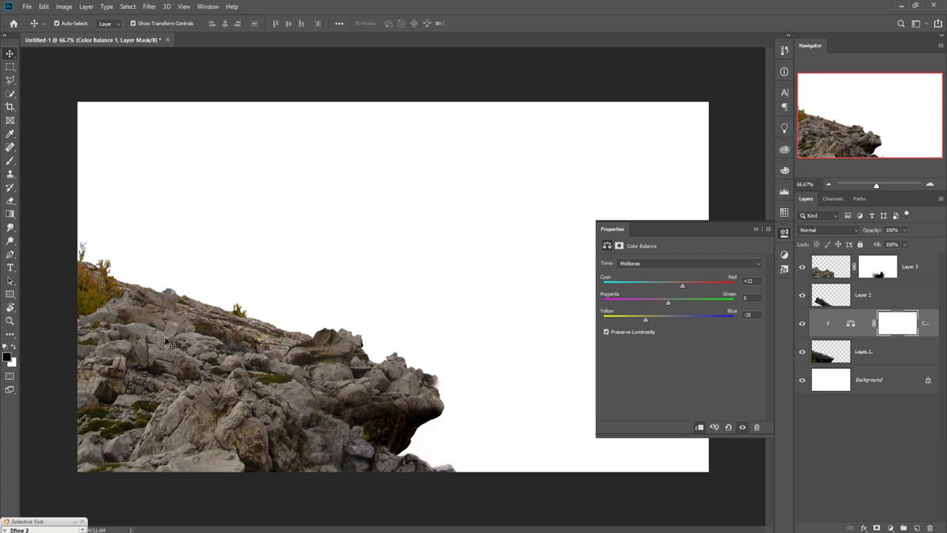
pyautogui.click(756, 229)
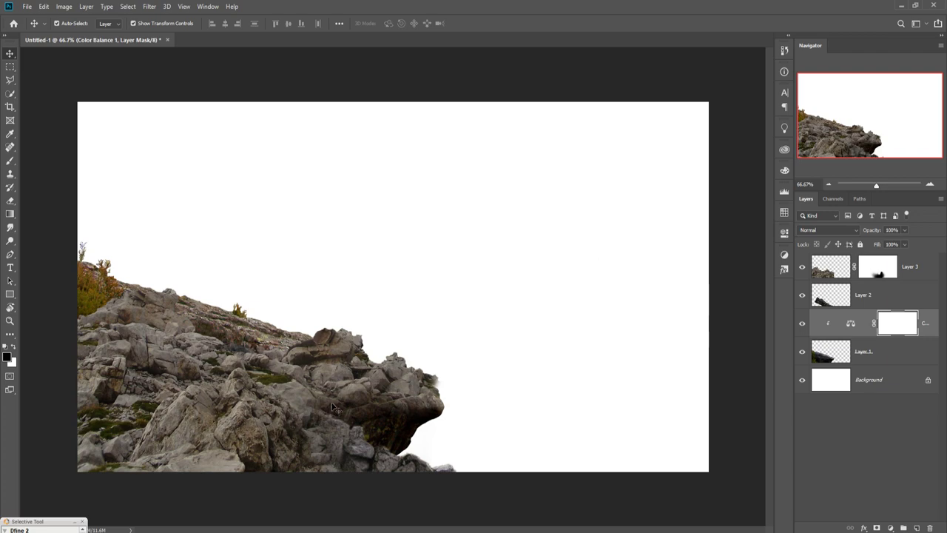
# Step: Copy the cut-out armed woman from the 03_apocalypse__crow image into the composition and put the source window away
pyautogui.moveTo(447, 531)
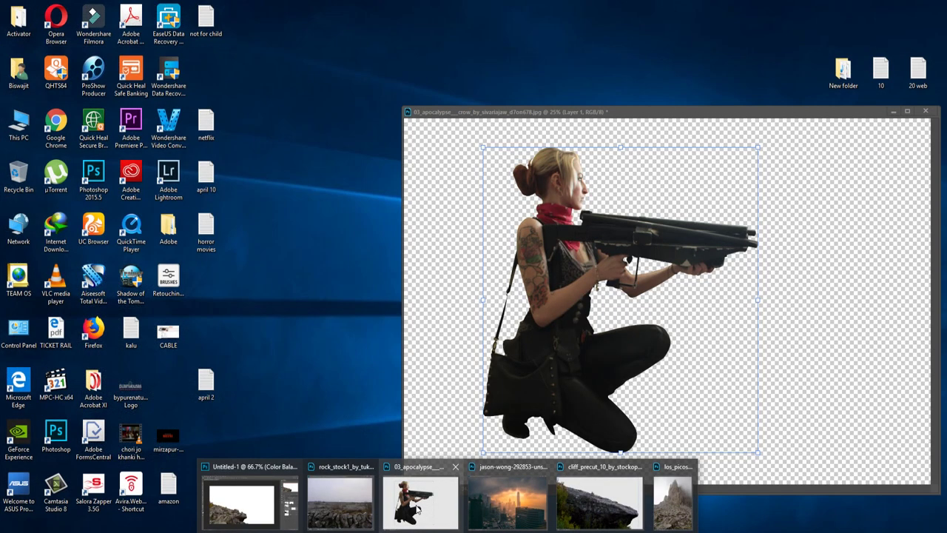
pyautogui.click(420, 503)
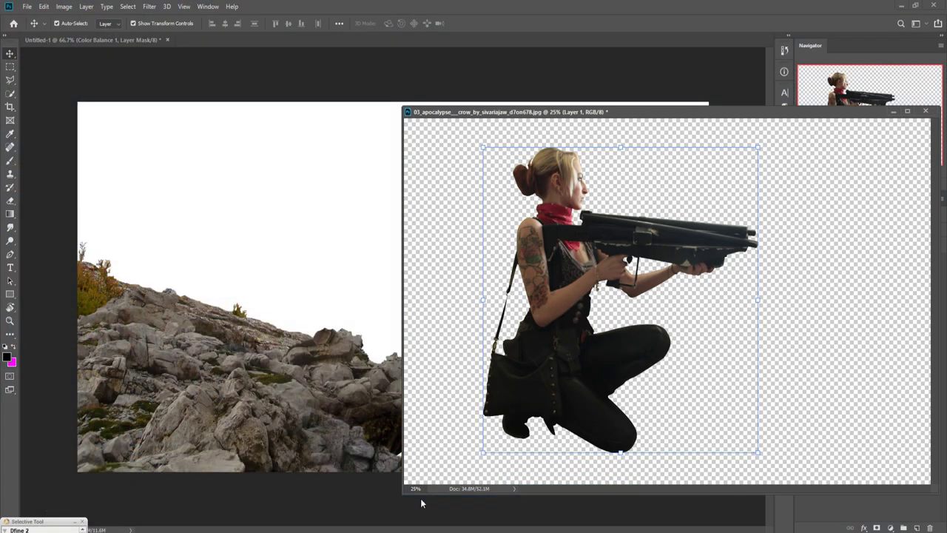
pyautogui.moveTo(668, 111); pyautogui.dragTo(717, 111)
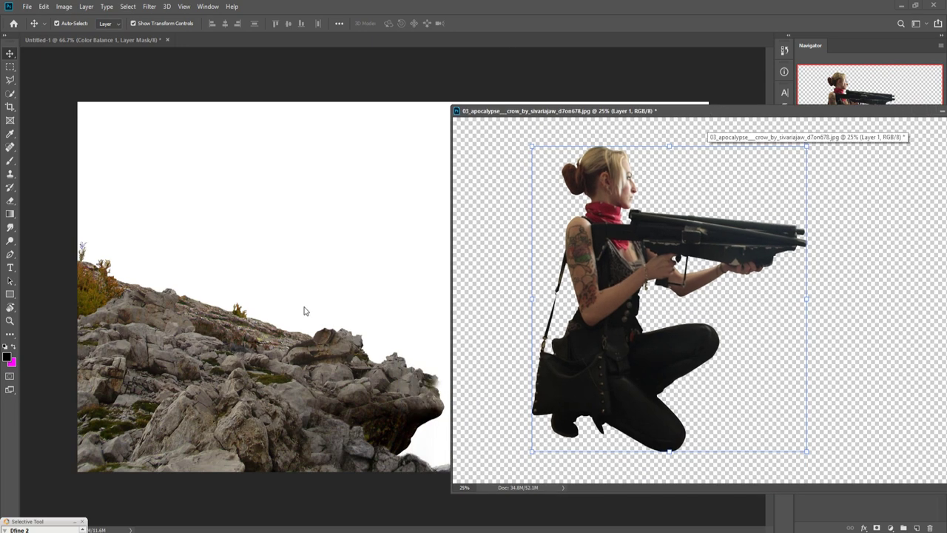
pyautogui.click(9, 253)
pyautogui.click(9, 94)
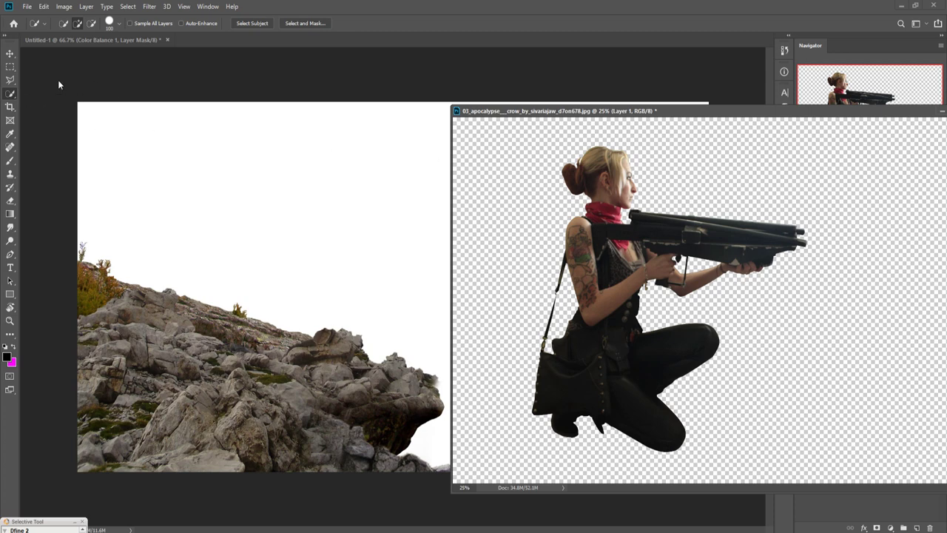
pyautogui.click(10, 53)
pyautogui.moveTo(611, 285); pyautogui.dragTo(328, 246)
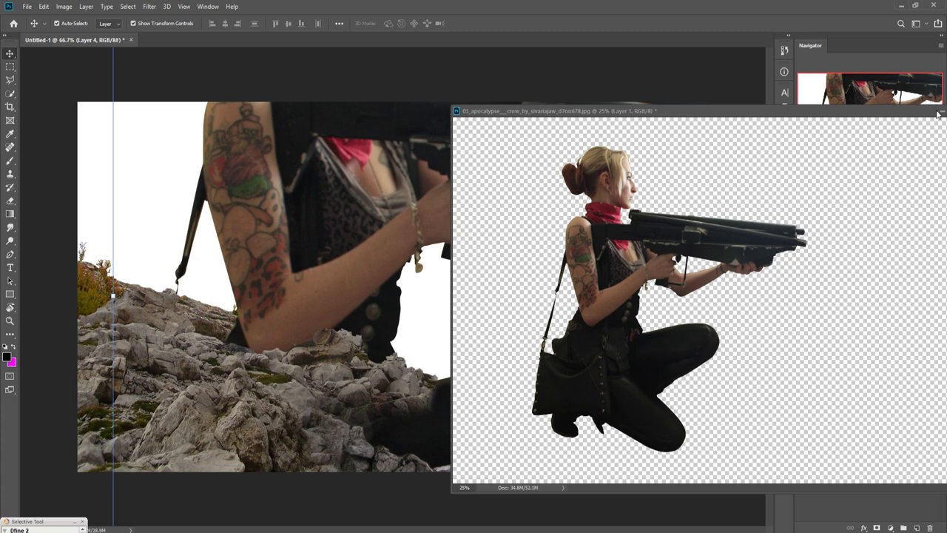
pyautogui.click(938, 112)
# Step: Scale the woman down to about 26.57% and position her kneeling near the tip of the cliff
pyautogui.moveTo(539, 244); pyautogui.dragTo(359, 212)
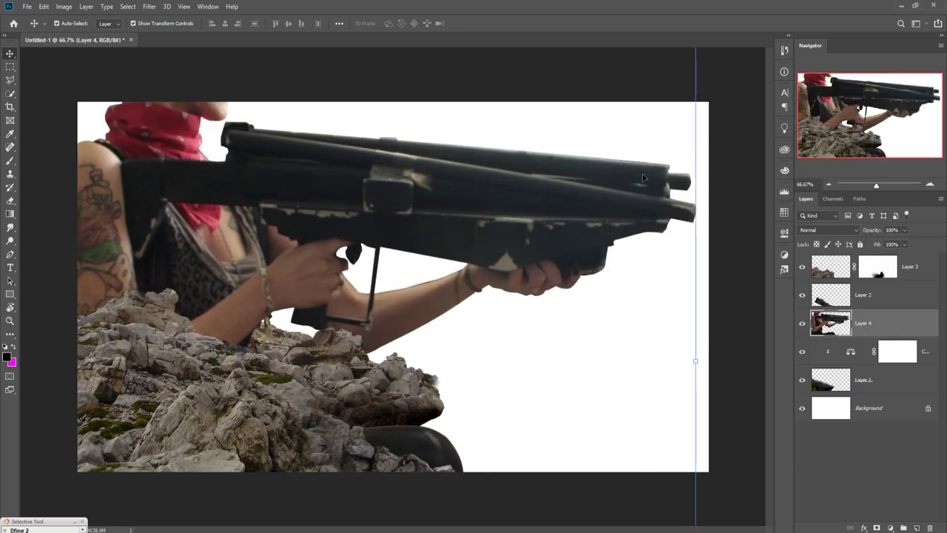
pyautogui.moveTo(643, 178); pyautogui.dragTo(600, 255)
pyautogui.moveTo(567, 163); pyautogui.dragTo(489, 424)
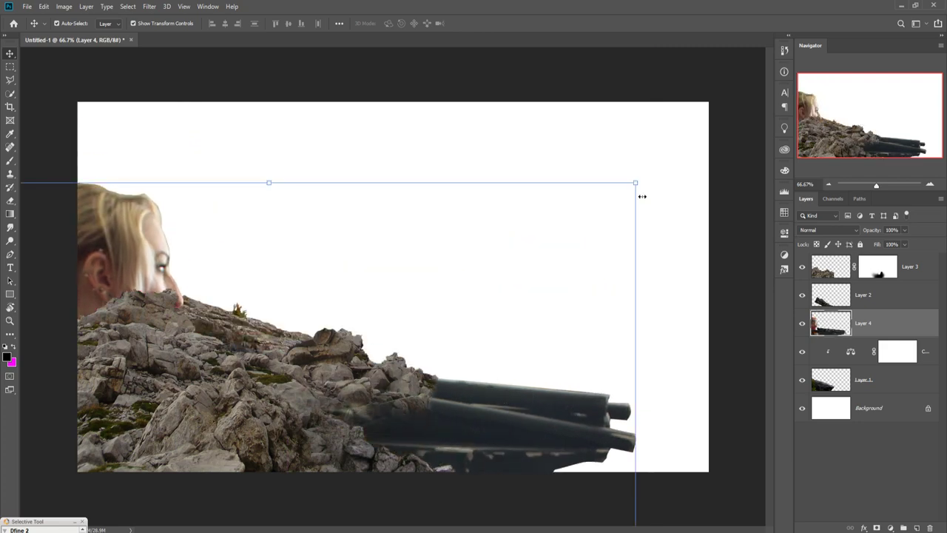
pyautogui.moveTo(642, 196); pyautogui.dragTo(474, 253)
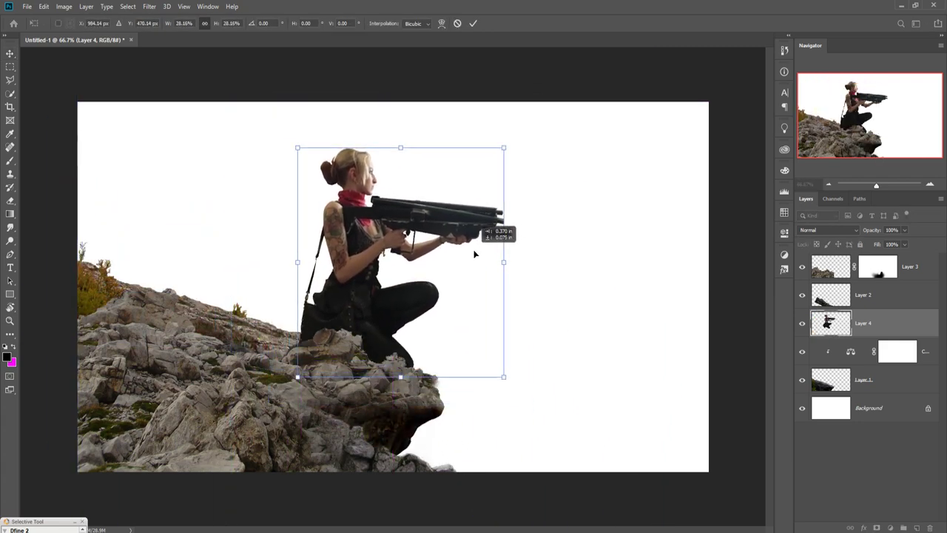
pyautogui.moveTo(508, 150); pyautogui.dragTo(492, 158)
pyautogui.moveTo(422, 290); pyautogui.dragTo(427, 280)
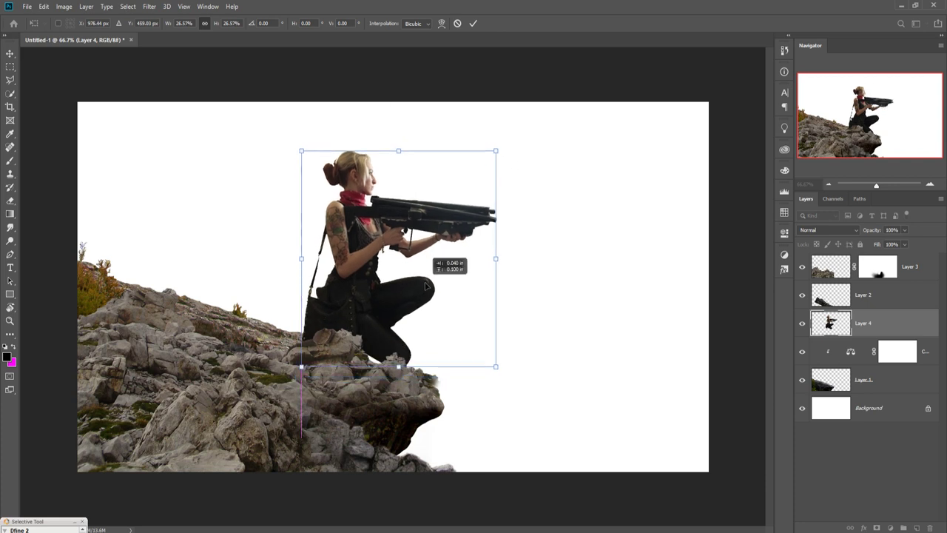
pyautogui.click(474, 24)
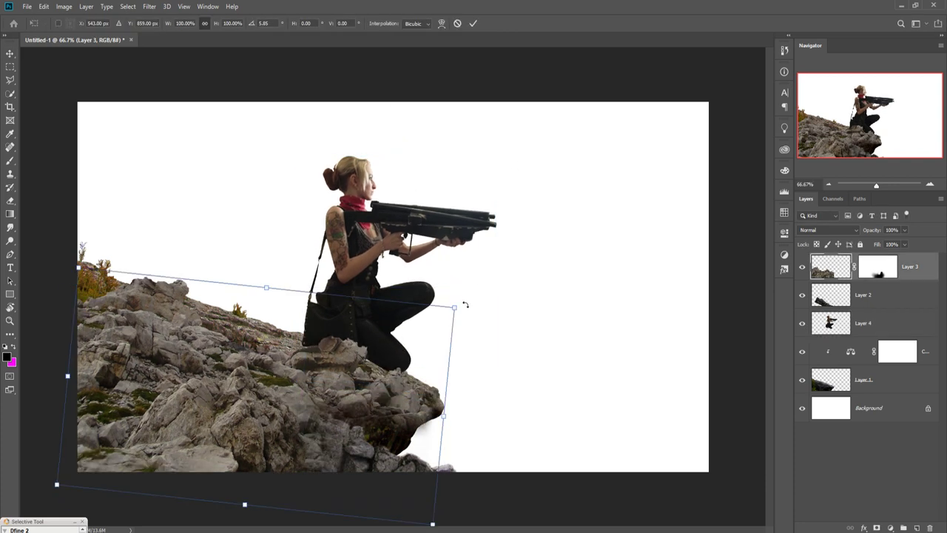
# Step: Rotate the boulder layer about 5.85° and shift it down and left to follow the slope, and try scaling the woman to 96.55%
pyautogui.moveTo(311, 370); pyautogui.dragTo(326, 377)
pyautogui.press('Return')
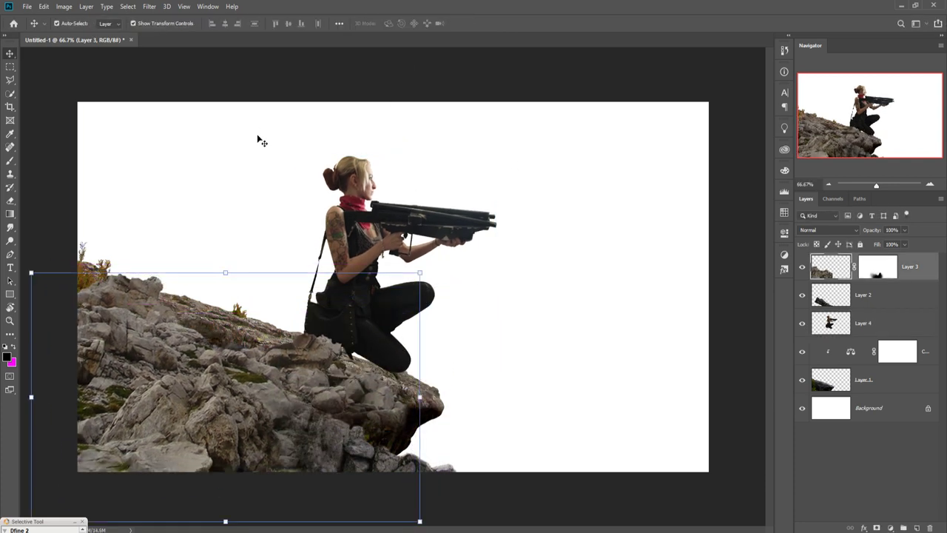
pyautogui.click(887, 318)
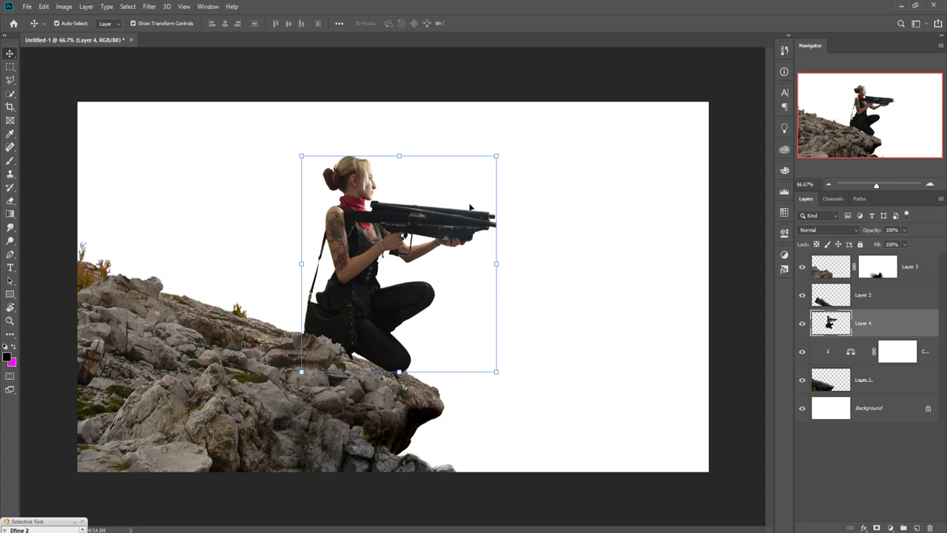
pyautogui.moveTo(499, 158); pyautogui.dragTo(492, 164)
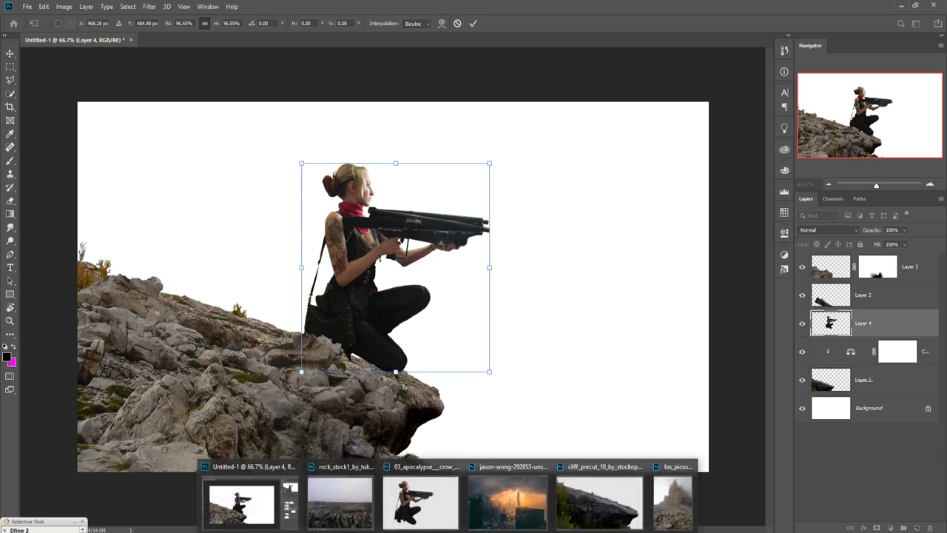
# Step: Copy the sunset city skyline from the jason-wong-292853-unsplash image into the composition and put the source window away
pyautogui.click(514, 504)
pyautogui.moveTo(507, 155); pyautogui.dragTo(694, 143)
pyautogui.click(345, 162)
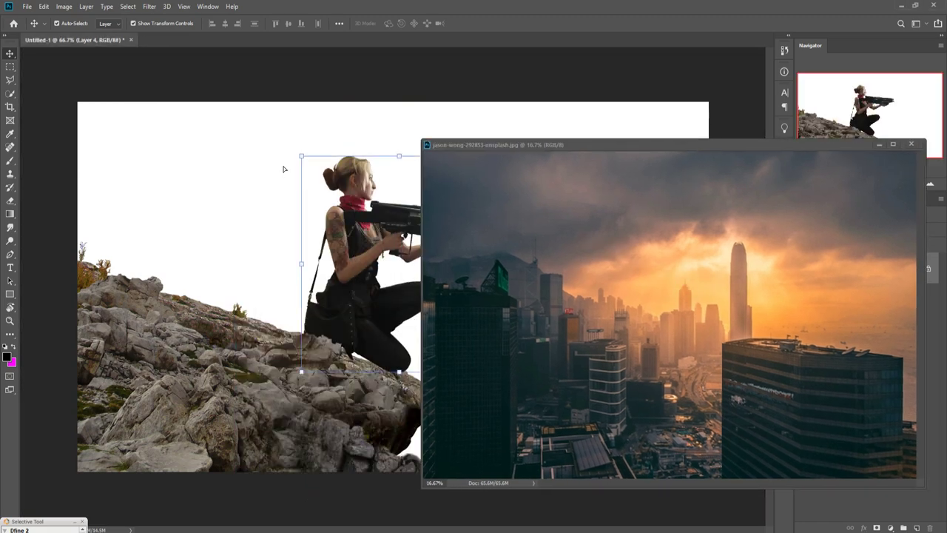
pyautogui.hotkey('ctrl', 'v')
pyautogui.click(877, 145)
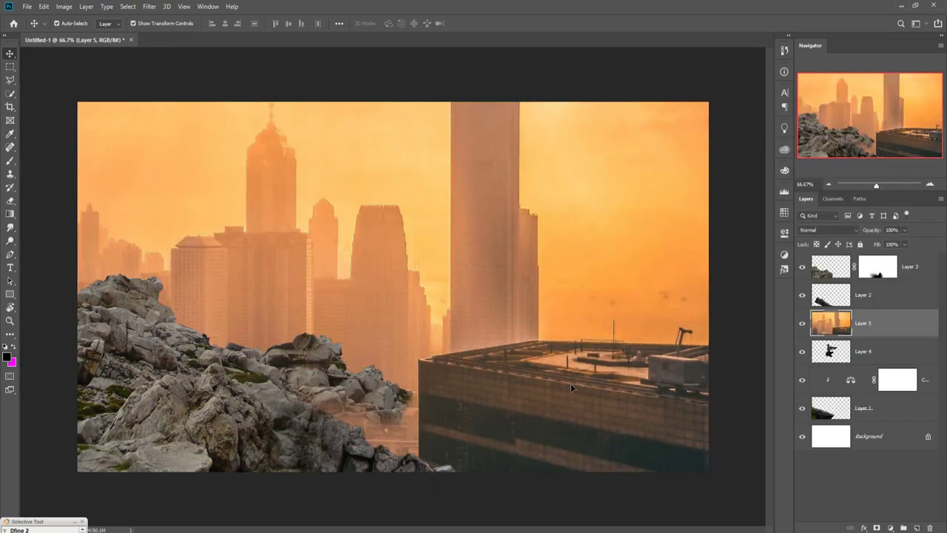
# Step: Scale the city layer down to 36.04% to cover the canvas and place it directly above the Background layer
pyautogui.hotkey('ctrl', '-')
pyautogui.hotkey('ctrl', '-')
pyautogui.hotkey('ctrl', '-')
pyautogui.hotkey('ctrl', '-')
pyautogui.hotkey('ctrl', '-')
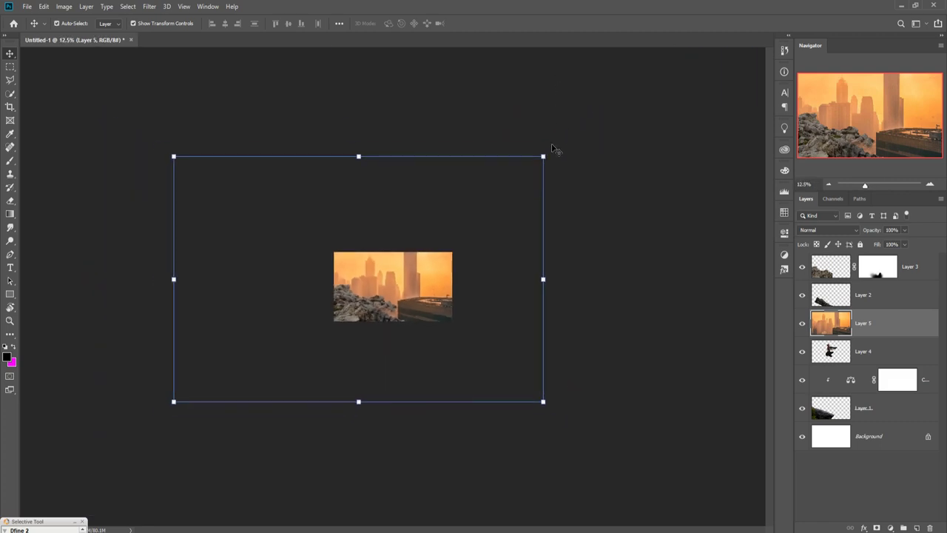
pyautogui.moveTo(544, 156); pyautogui.dragTo(429, 278)
pyautogui.click(473, 23)
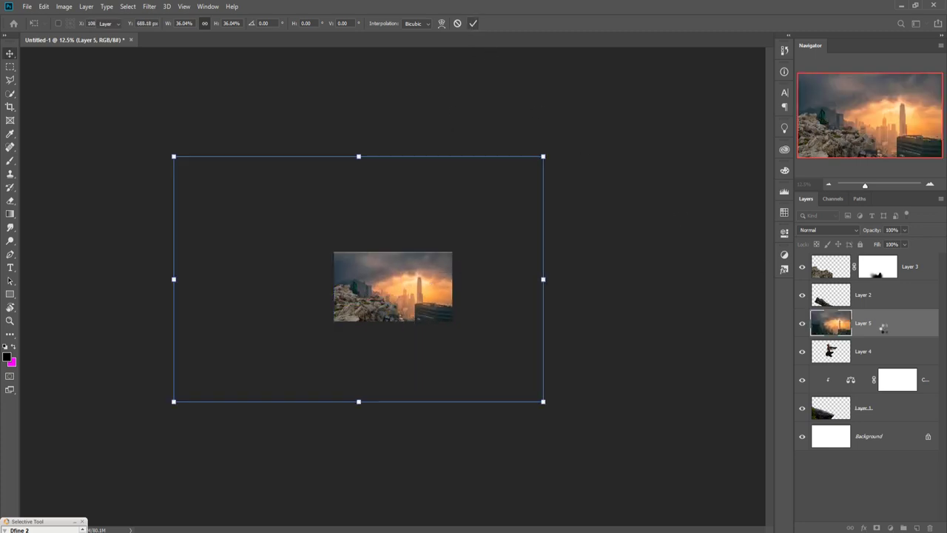
pyautogui.moveTo(883, 328); pyautogui.dragTo(891, 421)
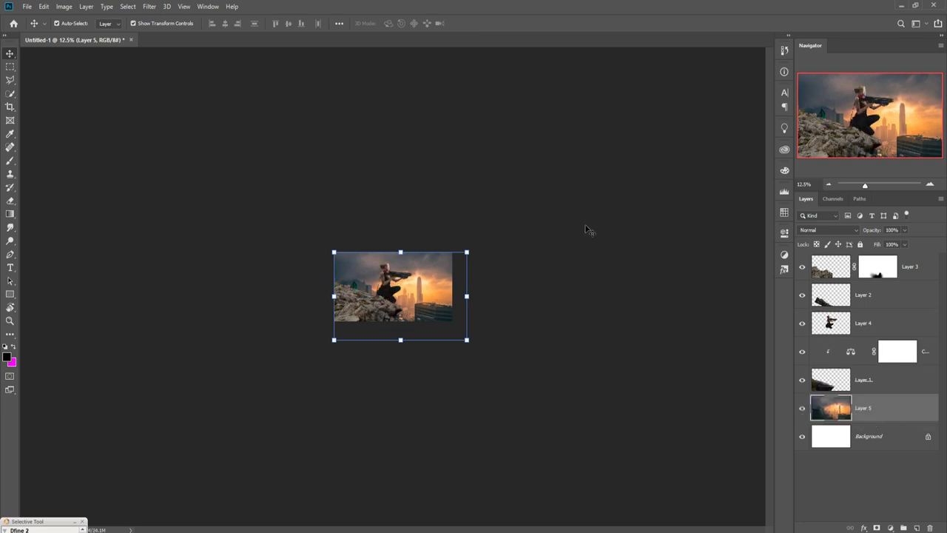
# Step: Scale the city layer to about 101.12% and shift it right so the tall tower stands well beyond the gun's muzzle
pyautogui.hotkey('ctrl', '+')
pyautogui.hotkey('ctrl', '+')
pyautogui.hotkey('ctrl', '+')
pyautogui.hotkey('ctrl', '+')
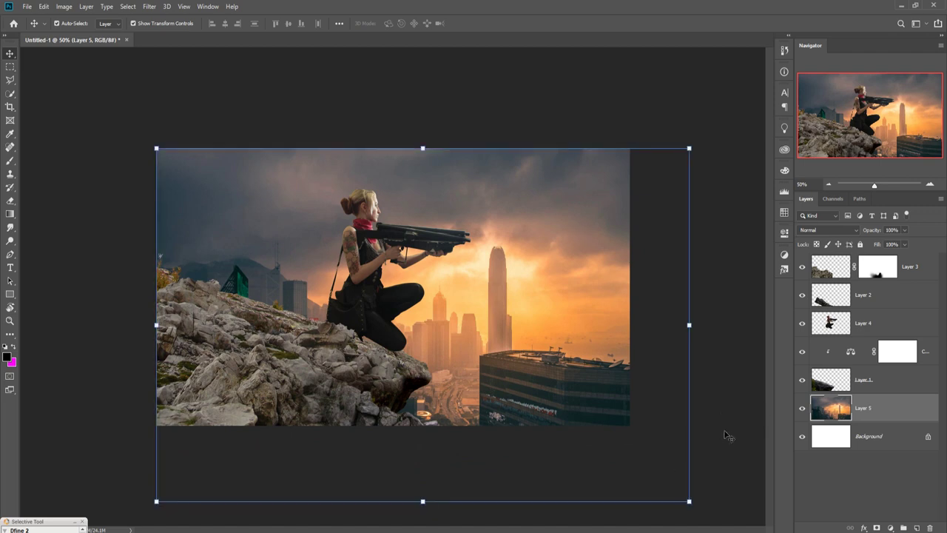
pyautogui.moveTo(692, 504); pyautogui.dragTo(650, 477)
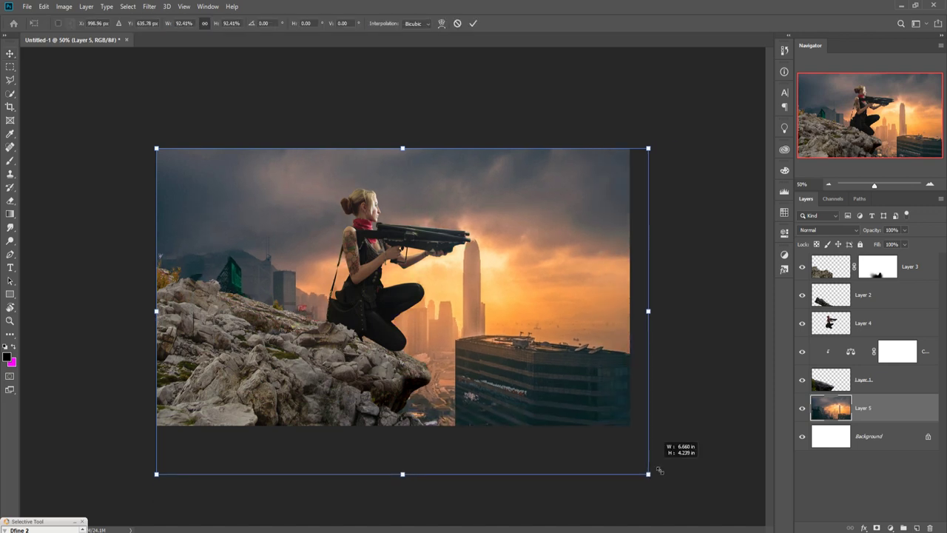
pyautogui.moveTo(582, 403); pyautogui.dragTo(658, 400)
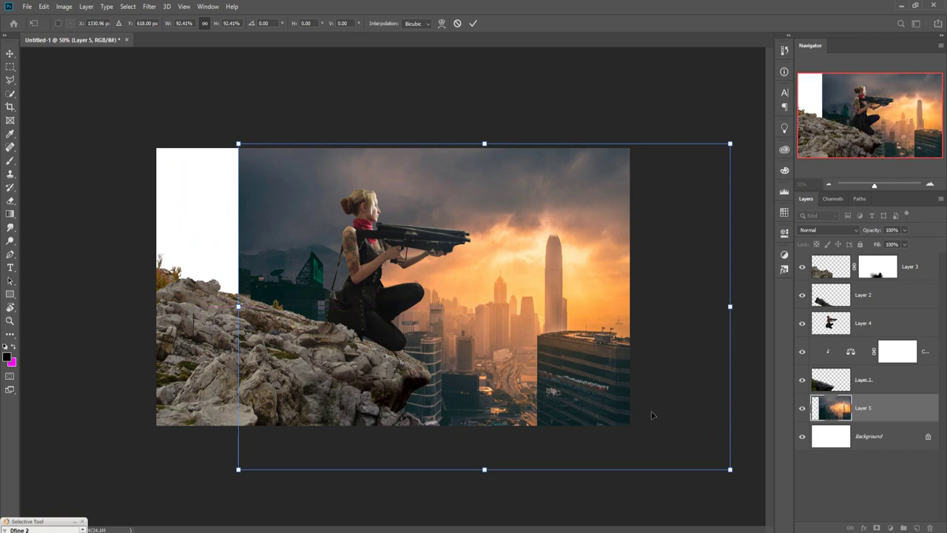
pyautogui.moveTo(730, 470); pyautogui.dragTo(709, 464)
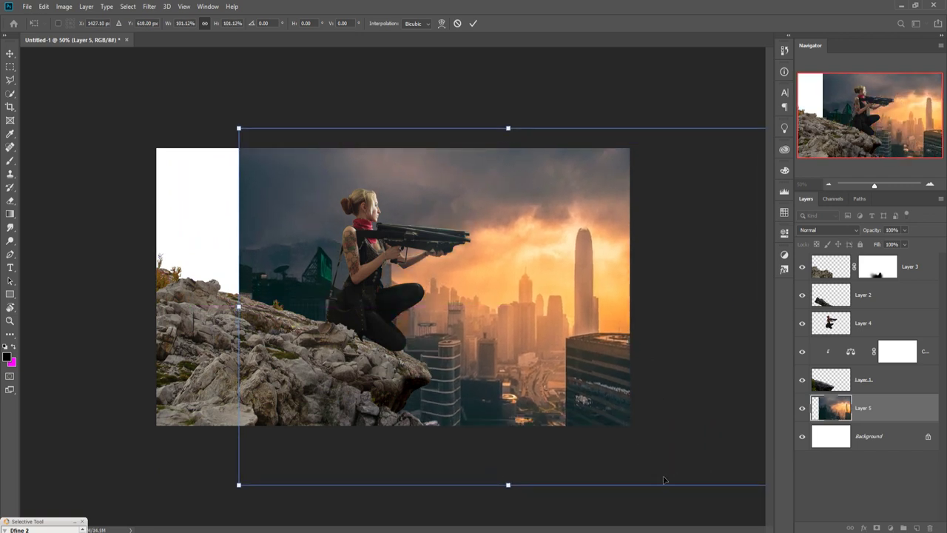
pyautogui.moveTo(517, 364)
pyautogui.mouseDown()
pyautogui.moveTo(517, 338)
pyautogui.moveTo(519, 383)
pyautogui.mouseUp()
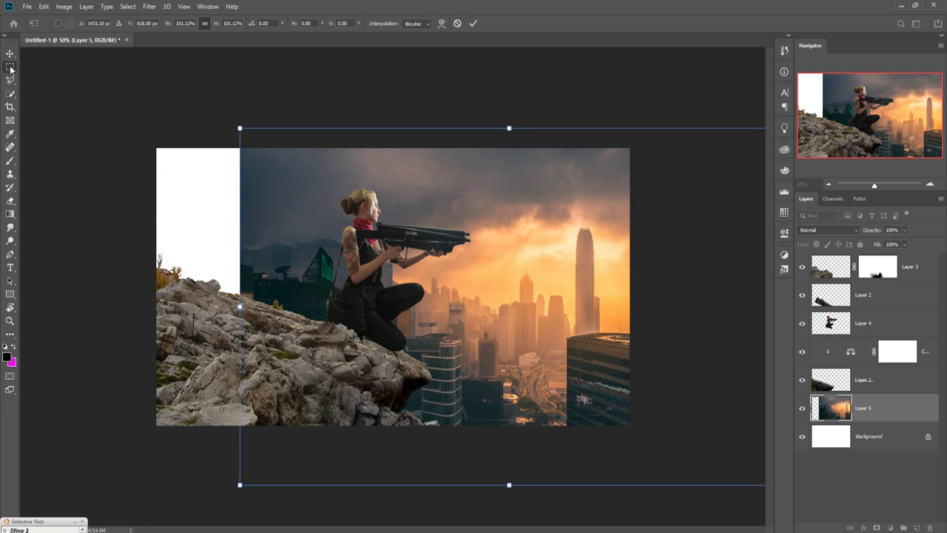
pyautogui.moveTo(10, 67); pyautogui.dragTo(31, 71)
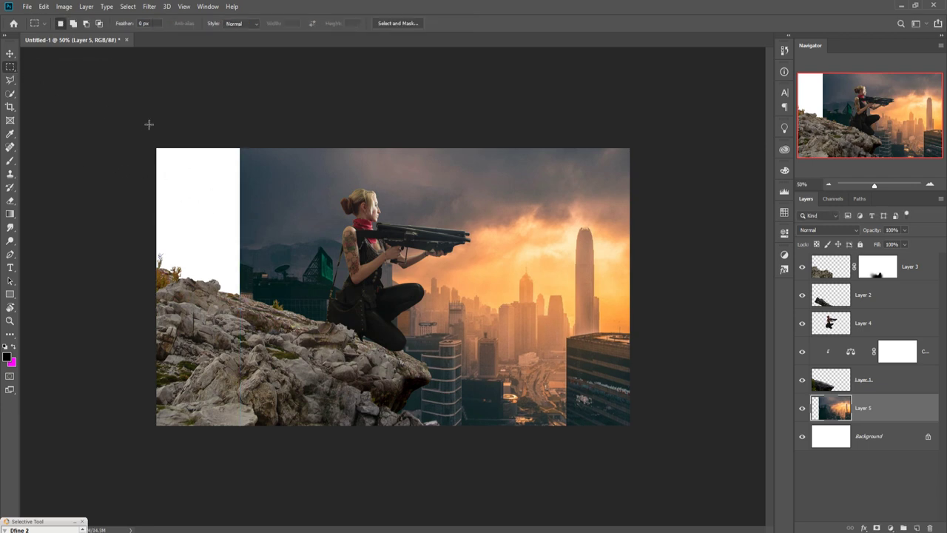
pyautogui.moveTo(156, 148); pyautogui.dragTo(247, 446)
pyautogui.click(9, 55)
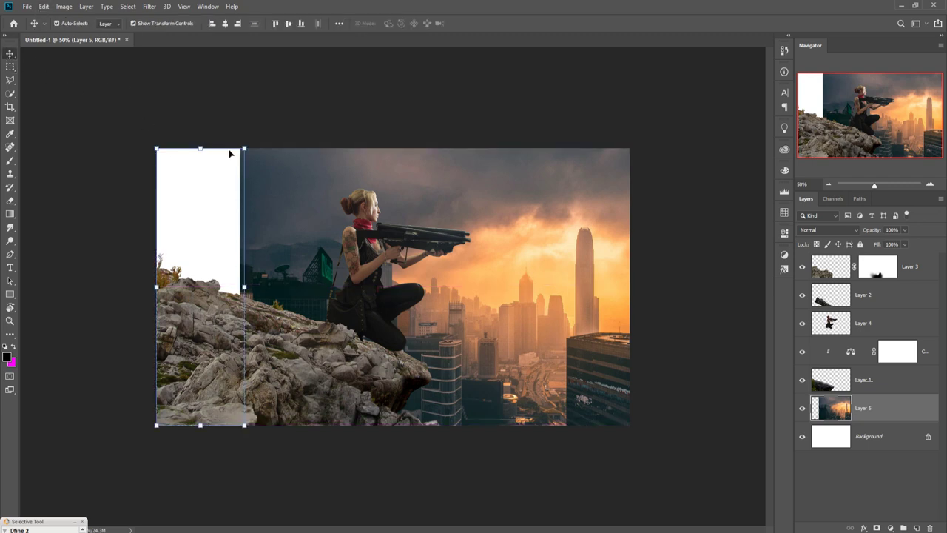
pyautogui.press('c')
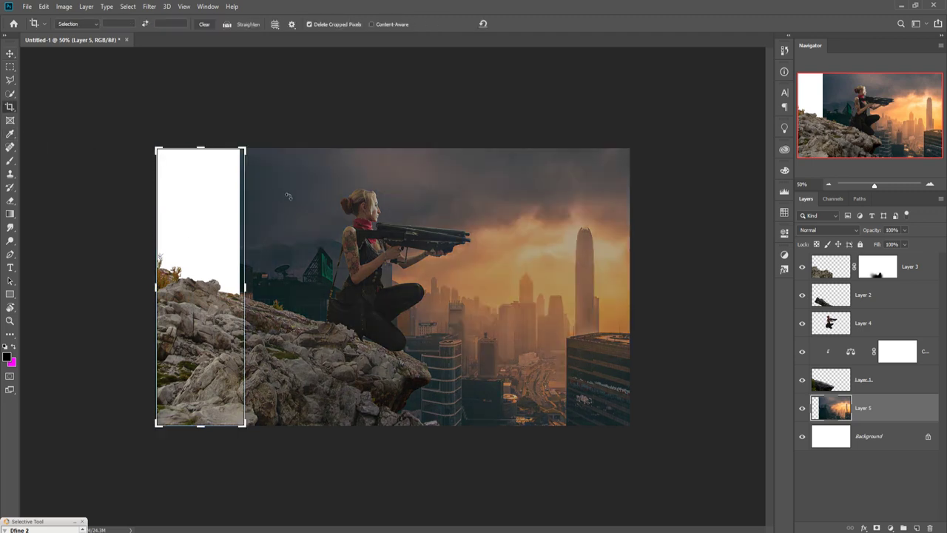
pyautogui.click(127, 7)
pyautogui.click(134, 26)
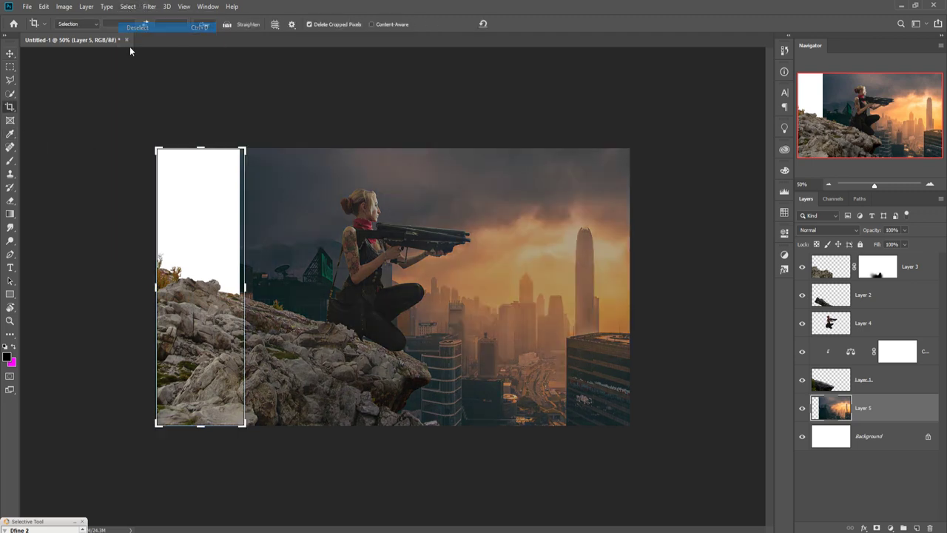
pyautogui.click(10, 55)
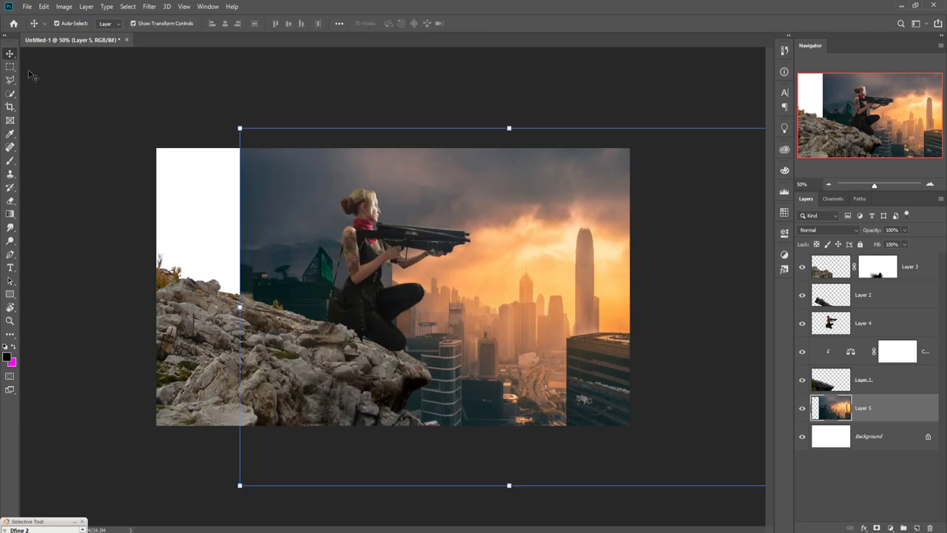
# Step: Crop the composition to its existing canvas bounds with Delete Cropped Pixels enabled, discarding the layer content outside
pyautogui.click(10, 107)
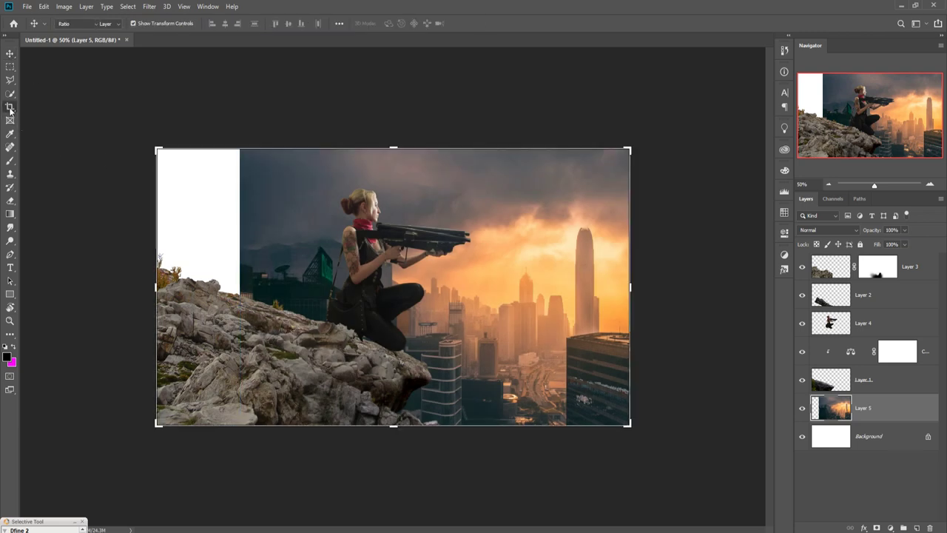
pyautogui.click(469, 268)
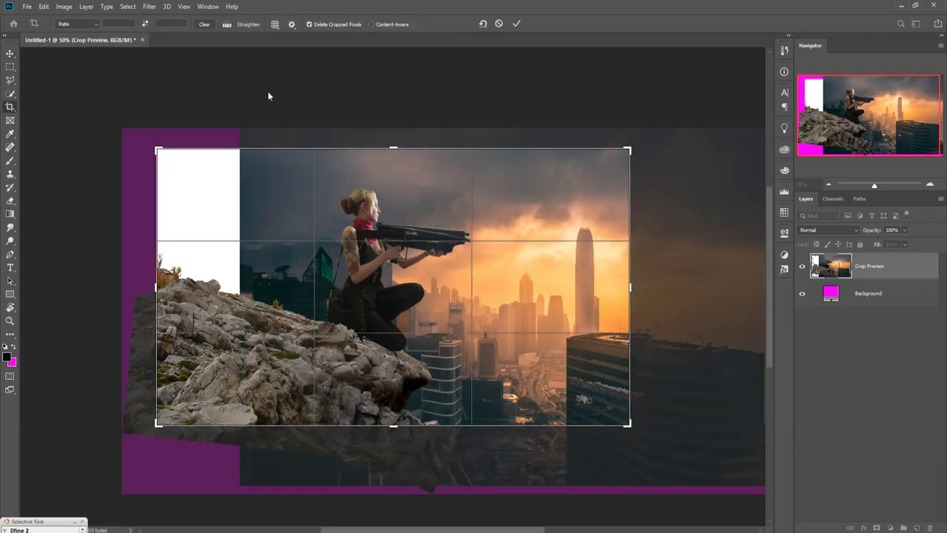
pyautogui.click(516, 25)
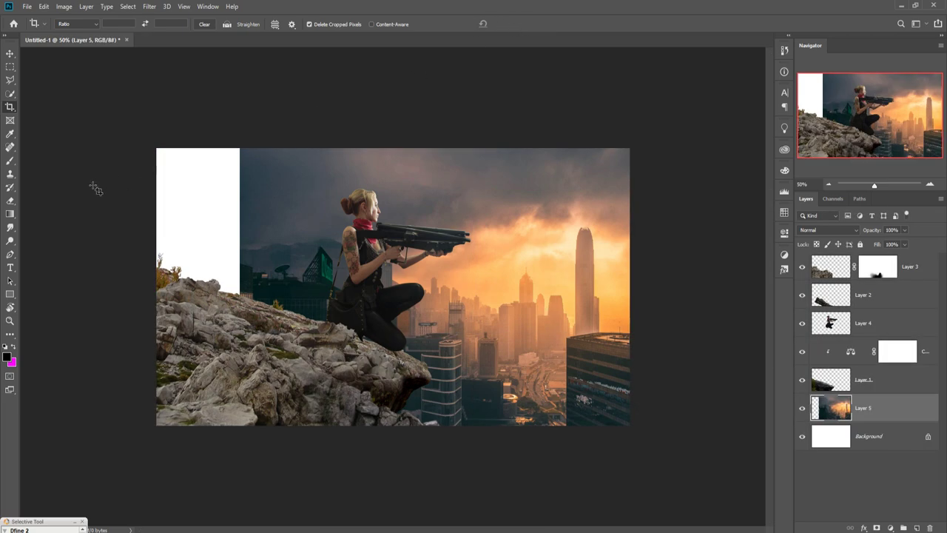
# Step: Select the blank strip at the canvas's left edge, fill it on the city layer with Content-Aware at 100% opacity, and deselect
pyautogui.click(10, 68)
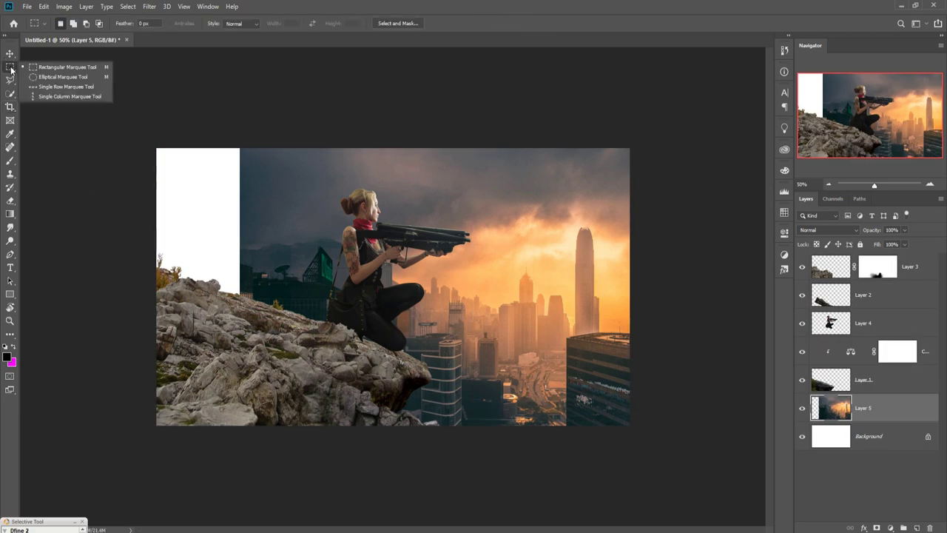
pyautogui.click(30, 68)
pyautogui.moveTo(154, 135); pyautogui.dragTo(247, 490)
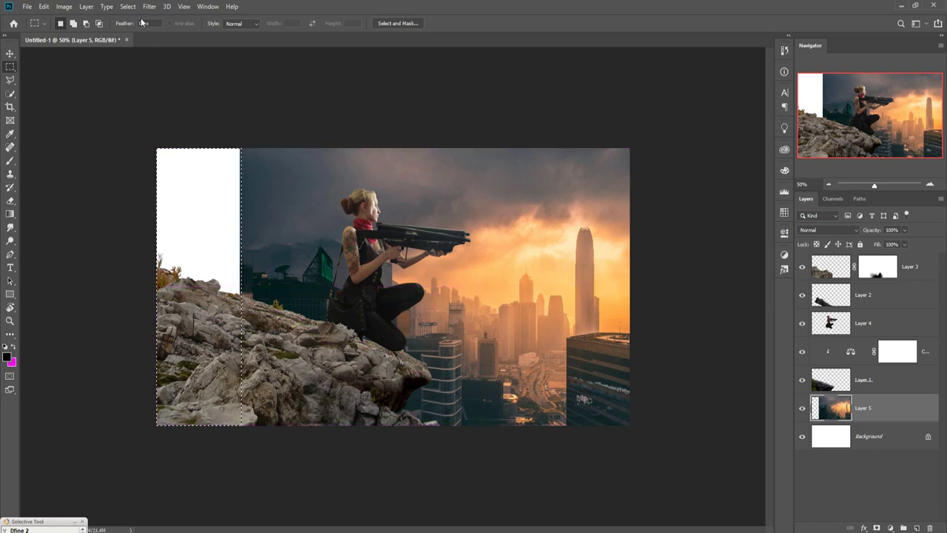
pyautogui.click(43, 6)
pyautogui.click(53, 169)
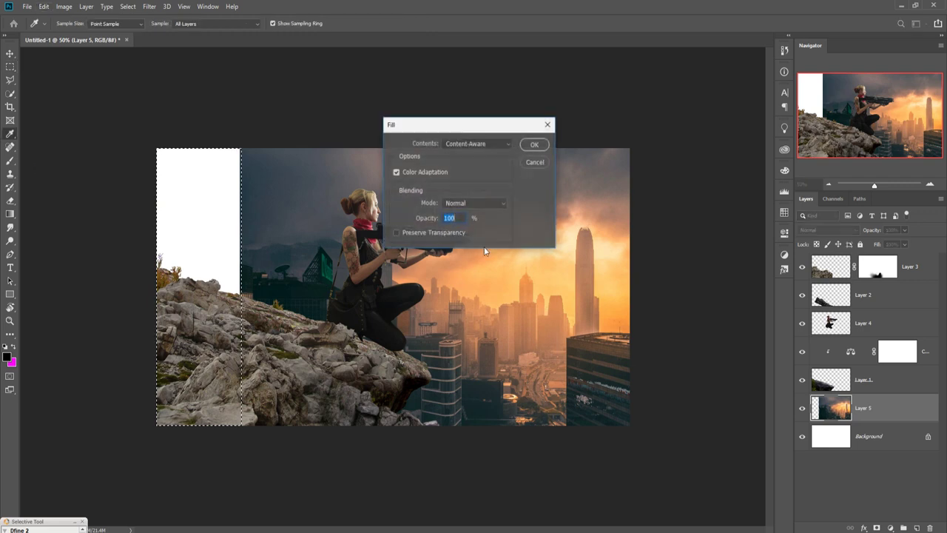
pyautogui.click(503, 145)
pyautogui.click(464, 188)
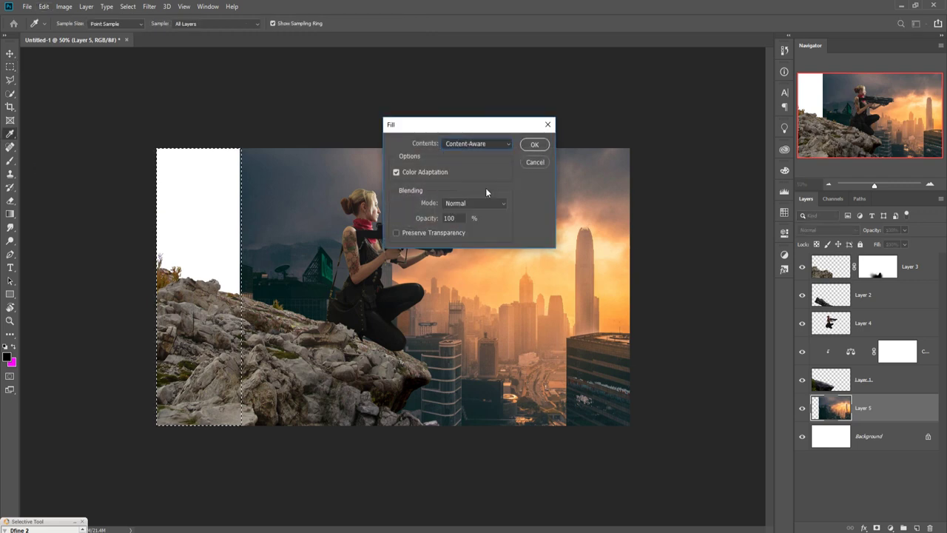
pyautogui.click(535, 144)
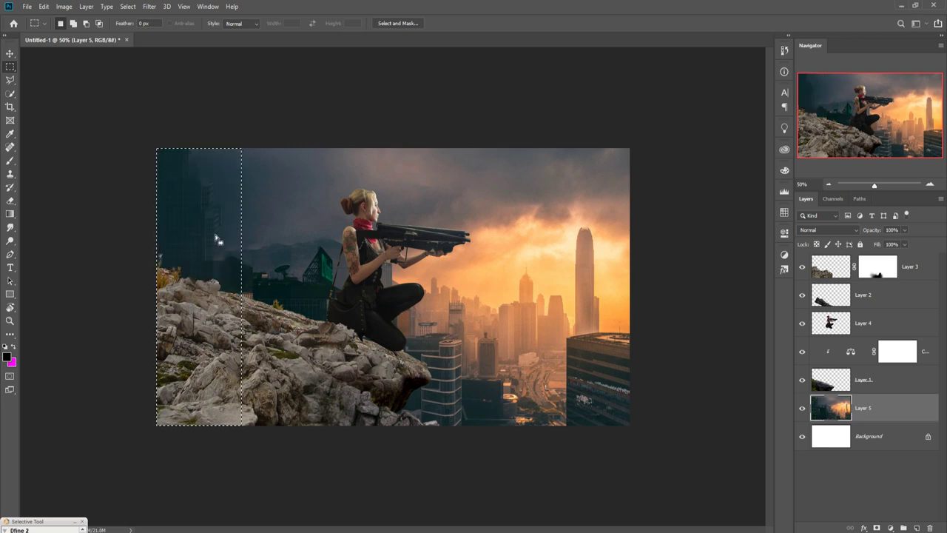
pyautogui.click(10, 55)
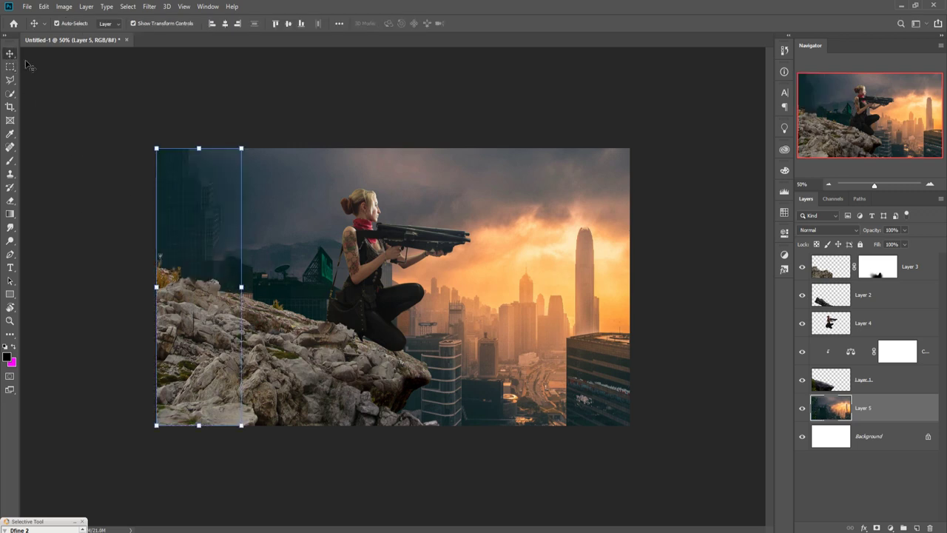
pyautogui.click(127, 7)
pyautogui.click(138, 28)
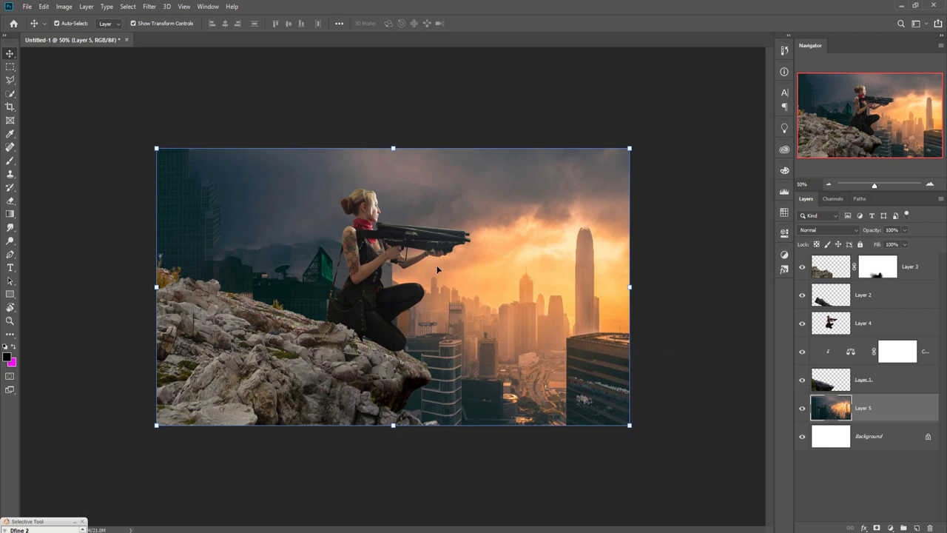
# Step: Add a new layer directly above the woman's layer and fill it with 50% Gray
pyautogui.click(886, 334)
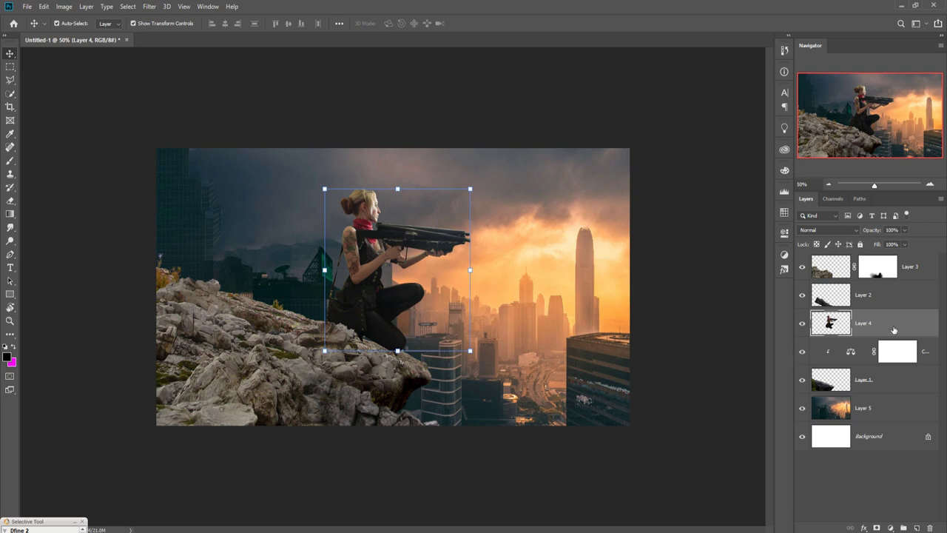
pyautogui.click(918, 527)
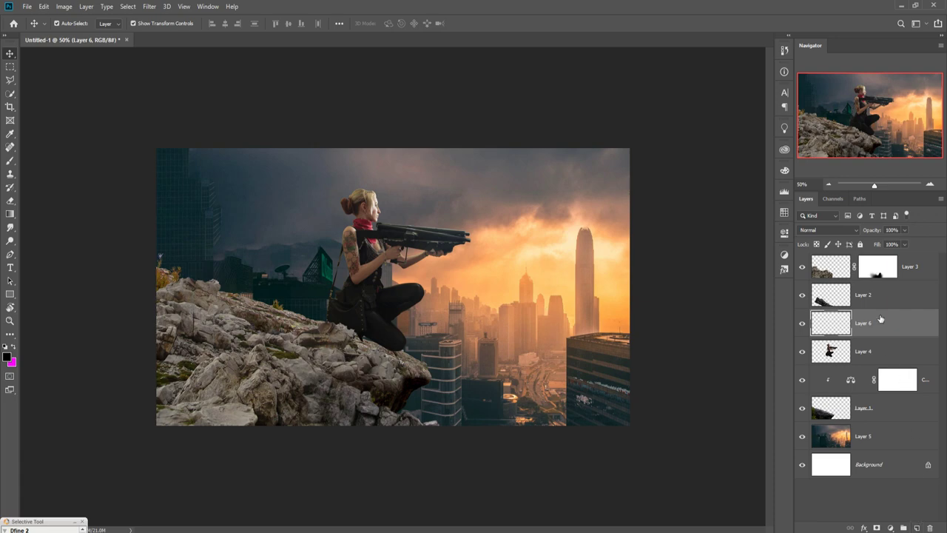
pyautogui.click(44, 7)
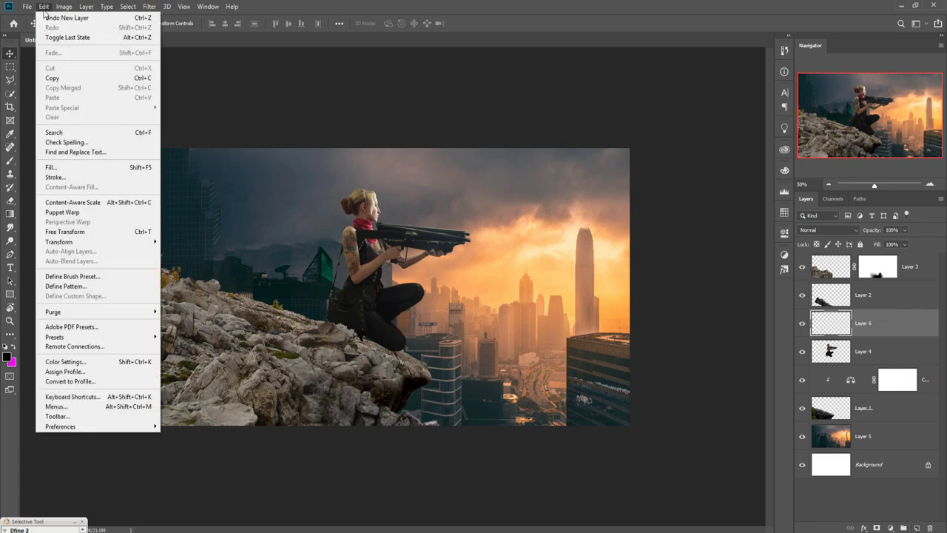
pyautogui.click(52, 167)
pyautogui.click(477, 143)
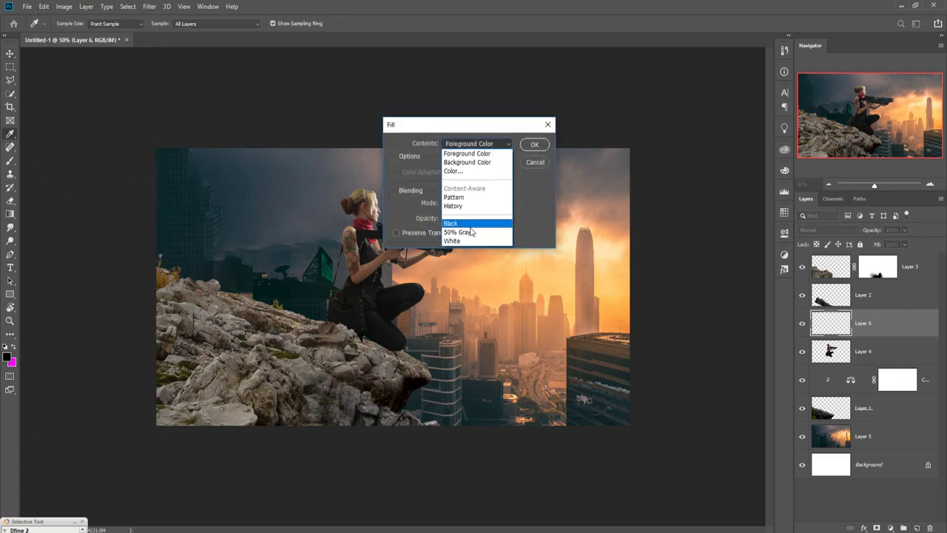
pyautogui.click(472, 232)
pyautogui.click(534, 145)
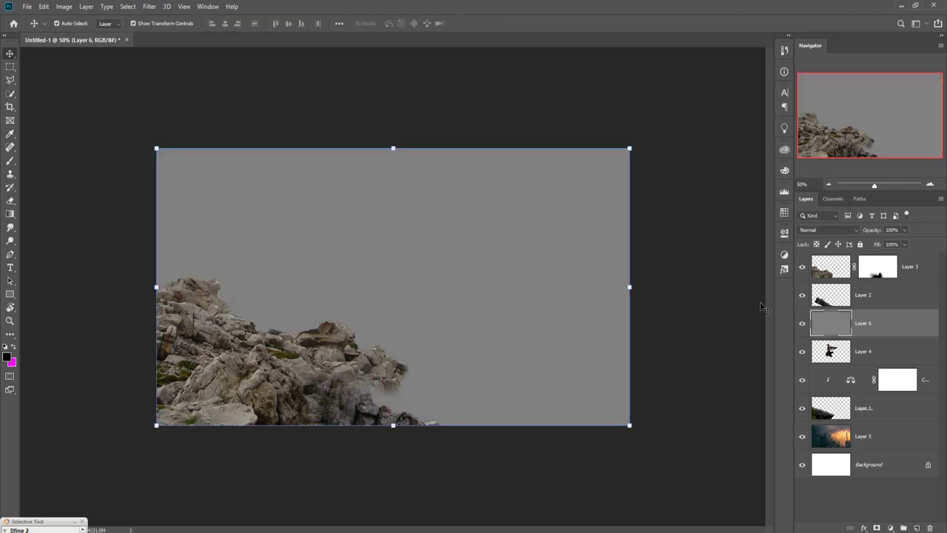
# Step: Clip the gray layer to the woman's layer and set its blend mode to Overlay
pyautogui.rightClick(890, 326)
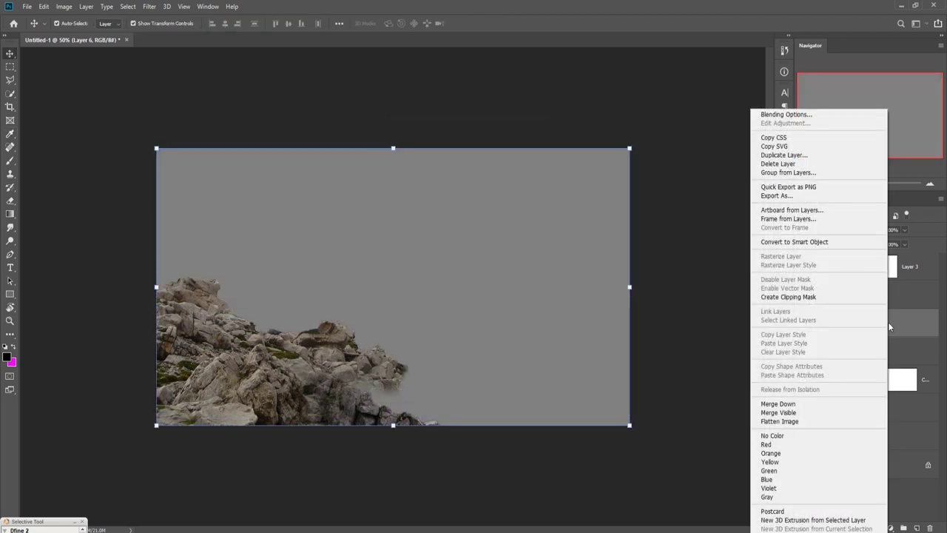
pyautogui.click(812, 299)
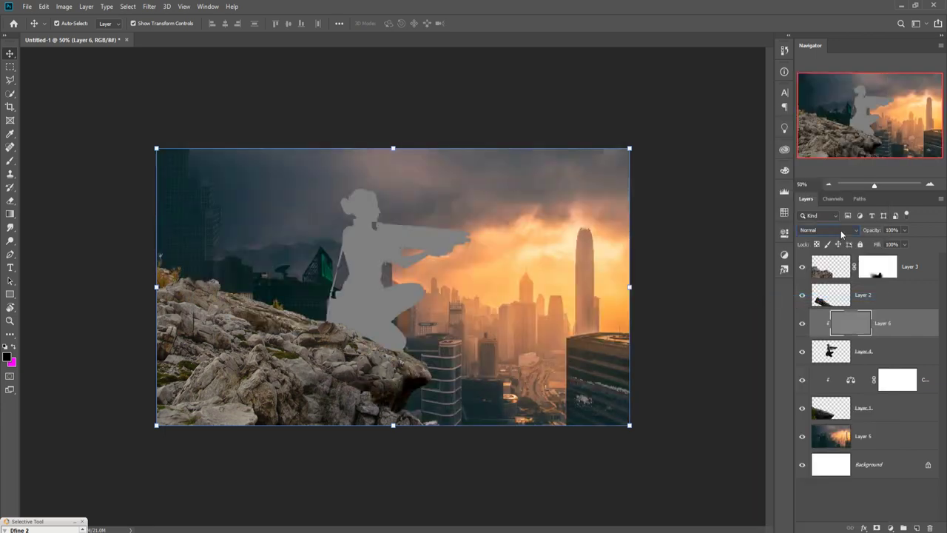
pyautogui.click(841, 234)
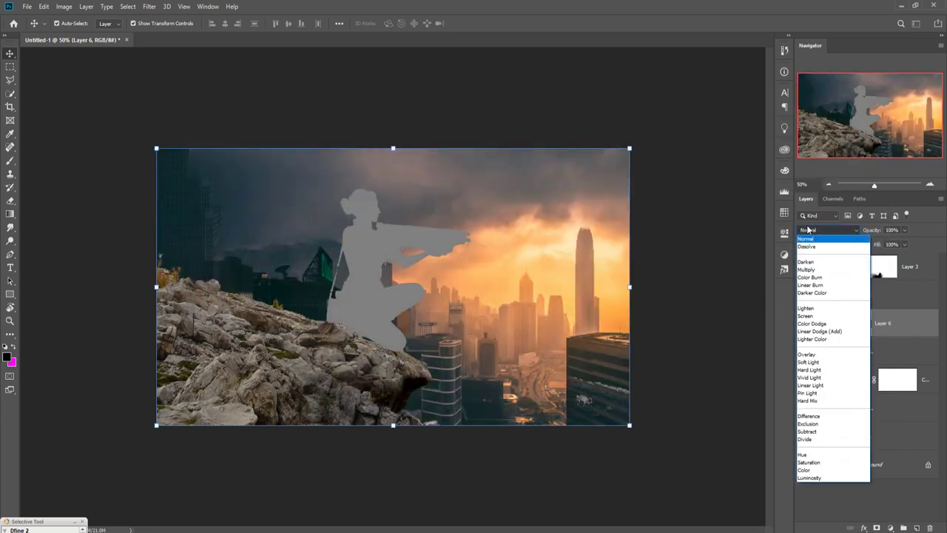
pyautogui.click(816, 355)
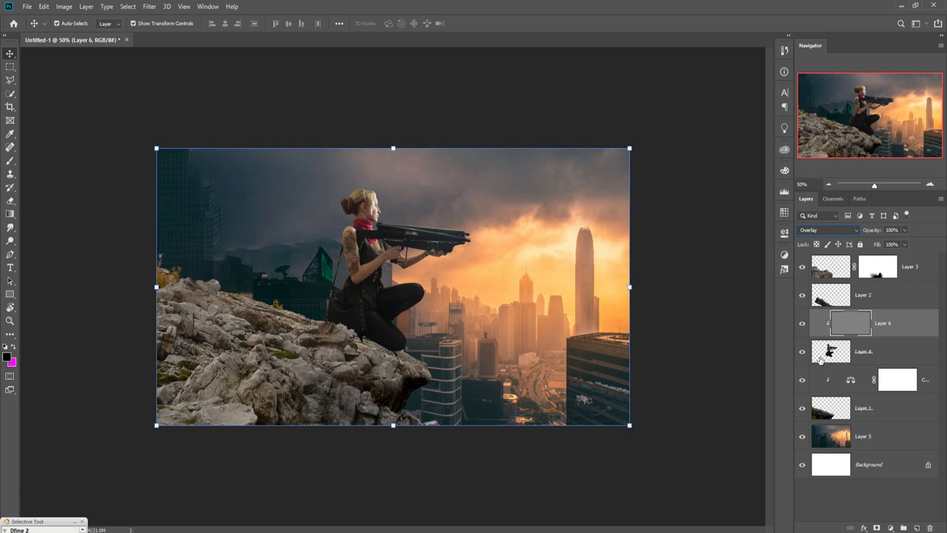
# Step: Dodge the woman's raised thigh on the gray layer, using the Midtones range at 49% exposure
pyautogui.click(11, 245)
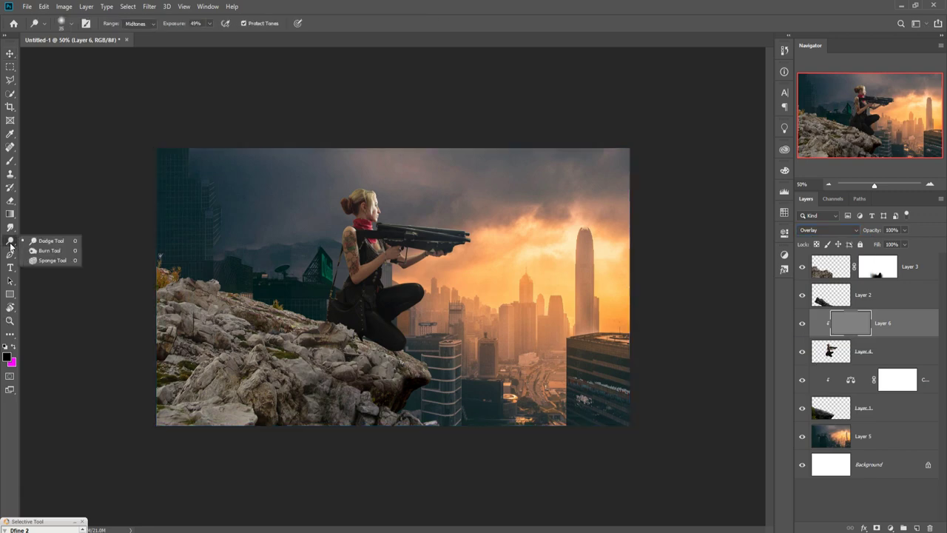
pyautogui.click(46, 243)
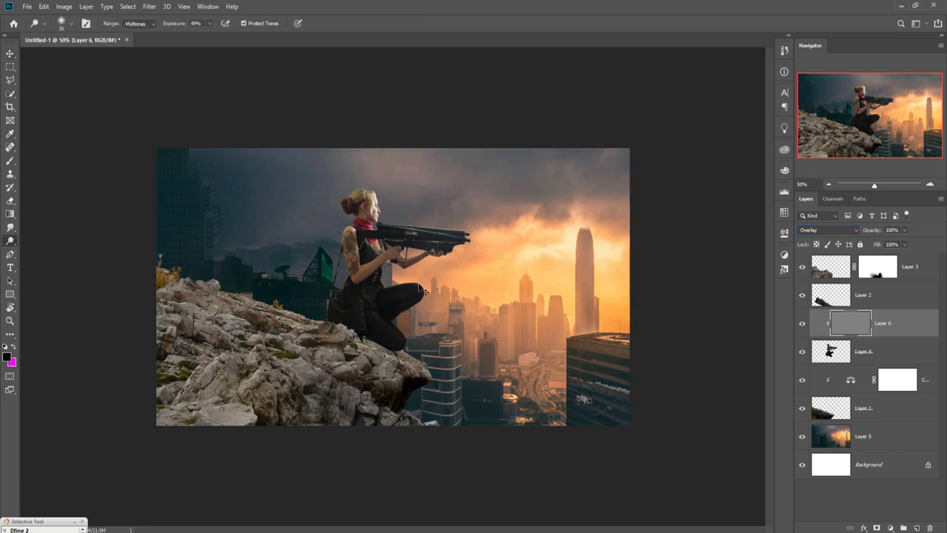
pyautogui.scroll(4, 418, 288)
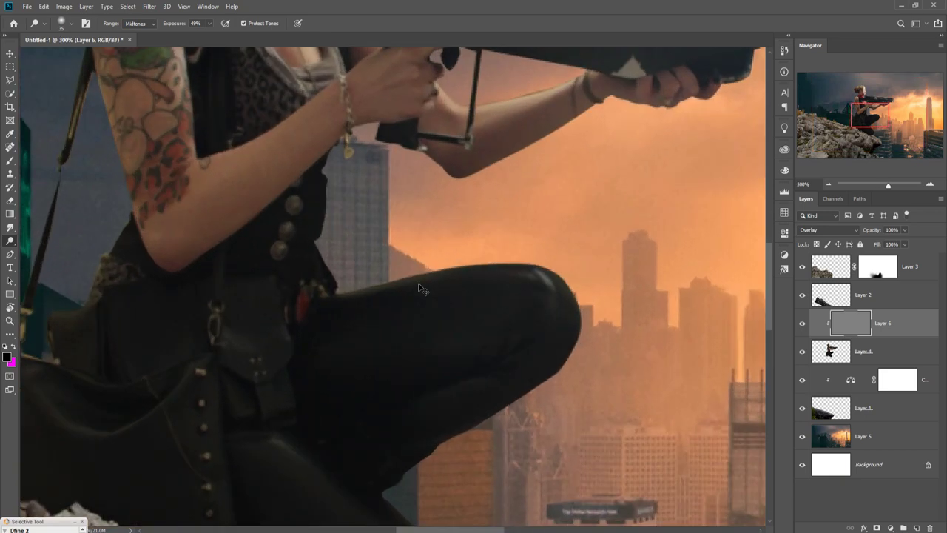
pyautogui.scroll(-1, 418, 288)
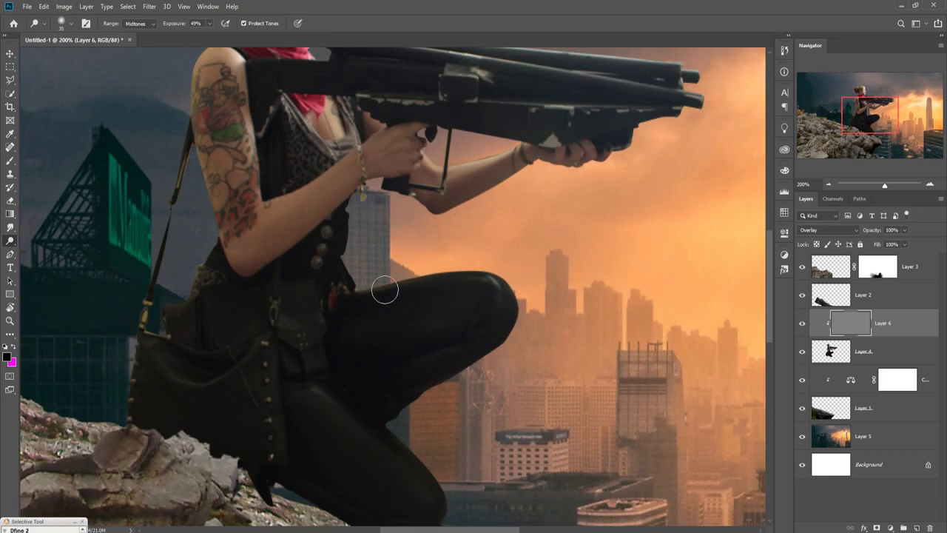
pyautogui.moveTo(385, 290)
pyautogui.mouseDown()
pyautogui.moveTo(404, 278)
pyautogui.moveTo(483, 295)
pyautogui.moveTo(391, 296)
pyautogui.moveTo(486, 296)
pyautogui.mouseUp()
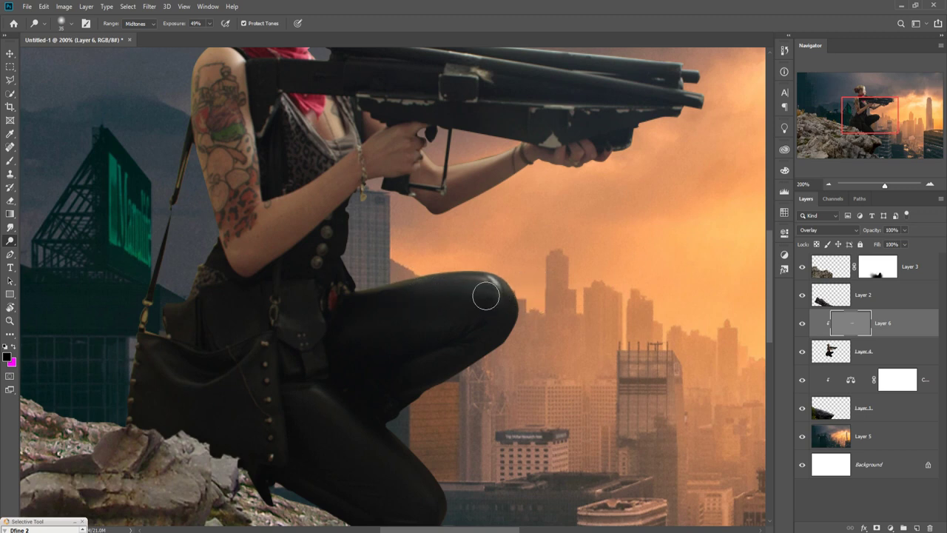
# Step: Set the Dodge exposure to 72% and brighten the raised thigh and knee, the lower leg and the shoulder bag
pyautogui.click(209, 23)
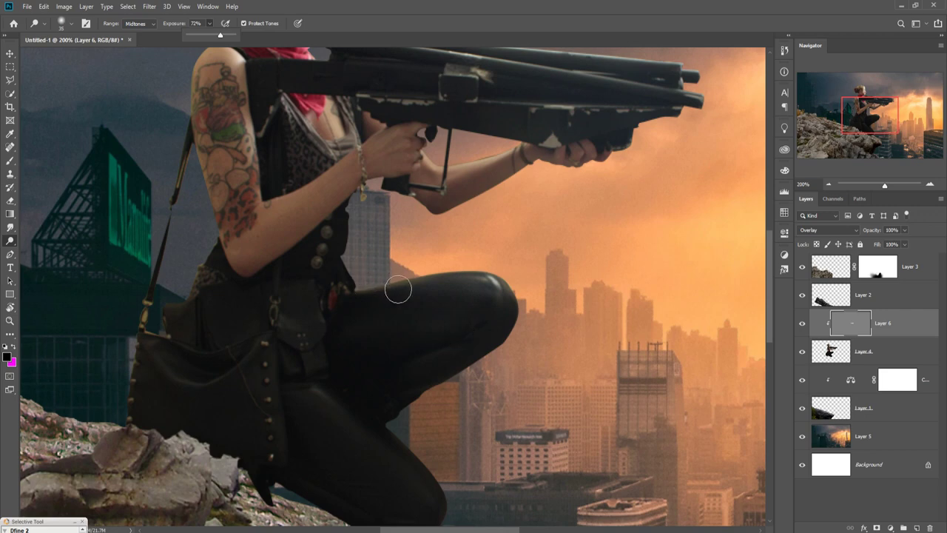
pyautogui.moveTo(485, 282)
pyautogui.mouseDown()
pyautogui.moveTo(518, 300)
pyautogui.moveTo(526, 342)
pyautogui.mouseUp()
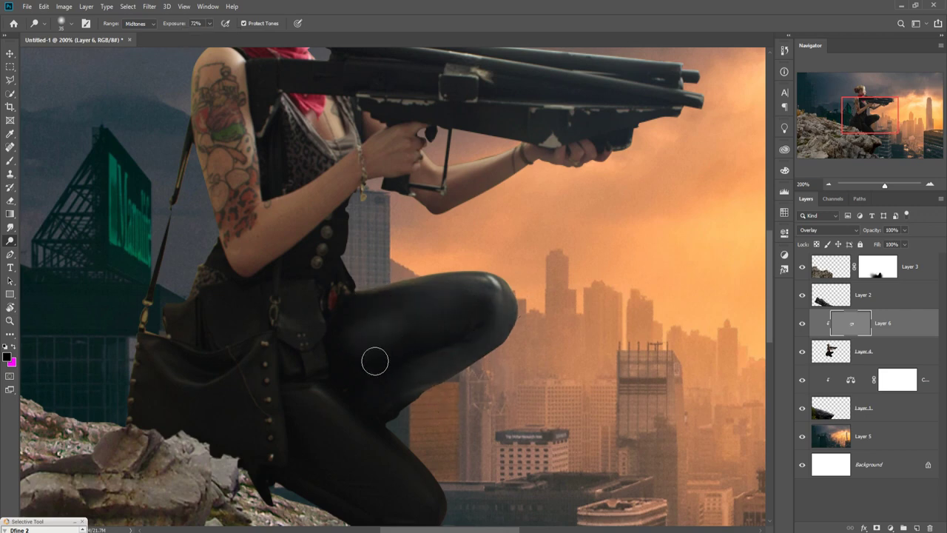
pyautogui.moveTo(375, 360)
pyautogui.mouseDown()
pyautogui.moveTo(360, 431)
pyautogui.moveTo(436, 495)
pyautogui.moveTo(504, 296)
pyautogui.mouseUp()
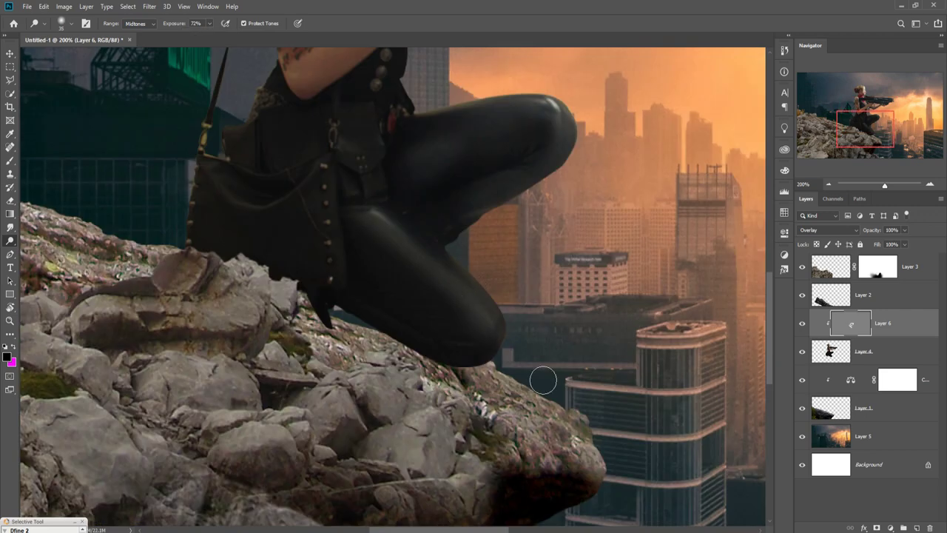
pyautogui.moveTo(289, 237)
pyautogui.mouseDown()
pyautogui.moveTo(312, 224)
pyautogui.moveTo(294, 223)
pyautogui.moveTo(372, 181)
pyautogui.moveTo(379, 190)
pyautogui.moveTo(248, 145)
pyautogui.moveTo(216, 194)
pyautogui.moveTo(310, 237)
pyautogui.mouseUp()
pyautogui.moveTo(375, 105); pyautogui.dragTo(471, 312)
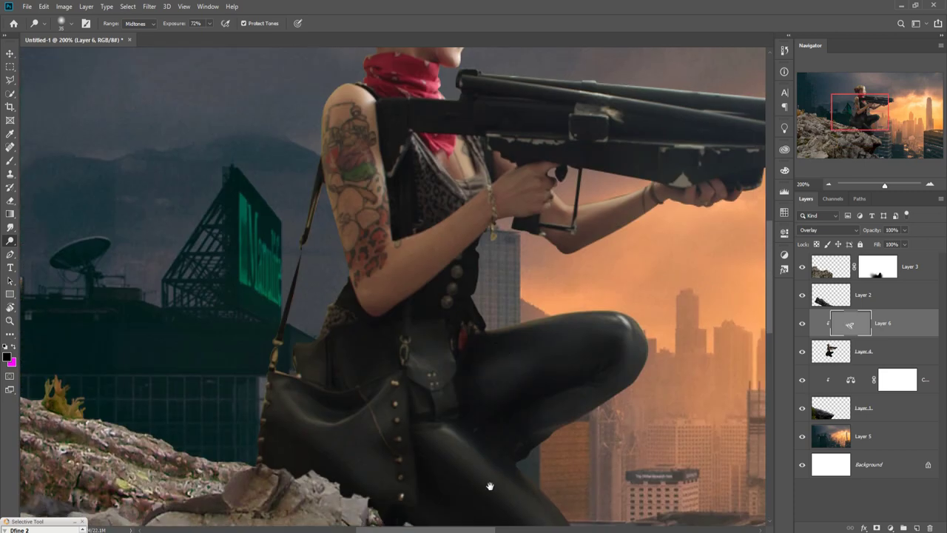
# Step: Dodge highlights onto the woman's tattooed arm, hair and face and the gun's upper edges, reducing the brush size to 20
pyautogui.moveTo(352, 134)
pyautogui.mouseDown()
pyautogui.moveTo(338, 244)
pyautogui.moveTo(476, 278)
pyautogui.moveTo(512, 235)
pyautogui.moveTo(373, 128)
pyautogui.moveTo(361, 235)
pyautogui.moveTo(392, 153)
pyautogui.moveTo(359, 324)
pyautogui.mouseUp()
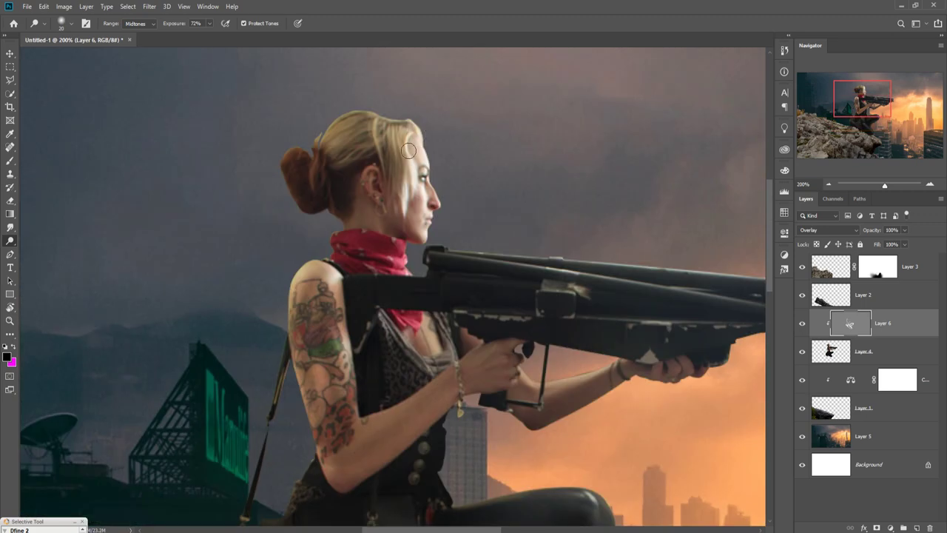
pyautogui.moveTo(315, 159); pyautogui.dragTo(376, 118)
pyautogui.moveTo(466, 261)
pyautogui.mouseDown()
pyautogui.moveTo(743, 287)
pyautogui.moveTo(437, 278)
pyautogui.mouseUp()
pyautogui.moveTo(438, 280)
pyautogui.mouseDown()
pyautogui.moveTo(491, 282)
pyautogui.moveTo(497, 304)
pyautogui.mouseUp()
pyautogui.moveTo(268, 386)
pyautogui.mouseDown()
pyautogui.moveTo(244, 400)
pyautogui.moveTo(226, 436)
pyautogui.moveTo(89, 347)
pyautogui.moveTo(86, 441)
pyautogui.moveTo(189, 359)
pyautogui.mouseUp()
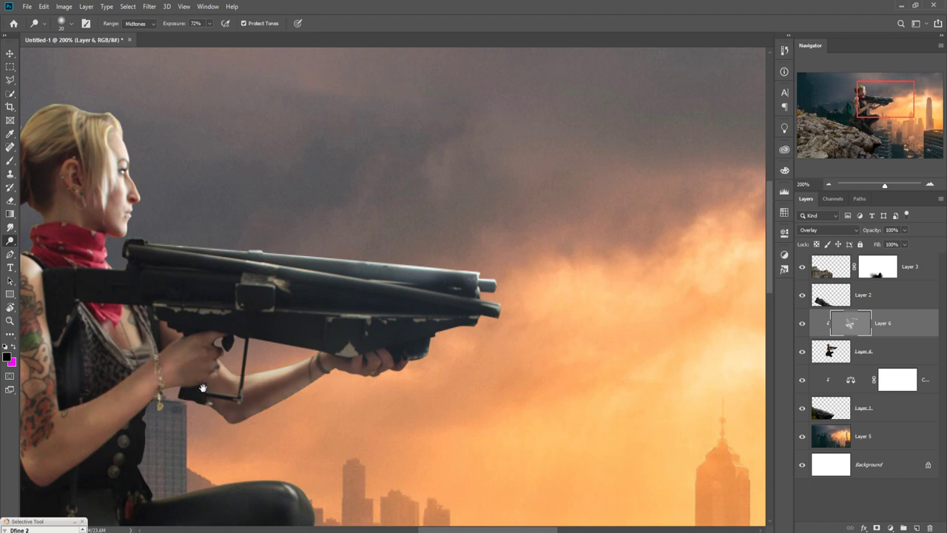
# Step: Smudge the edges of the woman's hair and bun into fine loose strands on Layer 4, using the Smudge tool at 75% strength
pyautogui.moveTo(133, 459); pyautogui.dragTo(252, 296)
pyautogui.click(9, 54)
pyautogui.hotkey('ctrl', '1')
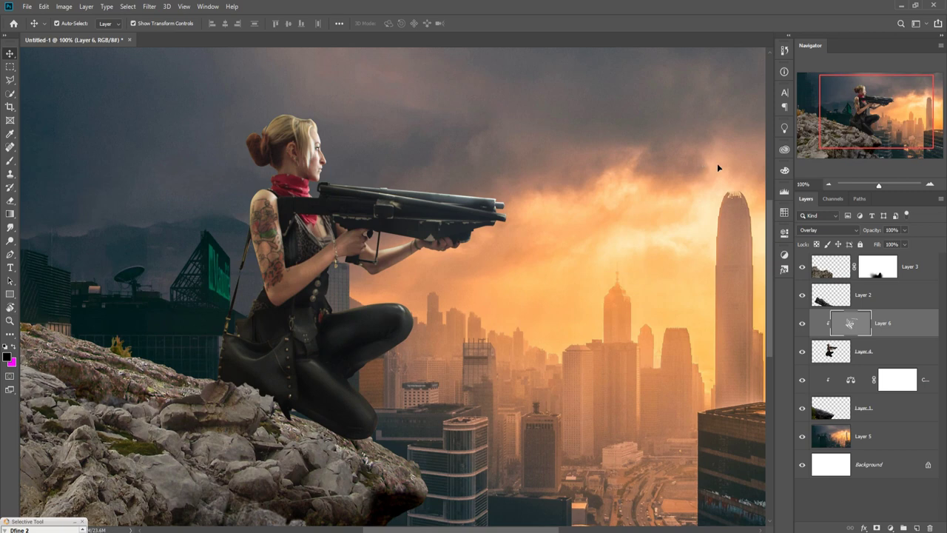
pyautogui.click(844, 354)
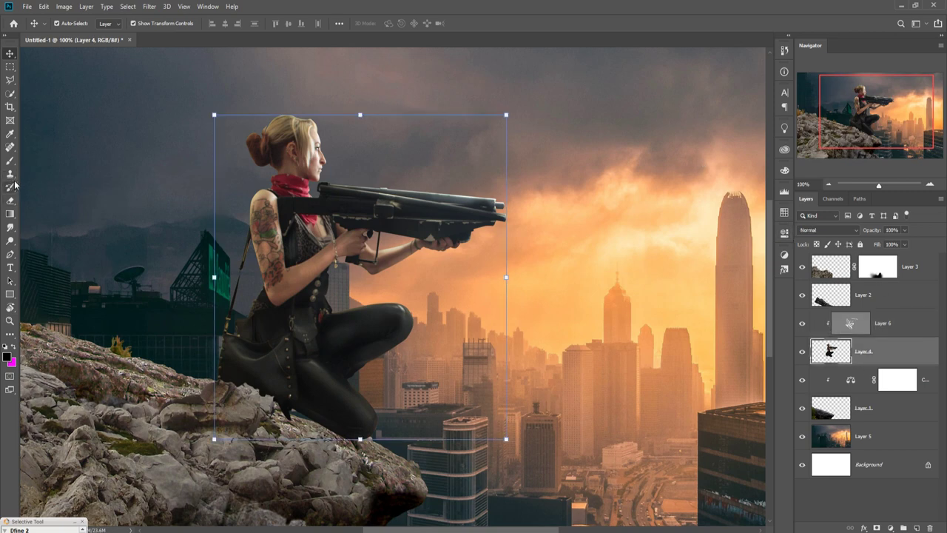
pyautogui.moveTo(9, 227)
pyautogui.mouseDown()
pyautogui.moveTo(45, 240)
pyautogui.moveTo(47, 250)
pyautogui.mouseUp()
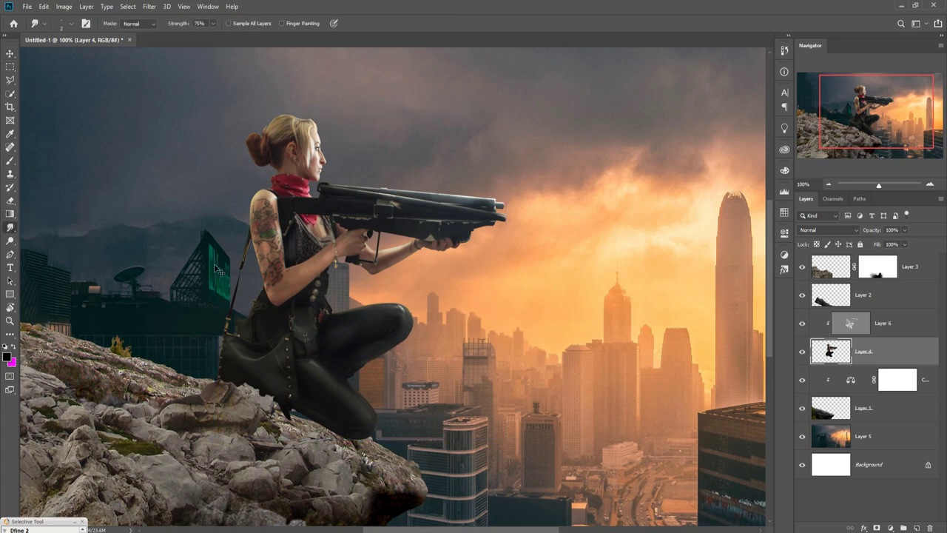
pyautogui.hotkey('ctrl', '+')
pyautogui.hotkey('ctrl', '+')
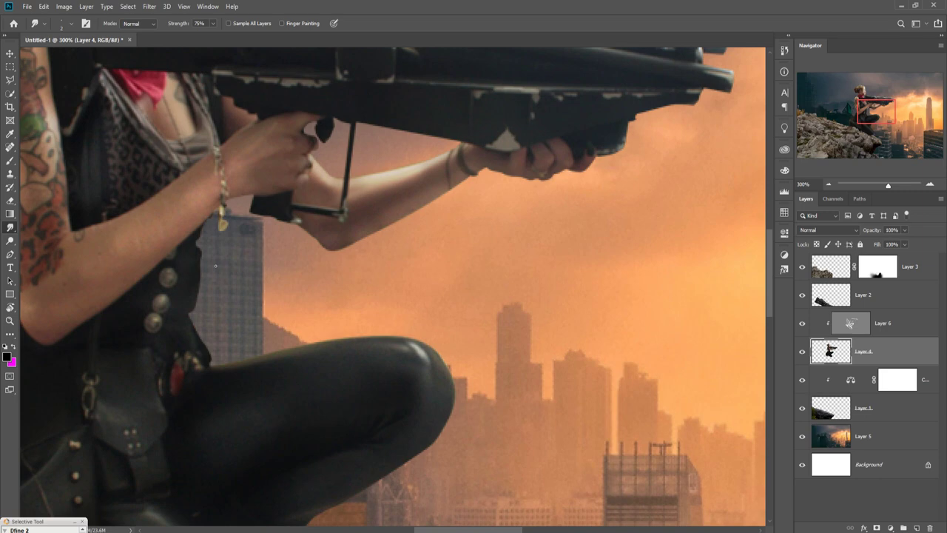
pyautogui.moveTo(128, 230); pyautogui.dragTo(198, 369)
pyautogui.moveTo(177, 318); pyautogui.dragTo(199, 371)
pyautogui.moveTo(158, 191); pyautogui.dragTo(284, 366)
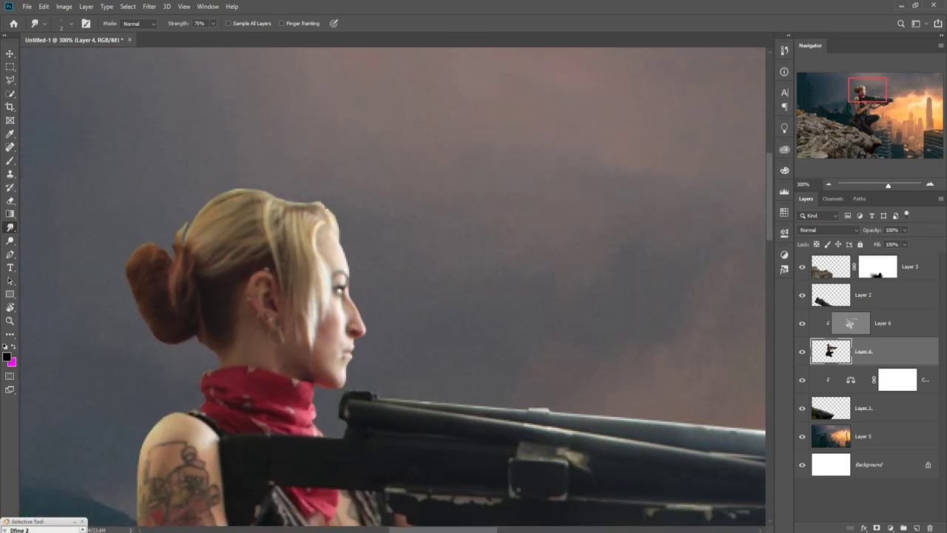
pyautogui.moveTo(287, 192)
pyautogui.mouseDown()
pyautogui.moveTo(318, 206)
pyautogui.moveTo(297, 191)
pyautogui.mouseUp()
pyautogui.moveTo(338, 226)
pyautogui.mouseDown()
pyautogui.moveTo(325, 202)
pyautogui.moveTo(339, 205)
pyautogui.mouseUp()
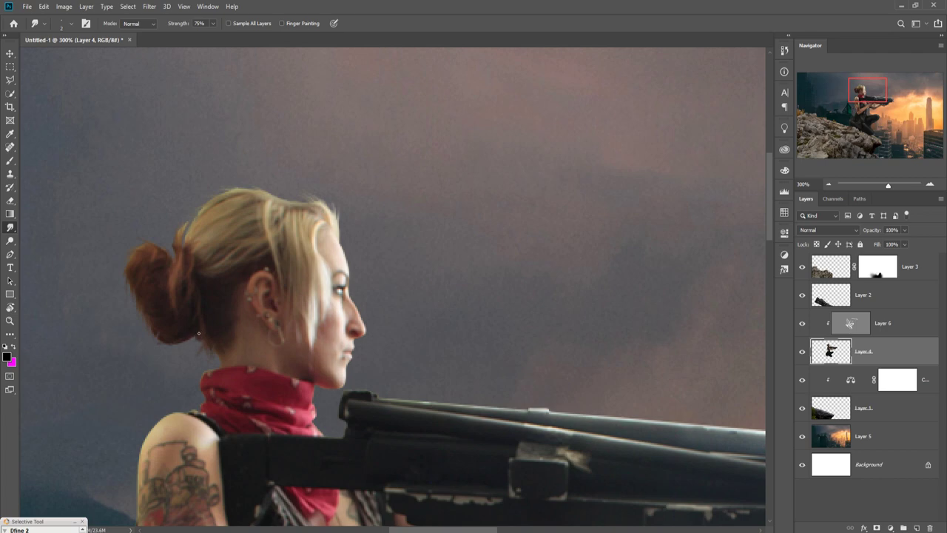
pyautogui.press('v')
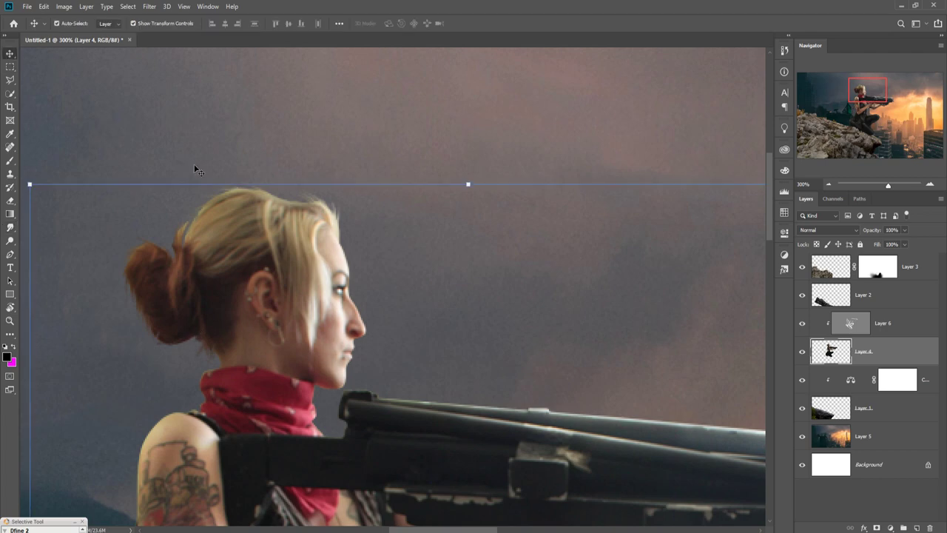
pyautogui.hotkey('ctrl', '0')
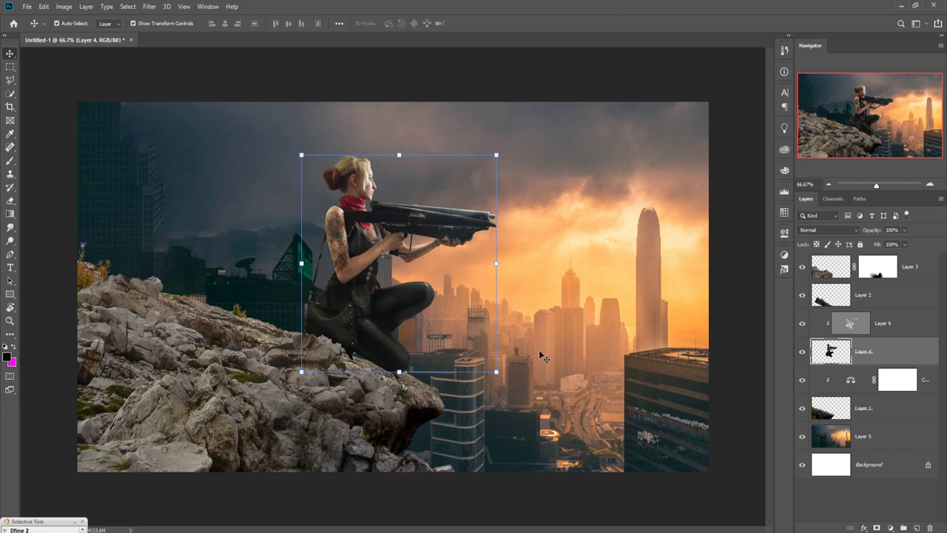
# Step: Merge the two foreground rock layers, Layer 3 and Layer 2, into one layer
pyautogui.click(915, 268)
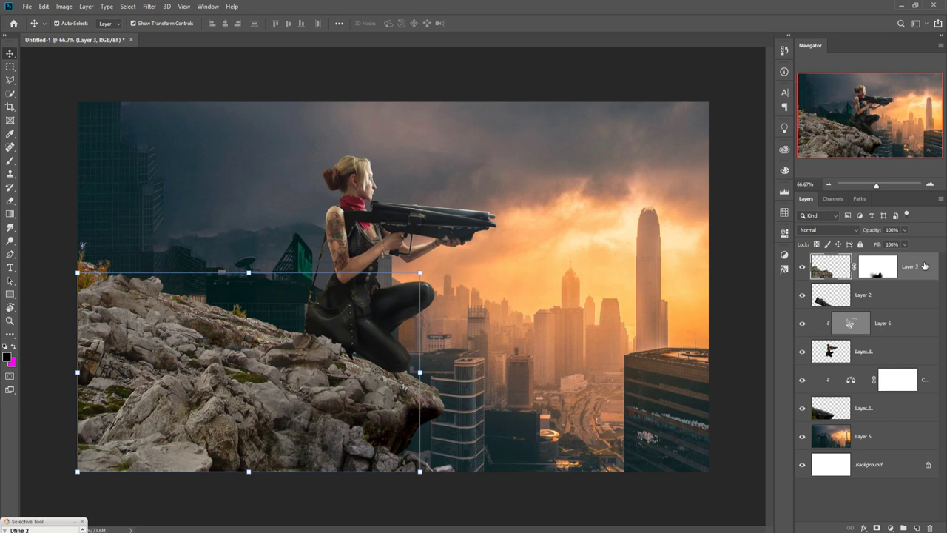
pyautogui.click(919, 294)
pyautogui.click(926, 271)
pyautogui.click(921, 294)
pyautogui.click(922, 294)
pyautogui.keyDown('shift'); pyautogui.click(924, 295); pyautogui.keyUp('shift')
pyautogui.rightClick(924, 295)
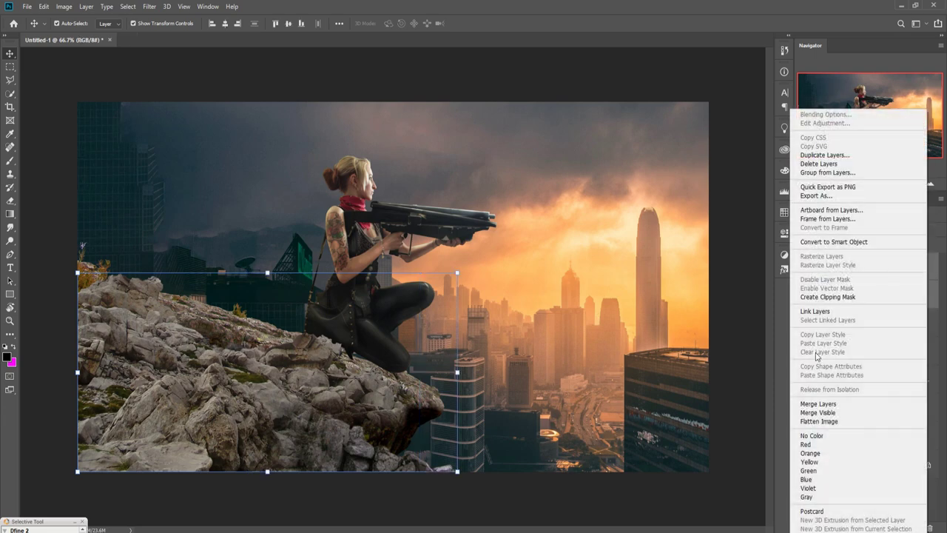
pyautogui.click(825, 403)
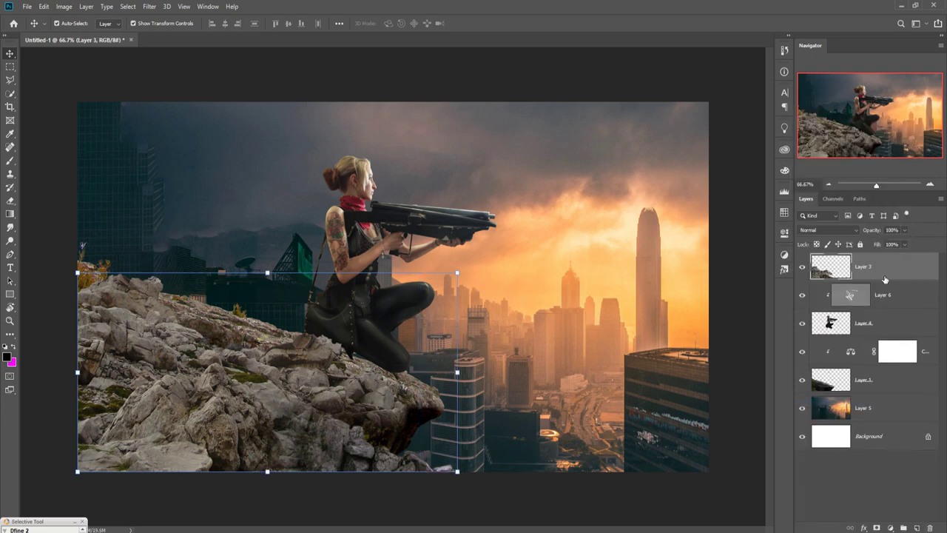
# Step: Add a Color Balance adjustment clipped to the merged rock layer and shift its midtones toward blue and cyan
pyautogui.click(891, 527)
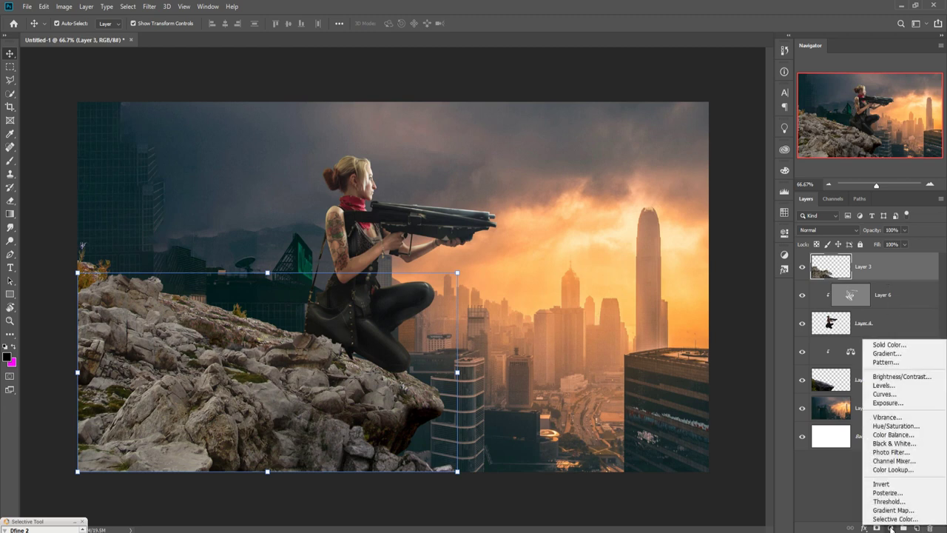
pyautogui.click(888, 434)
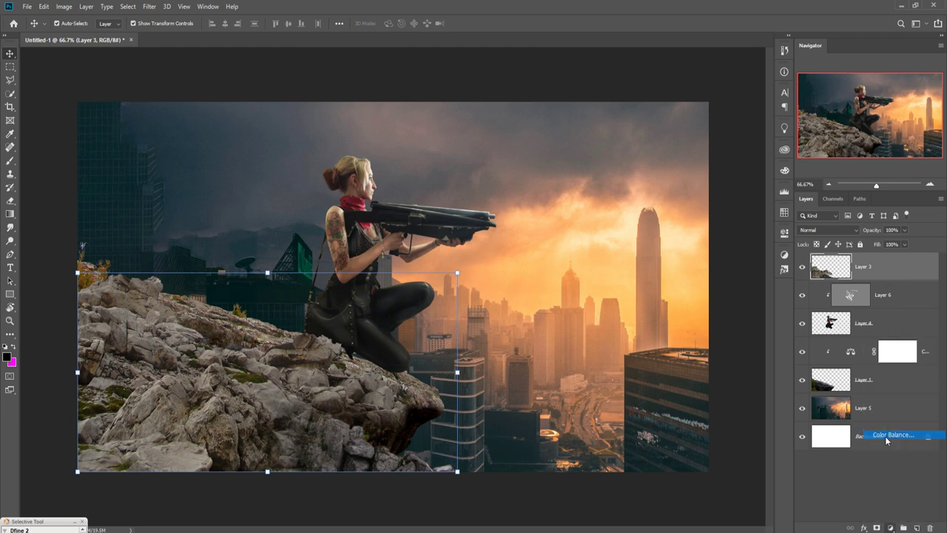
pyautogui.moveTo(666, 319); pyautogui.dragTo(682, 319)
pyautogui.click(699, 427)
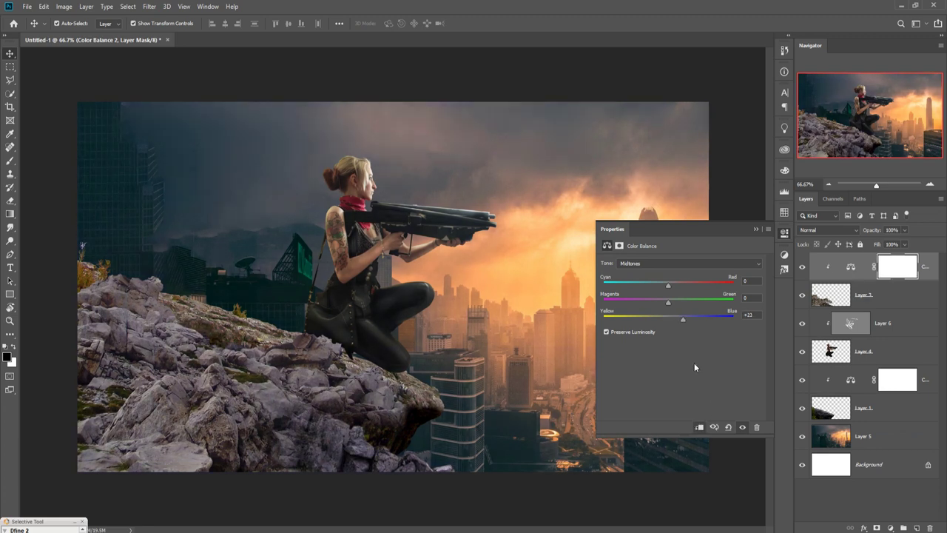
pyautogui.moveTo(683, 320); pyautogui.dragTo(688, 320)
pyautogui.moveTo(668, 285); pyautogui.dragTo(656, 287)
pyautogui.moveTo(688, 318); pyautogui.dragTo(681, 318)
pyautogui.click(670, 303)
pyautogui.click(755, 230)
# Step: Readjust the Color Balance clipped to Layer 1, moving its midtones away from red and yellow toward cyan and blue
pyautogui.click(865, 411)
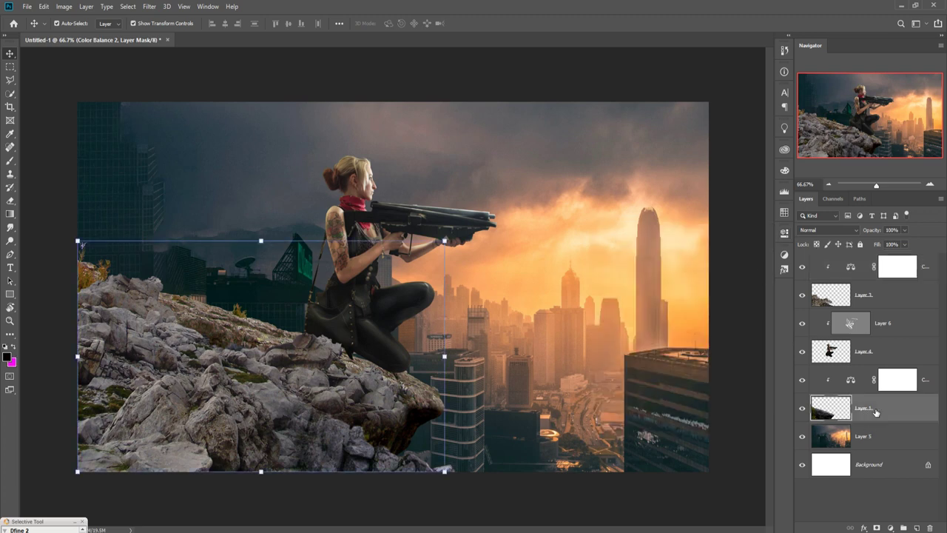
pyautogui.doubleClick(852, 382)
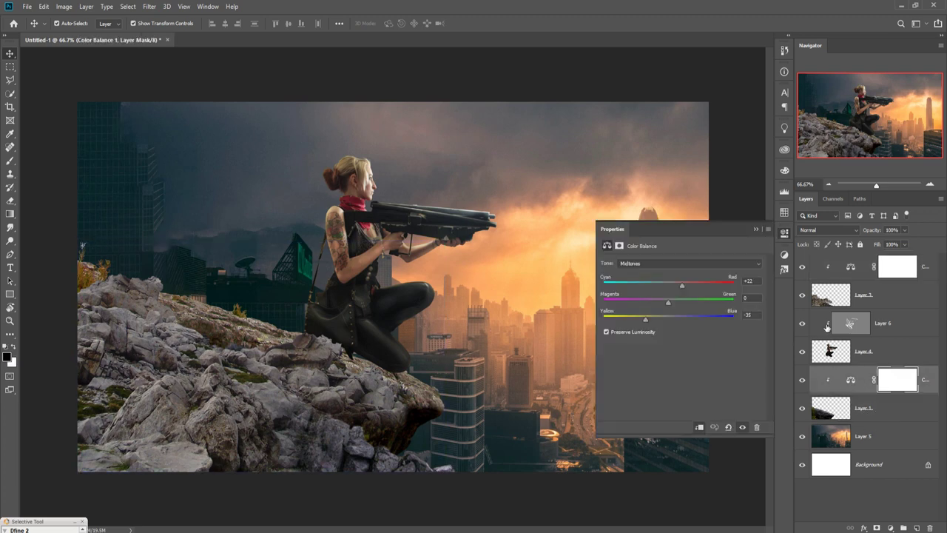
pyautogui.moveTo(679, 285); pyautogui.dragTo(677, 287)
pyautogui.moveTo(667, 319); pyautogui.dragTo(662, 319)
pyautogui.moveTo(673, 284)
pyautogui.mouseDown()
pyautogui.moveTo(658, 287)
pyautogui.moveTo(685, 287)
pyautogui.moveTo(662, 304)
pyautogui.moveTo(665, 286)
pyautogui.mouseUp()
pyautogui.moveTo(668, 318); pyautogui.dragTo(665, 318)
pyautogui.click(756, 229)
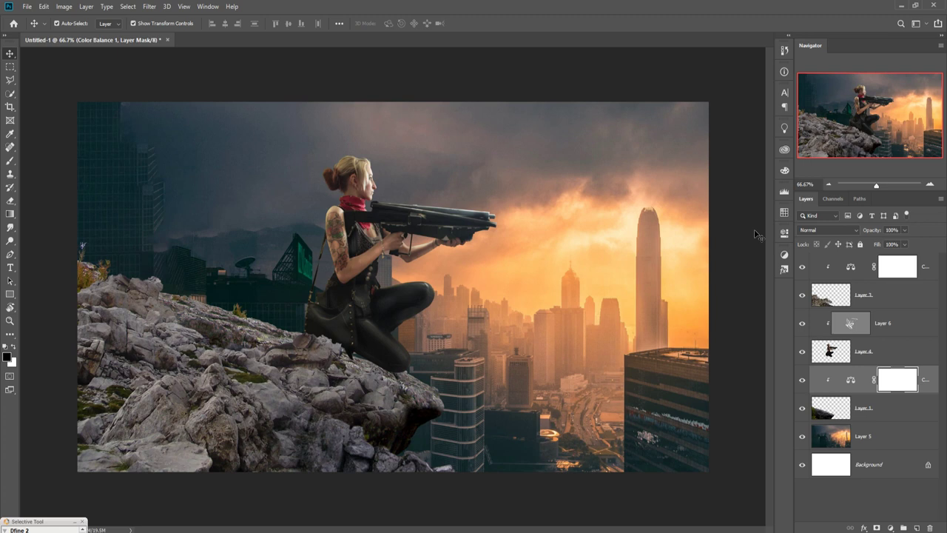
# Step: Duplicate the skyline background layer, Layer 5, as Layer 5 copy
pyautogui.click(917, 300)
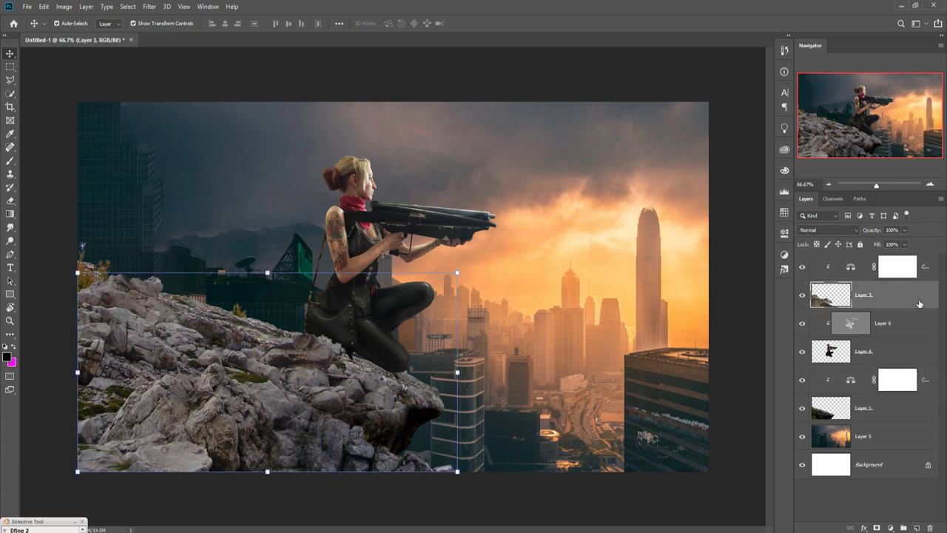
pyautogui.click(887, 442)
pyautogui.rightClick(907, 439)
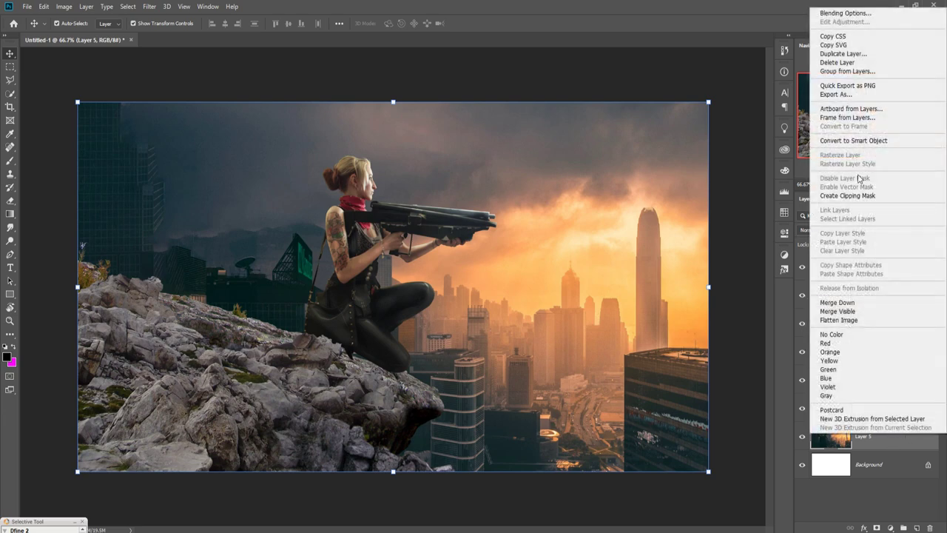
pyautogui.click(843, 54)
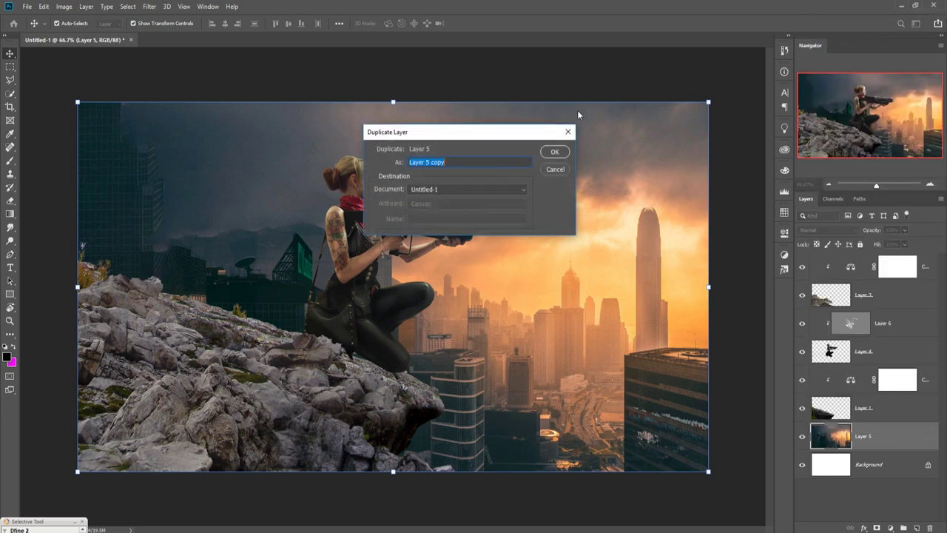
pyautogui.click(554, 153)
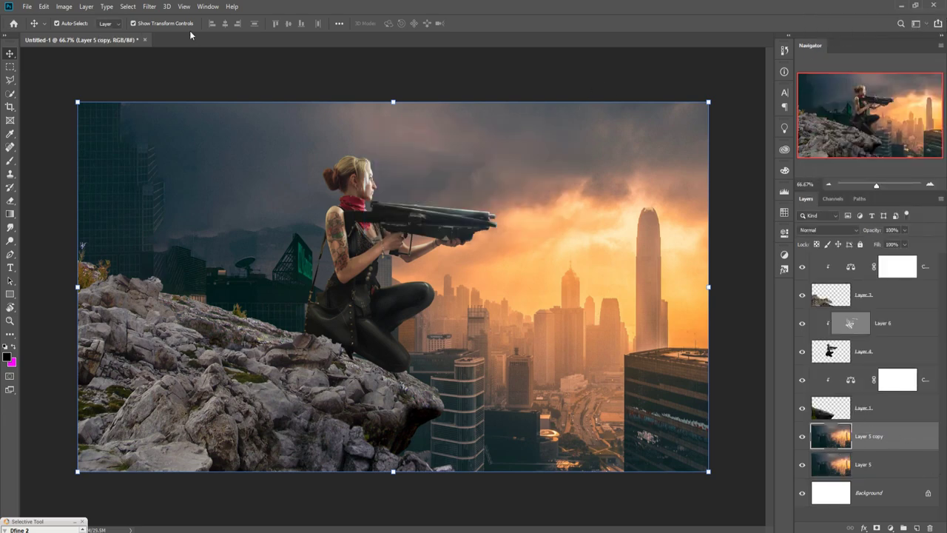
# Step: Apply a moderate Gaussian Blur to Layer 5 copy to throw the skyline out of focus
pyautogui.click(148, 9)
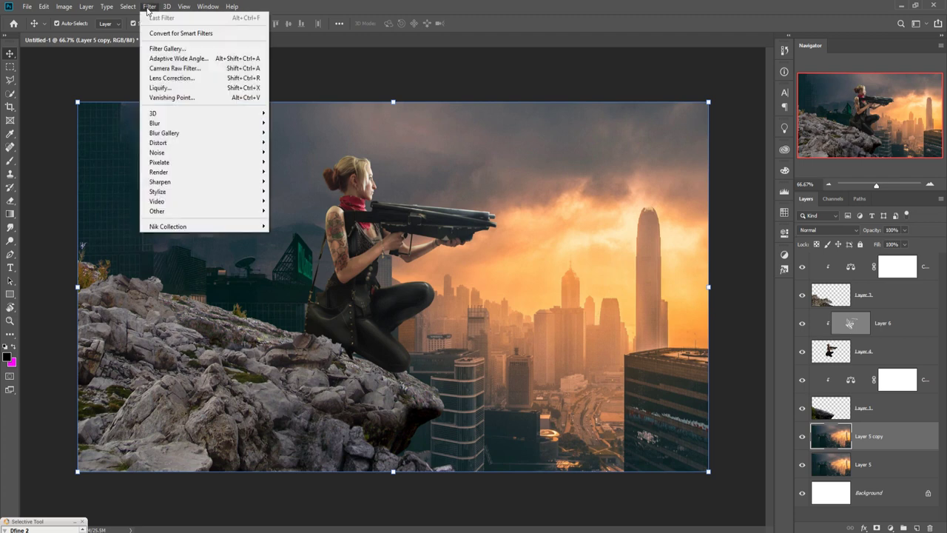
pyautogui.moveTo(164, 126)
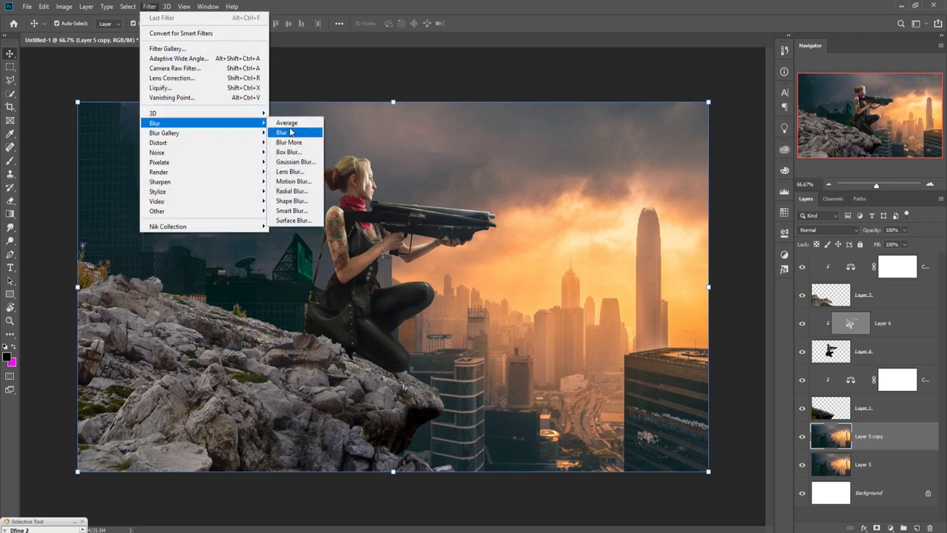
pyautogui.click(293, 162)
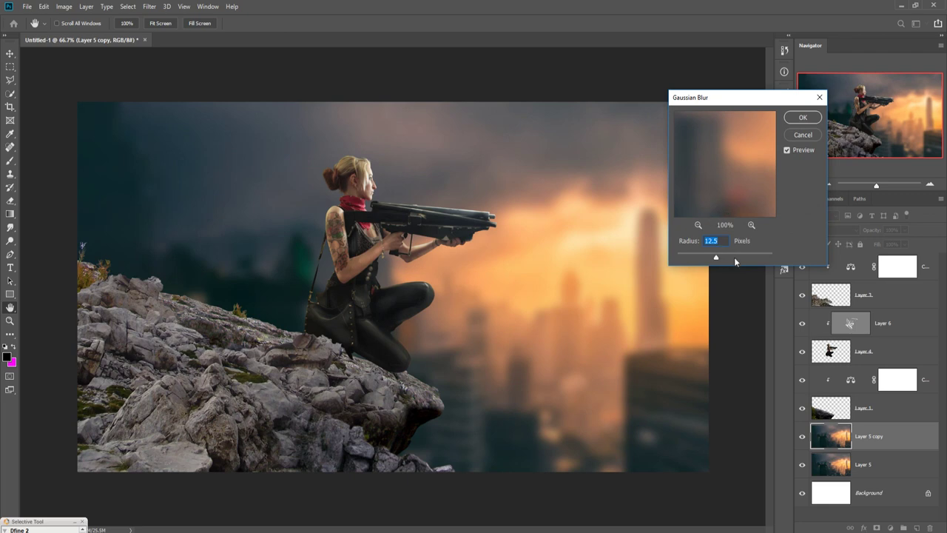
pyautogui.moveTo(715, 259); pyautogui.dragTo(707, 259)
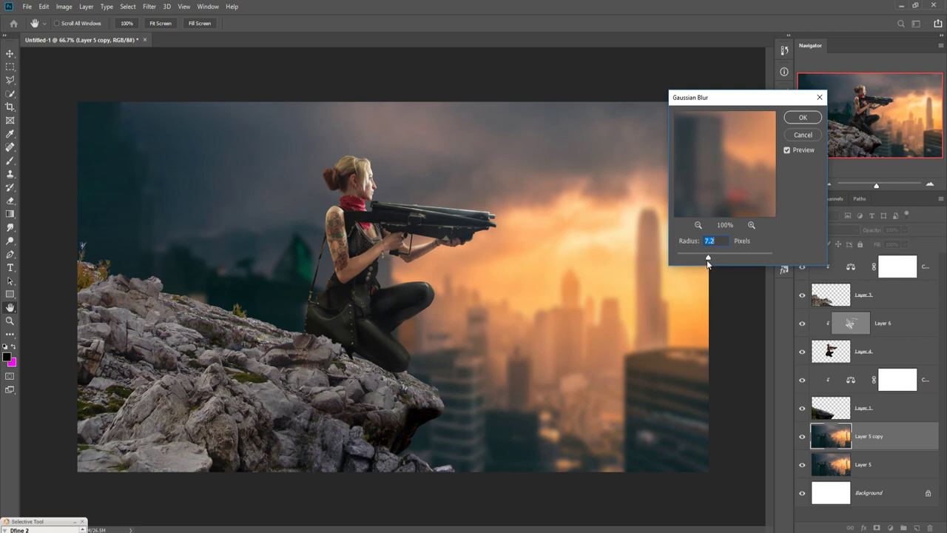
pyautogui.moveTo(707, 258); pyautogui.dragTo(705, 258)
pyautogui.click(803, 116)
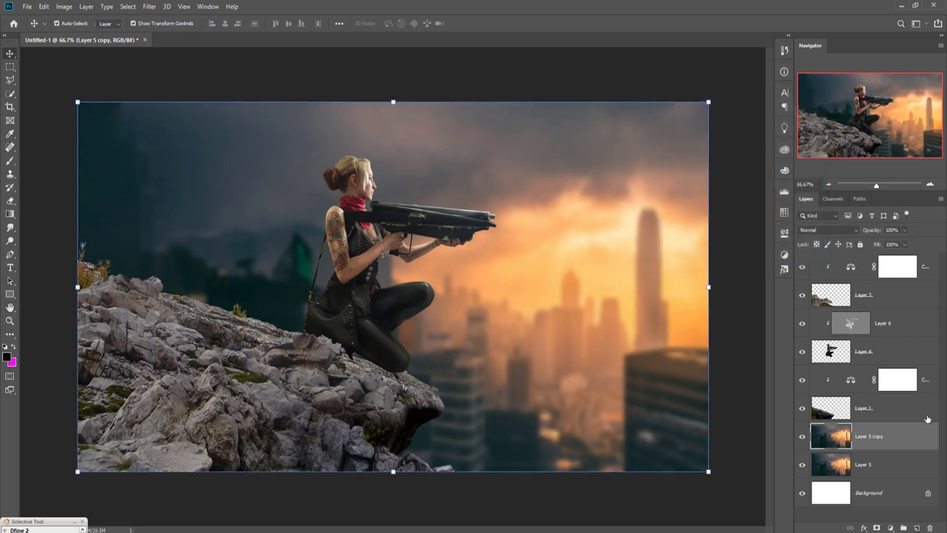
# Step: Add an unclipped Color Balance adjustment above all layers and shift its midtones toward blue and cyan
pyautogui.click(927, 271)
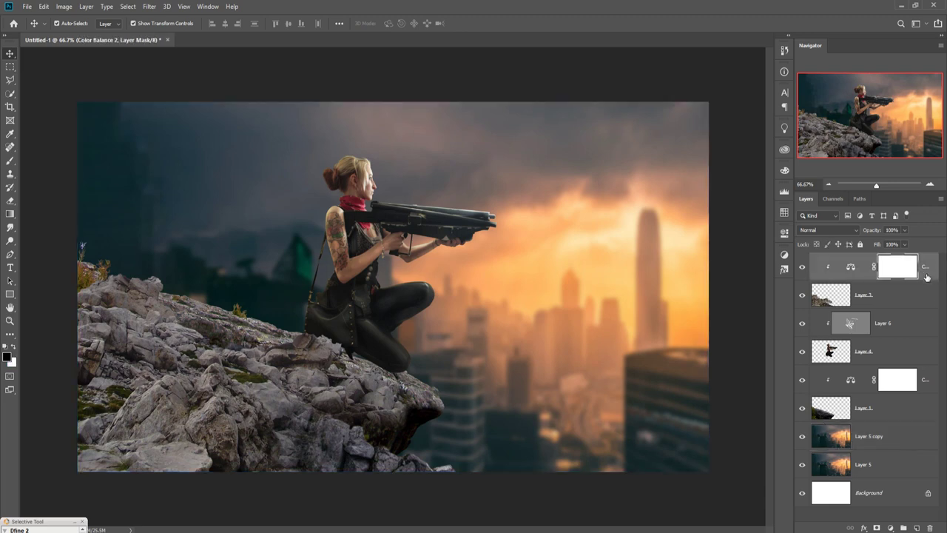
pyautogui.click(891, 527)
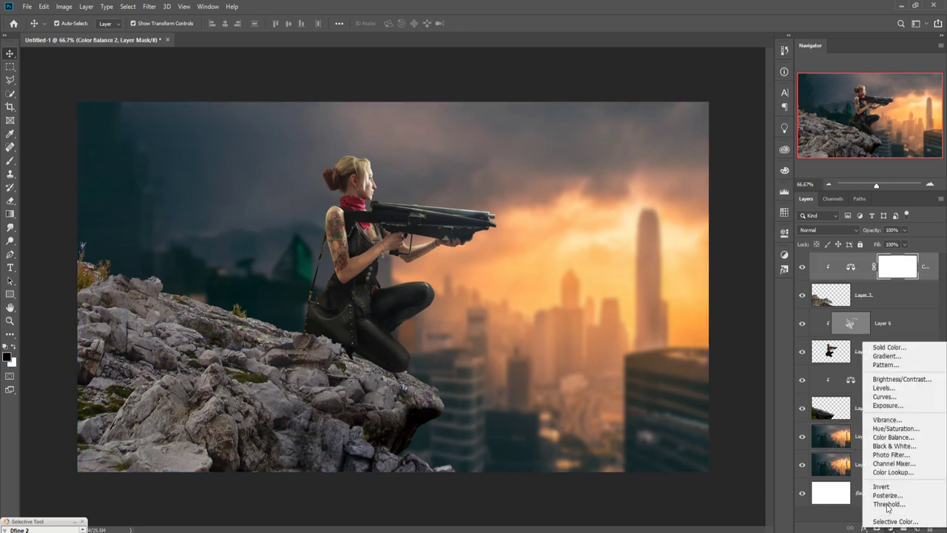
pyautogui.click(890, 438)
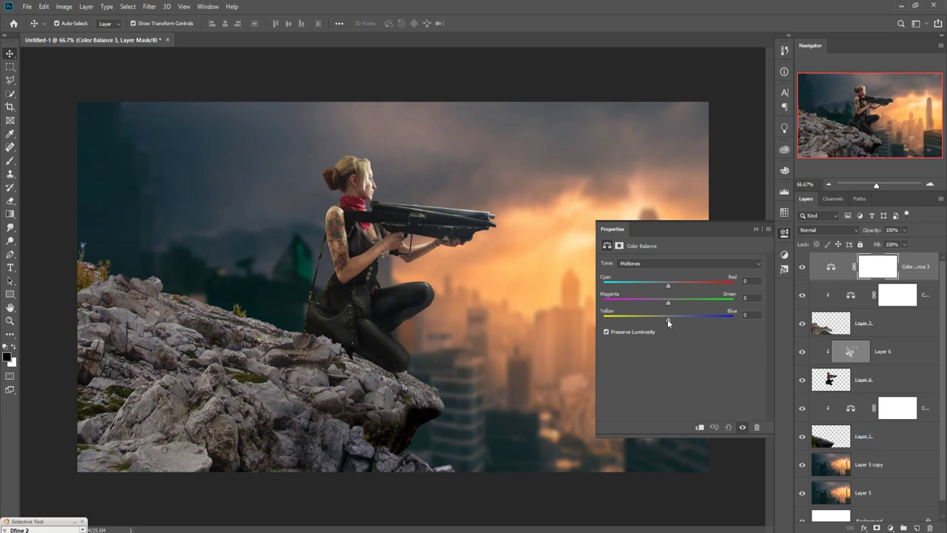
pyautogui.moveTo(667, 322); pyautogui.dragTo(673, 322)
pyautogui.moveTo(679, 324); pyautogui.dragTo(678, 323)
pyautogui.moveTo(668, 285); pyautogui.dragTo(661, 286)
pyautogui.click(755, 230)
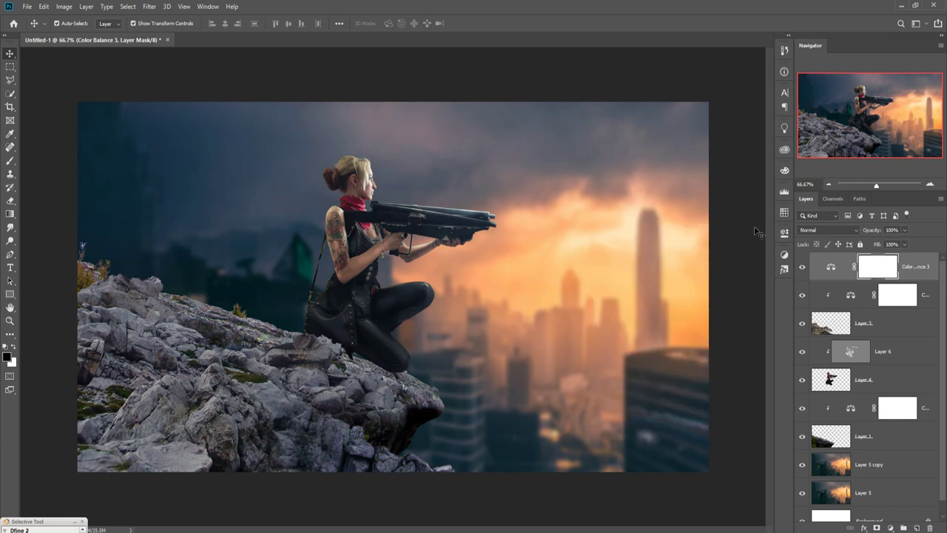
# Step: Create a new layer beneath the woman's layer and brush a soft black contact shadow onto the rock under her legs
pyautogui.click(937, 408)
pyautogui.click(916, 528)
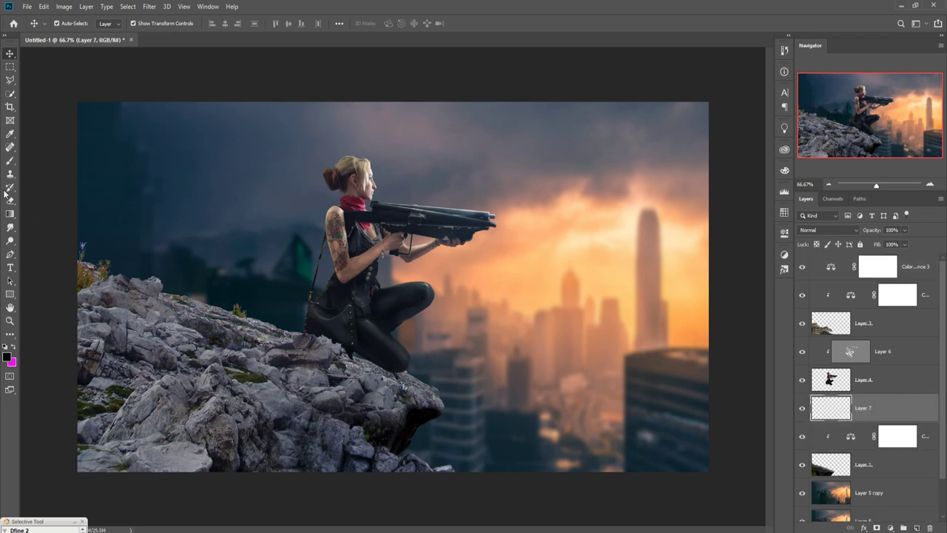
pyautogui.click(9, 161)
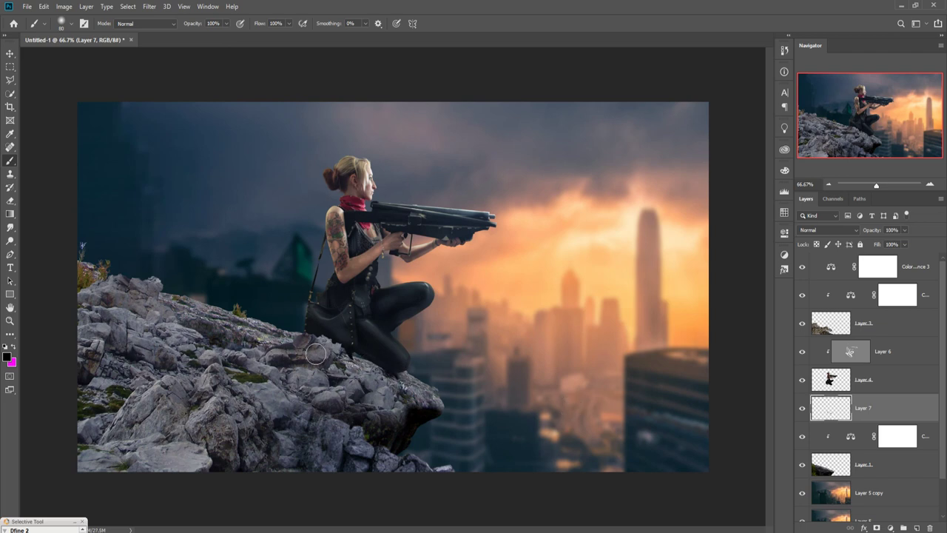
pyautogui.moveTo(388, 376)
pyautogui.mouseDown()
pyautogui.moveTo(413, 401)
pyautogui.moveTo(448, 416)
pyautogui.moveTo(371, 359)
pyautogui.mouseUp()
pyautogui.click(9, 55)
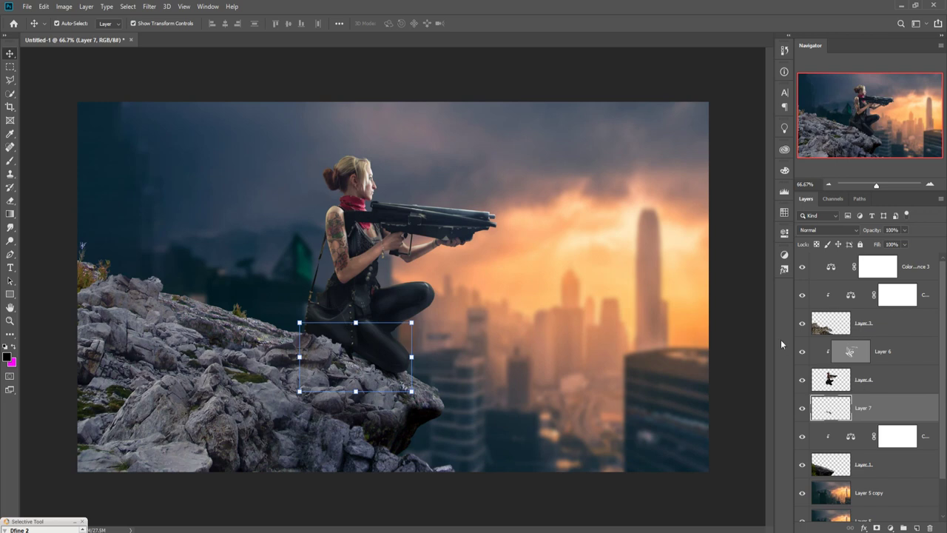
# Step: Copy the dead bush from Twins72_deviantart_dead_bush_1.png into the Untitled-1 composite as a new layer above Color Balance 3
pyautogui.click(929, 273)
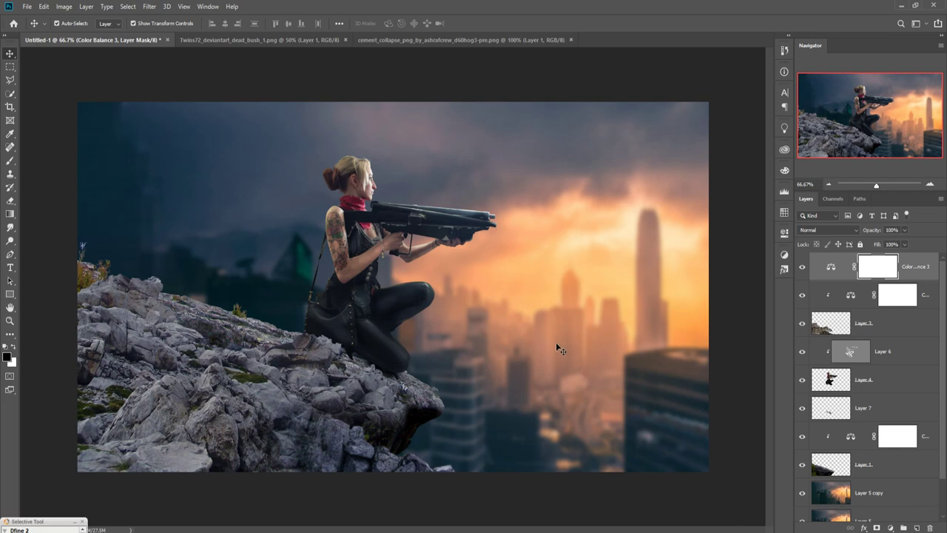
pyautogui.click(256, 40)
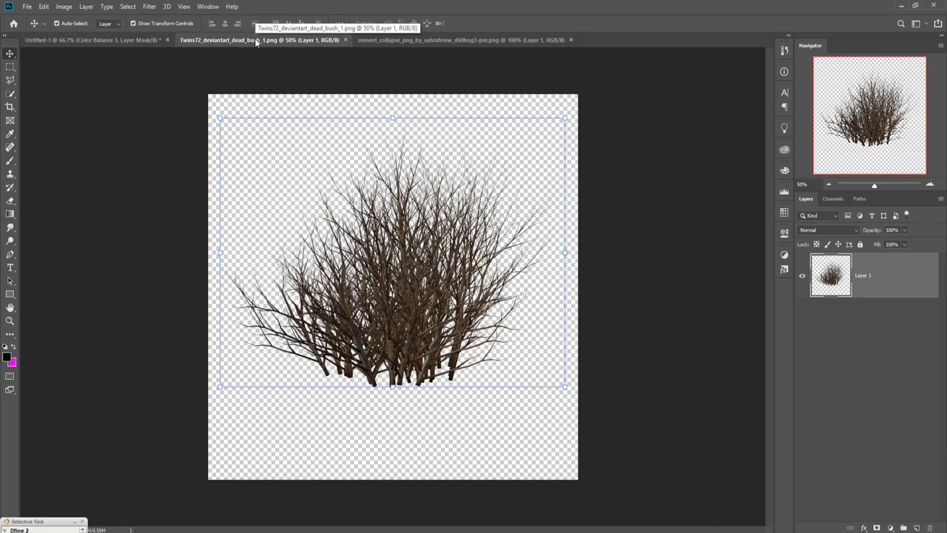
pyautogui.moveTo(256, 42); pyautogui.dragTo(372, 74)
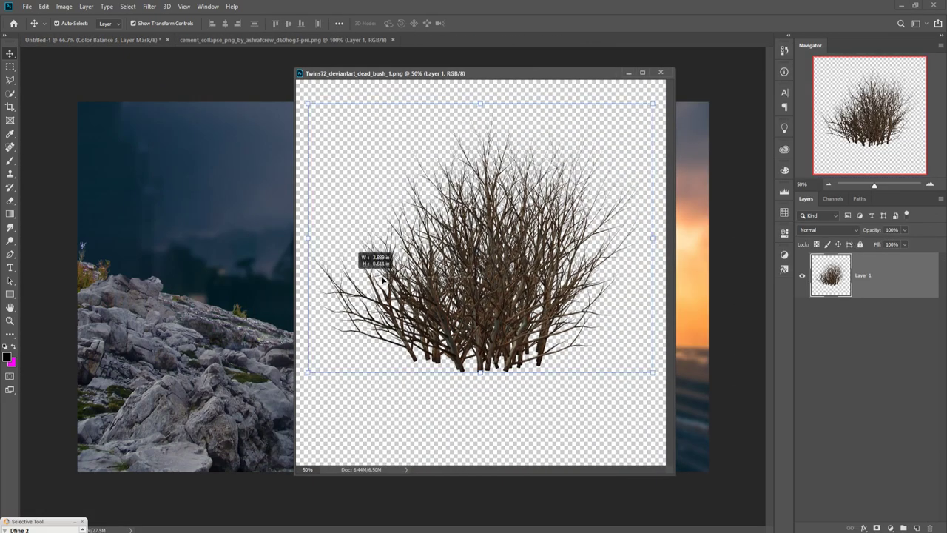
pyautogui.moveTo(487, 269); pyautogui.dragTo(225, 266)
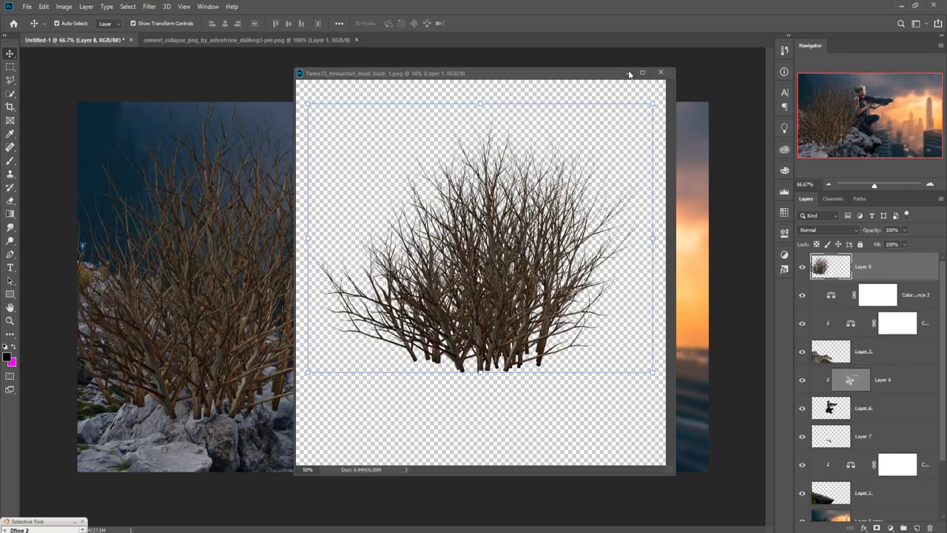
pyautogui.click(629, 74)
# Step: Scale the bush to about 34%, place it on the rocks at the image's left edge, and move its layer below Layer 3
pyautogui.moveTo(430, 62); pyautogui.dragTo(116, 225)
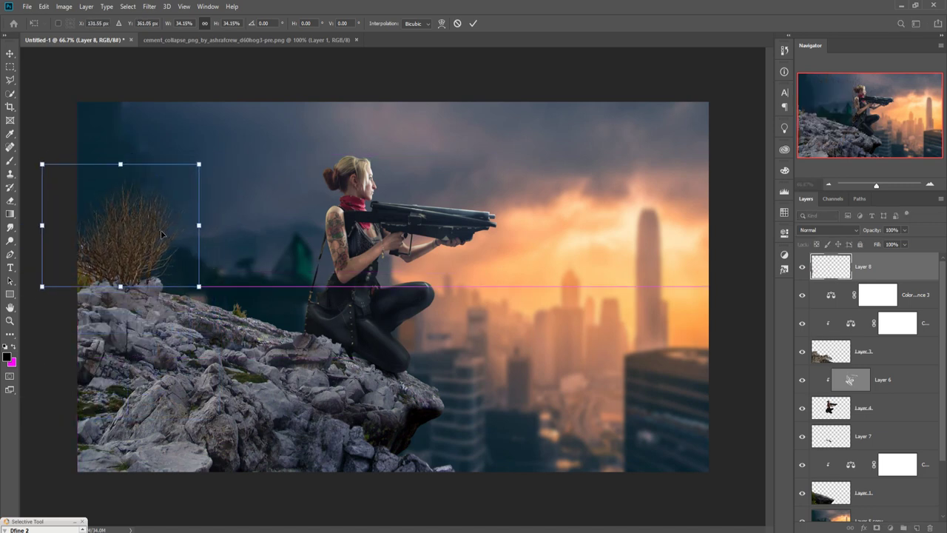
pyautogui.click(473, 23)
pyautogui.moveTo(890, 275); pyautogui.dragTo(921, 365)
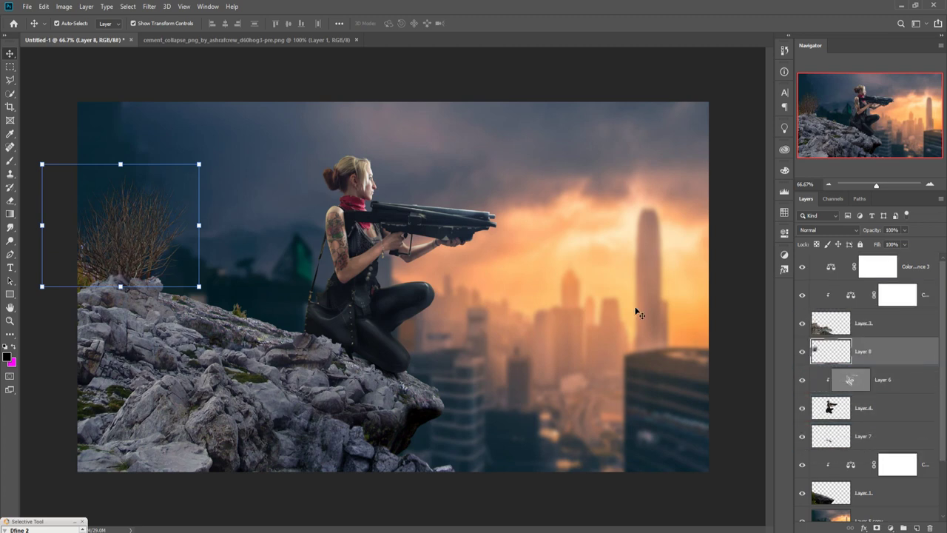
pyautogui.moveTo(148, 246); pyautogui.dragTo(153, 250)
# Step: Duplicate bush Layer 8 as Layer 8 copy, scale the copy to about 82%, and place it on the rock slope behind the woman
pyautogui.rightClick(891, 355)
pyautogui.click(792, 155)
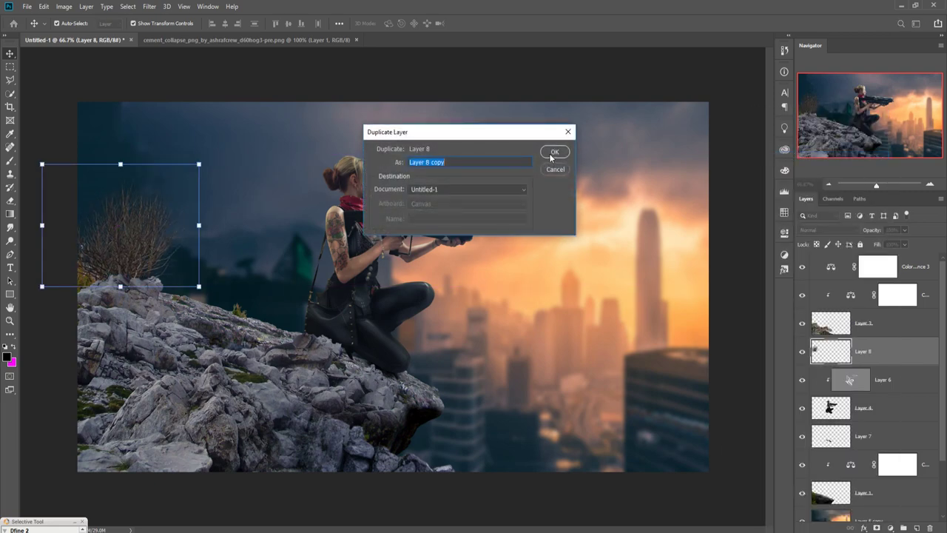
pyautogui.click(554, 152)
pyautogui.moveTo(141, 238); pyautogui.dragTo(233, 309)
pyautogui.hotkey('ctrl', 't')
pyautogui.moveTo(298, 236); pyautogui.dragTo(267, 273)
pyautogui.moveTo(216, 319); pyautogui.dragTo(238, 321)
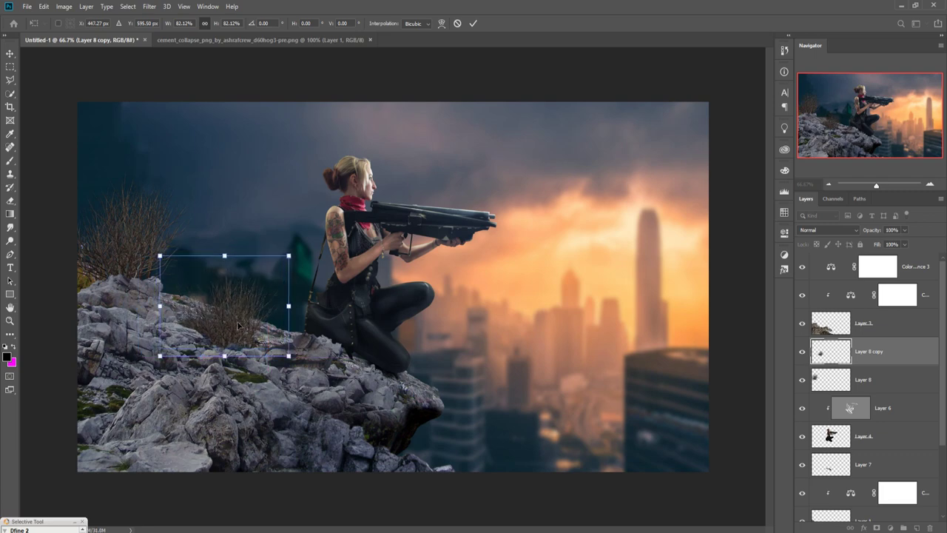
pyautogui.click(473, 23)
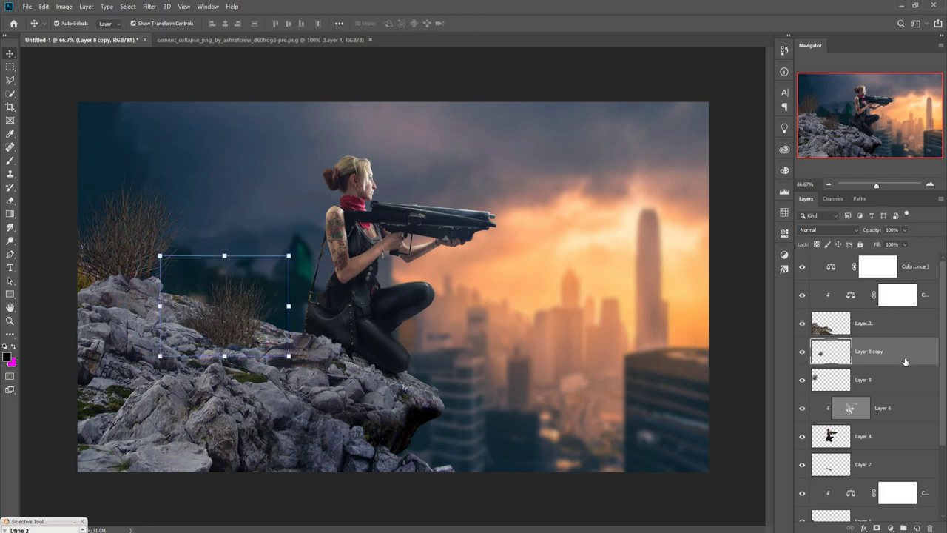
# Step: Duplicate Layer 8 copy as Layer 8 copy 2 and place the smaller, roughly 88% scaled bush under the cliff's overhanging tip
pyautogui.rightClick(907, 352)
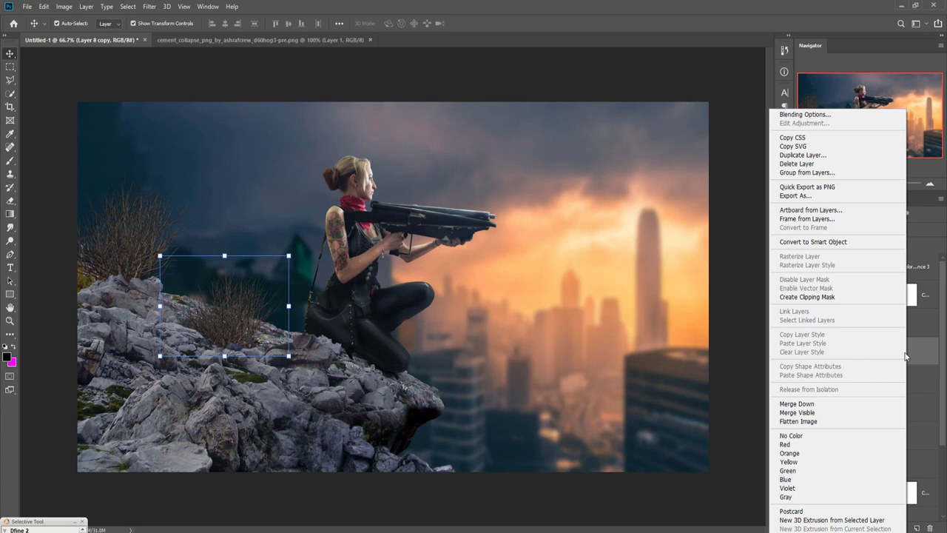
pyautogui.click(816, 157)
pyautogui.click(550, 152)
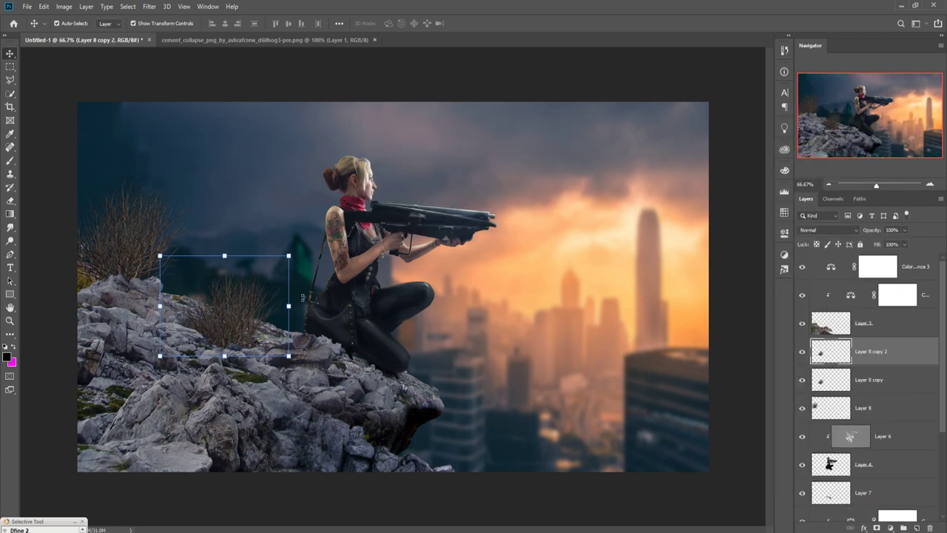
pyautogui.moveTo(296, 314); pyautogui.dragTo(427, 335)
pyautogui.moveTo(399, 379); pyautogui.dragTo(437, 404)
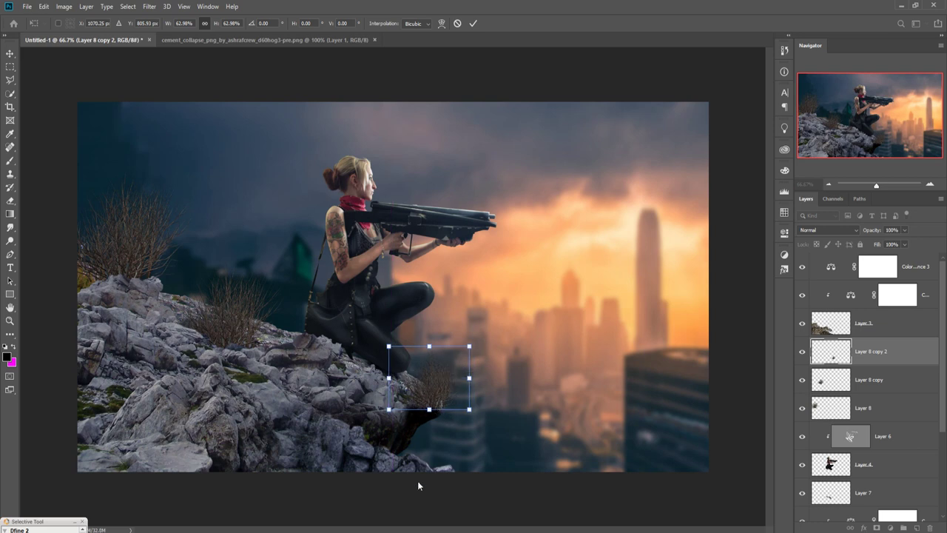
pyautogui.moveTo(436, 403); pyautogui.dragTo(406, 459)
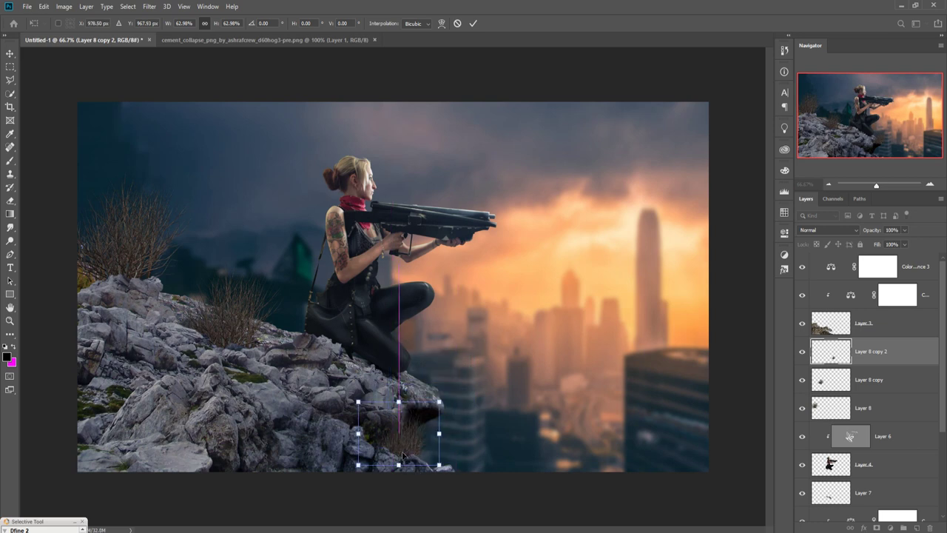
pyautogui.moveTo(446, 407); pyautogui.dragTo(473, 378)
pyautogui.moveTo(441, 444); pyautogui.dragTo(419, 448)
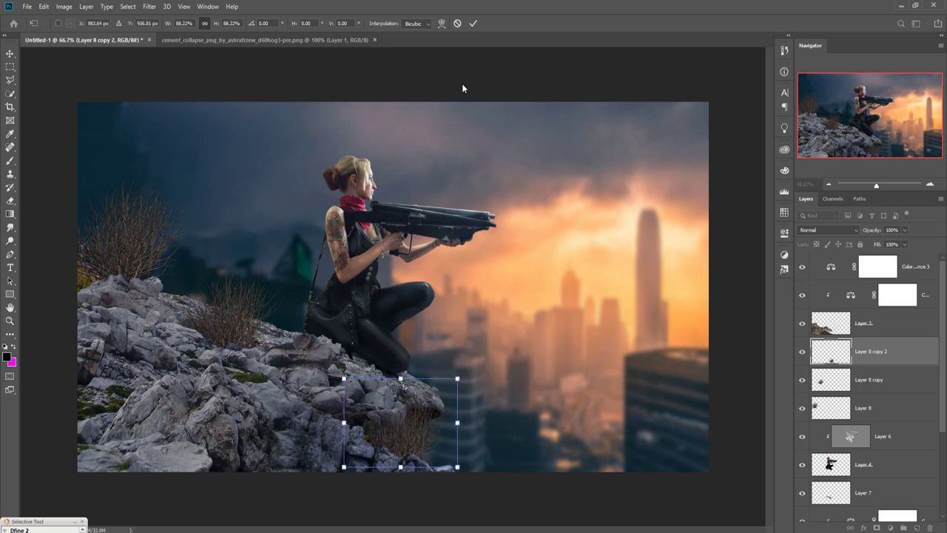
pyautogui.click(472, 23)
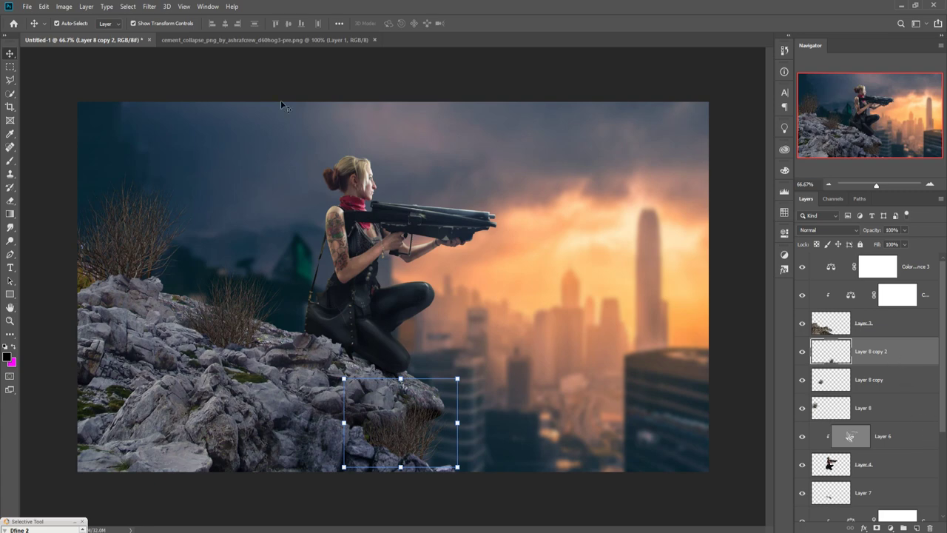
# Step: Copy the flying debris from the cement_collapse PNG into the composite above Layer 8 copy 2 and close the source image
pyautogui.click(258, 41)
pyautogui.moveTo(259, 40); pyautogui.dragTo(499, 90)
pyautogui.moveTo(706, 323); pyautogui.dragTo(388, 443)
pyautogui.moveTo(921, 91); pyautogui.dragTo(735, 123)
pyautogui.click(764, 122)
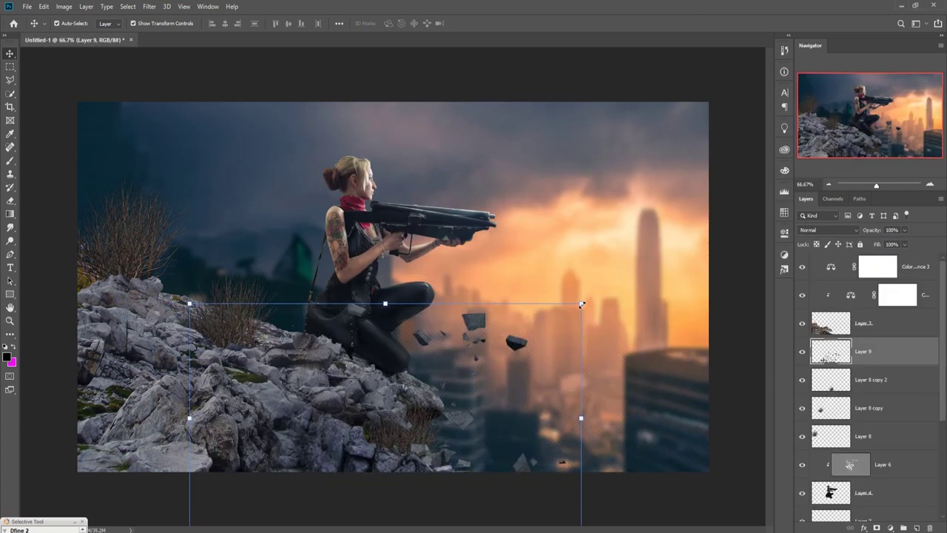
# Step: Scale the debris layer to about 116% and place it in the air to the right of the cliff, before the lower skyline
pyautogui.moveTo(588, 308); pyautogui.dragTo(645, 266)
pyautogui.moveTo(591, 341); pyautogui.dragTo(642, 395)
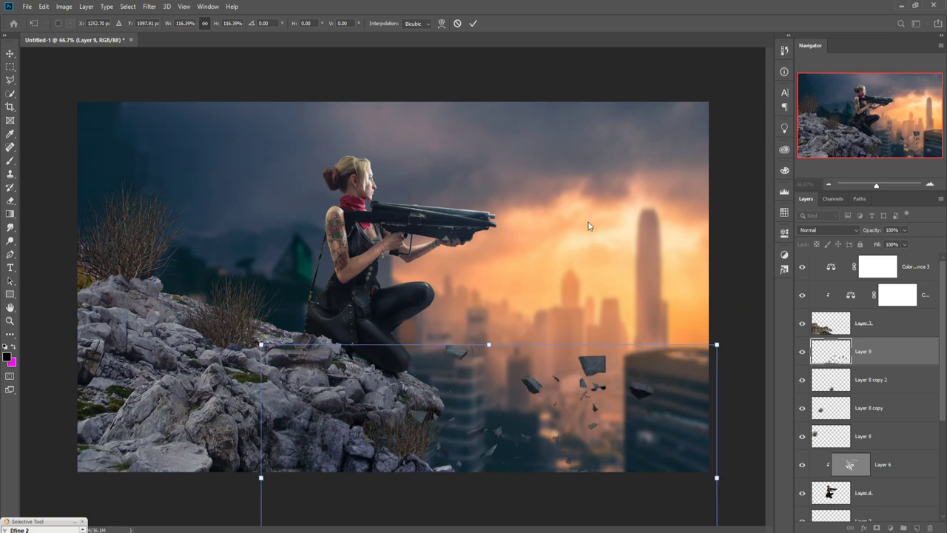
pyautogui.click(473, 23)
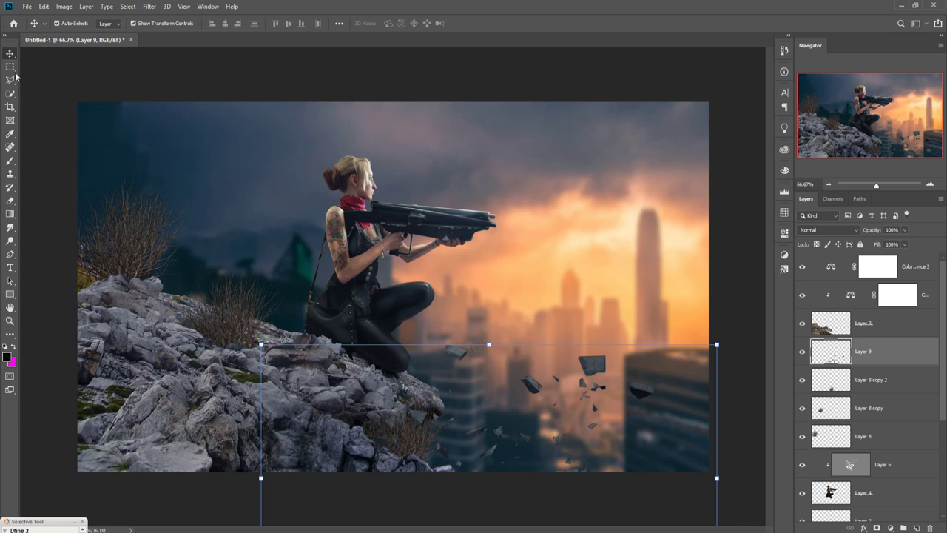
# Step: Create a new empty layer directly above the woman's clipped dodge-and-burn layer, Layer 6
pyautogui.click(926, 265)
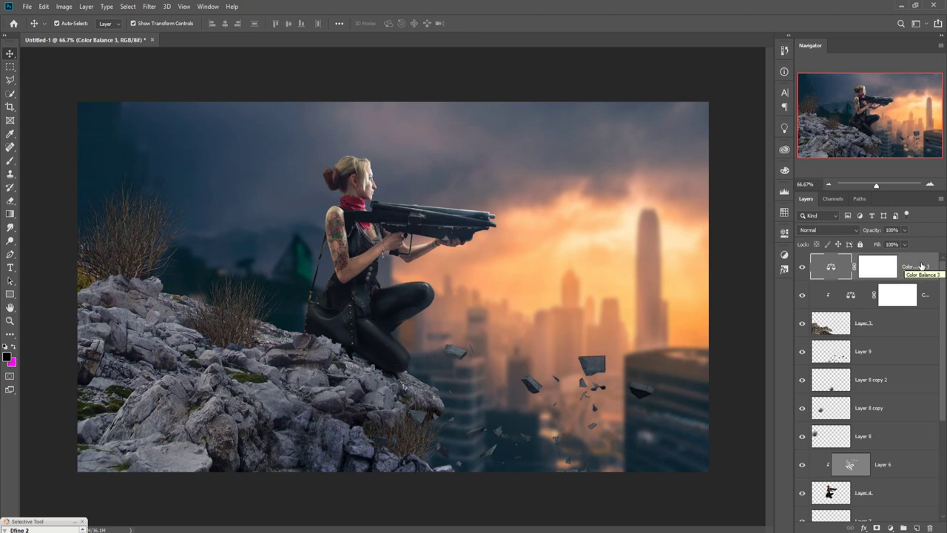
pyautogui.scroll(-2, 910, 342)
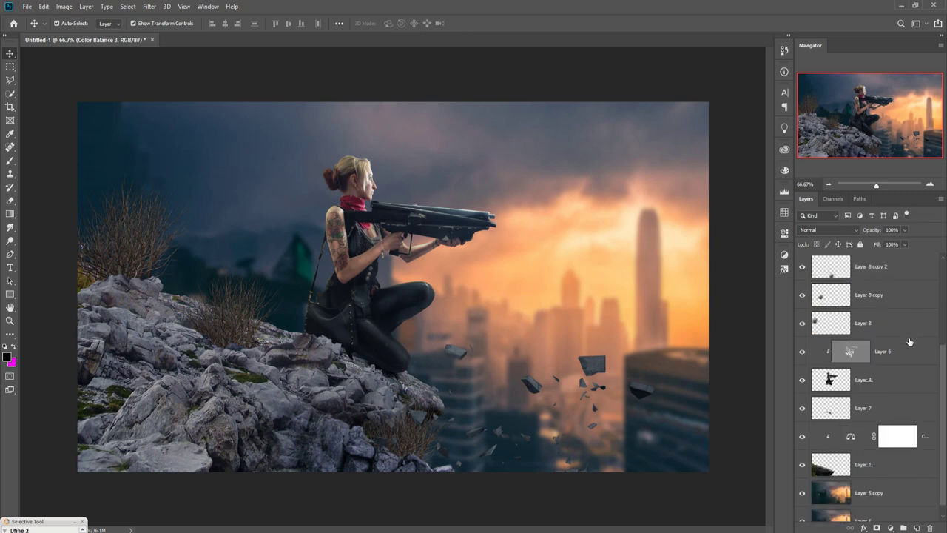
pyautogui.scroll(-1, 909, 342)
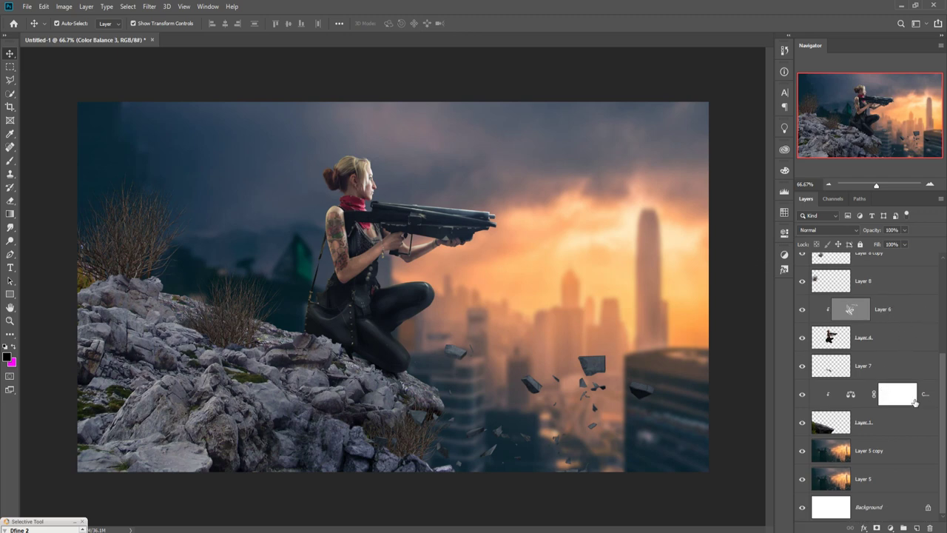
pyautogui.click(908, 305)
pyautogui.click(916, 528)
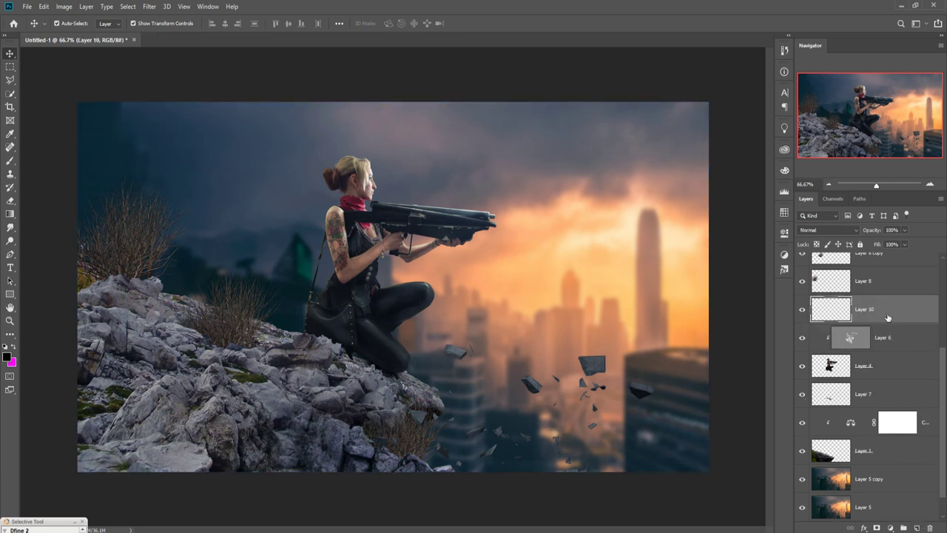
# Step: Choose the Brush tool and sample the pale orange #ffdeaa from the bright sunset sky as the foreground color
pyautogui.click(9, 160)
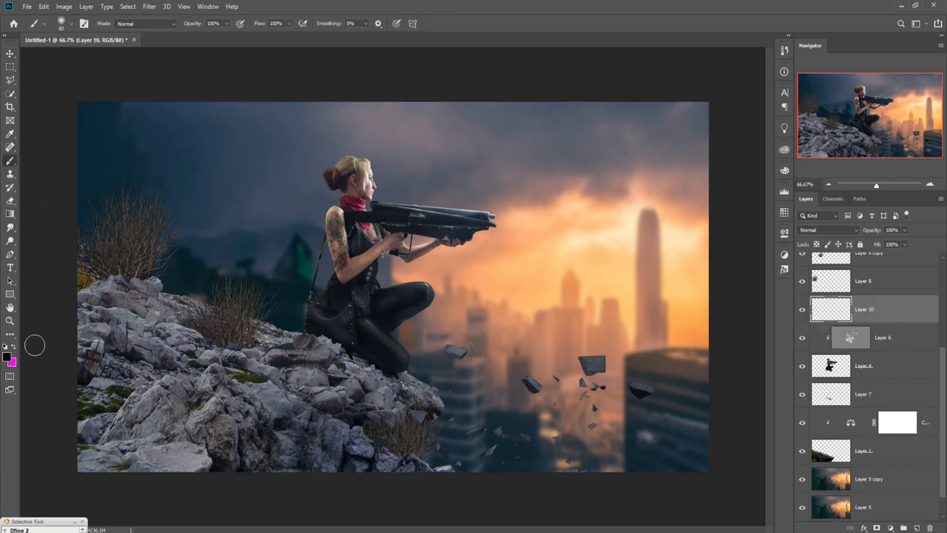
pyautogui.click(7, 357)
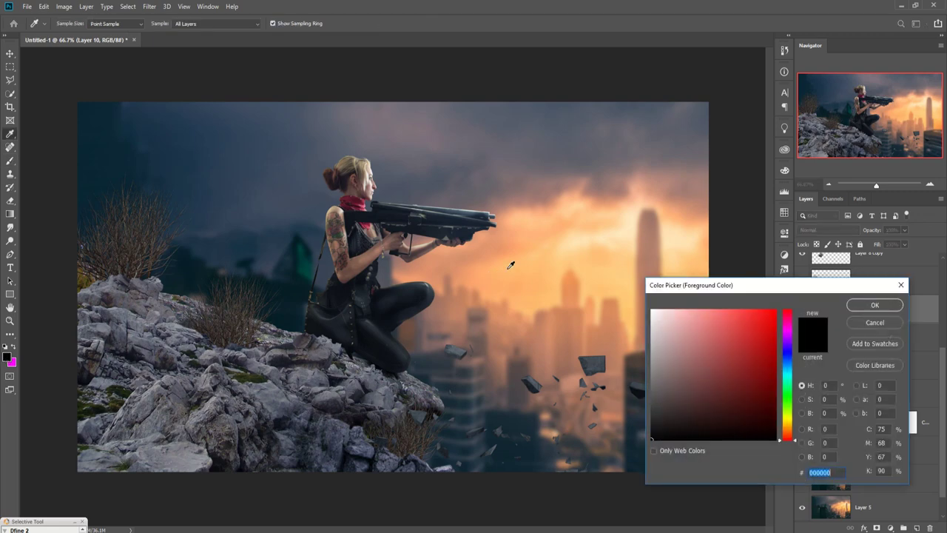
pyautogui.click(581, 245)
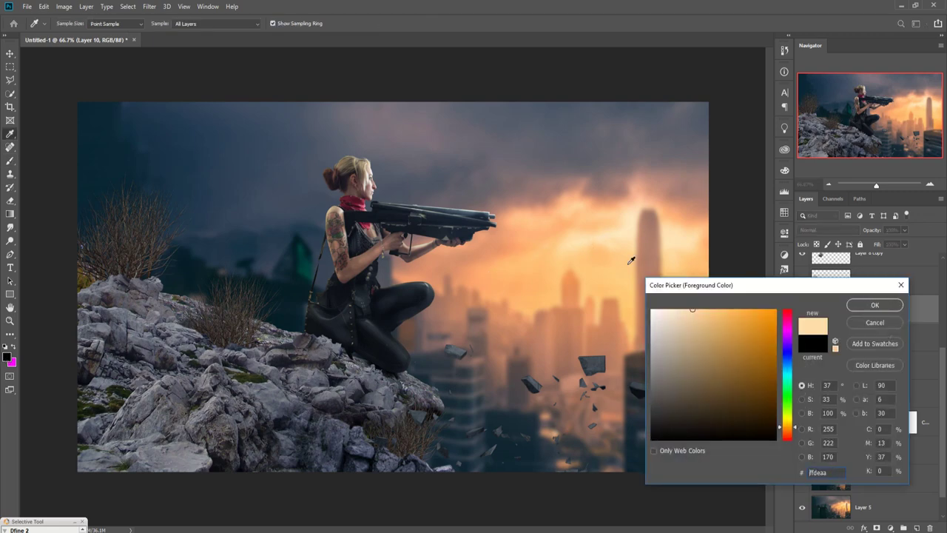
pyautogui.click(875, 305)
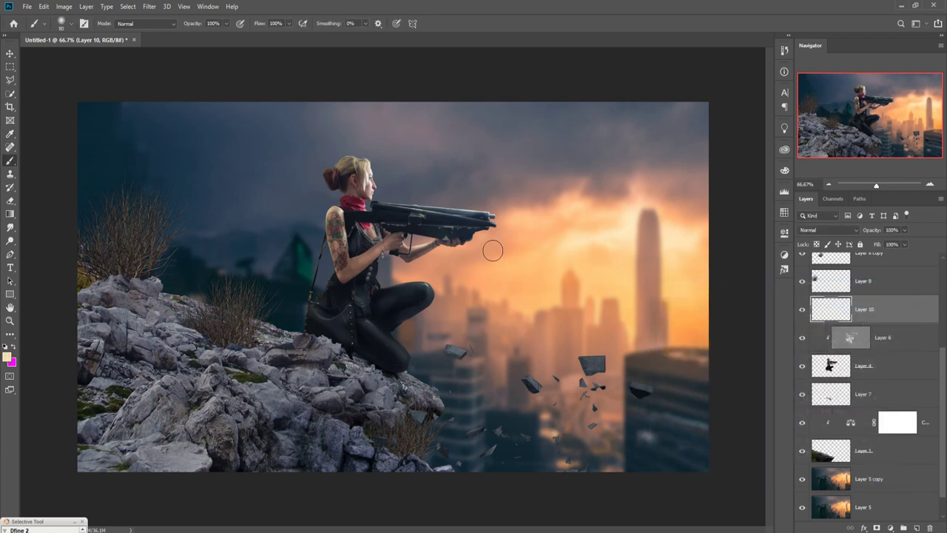
# Step: Clip Layer 10 to the woman's layer and paint a soft glow on the gun's muzzle with a 500 px brush
pyautogui.hotkey('ctrl', 'alt', 'g')
pyautogui.press(']')
pyautogui.press(']')
pyautogui.press(']')
pyautogui.press(']')
pyautogui.moveTo(492, 247); pyautogui.dragTo(440, 185)
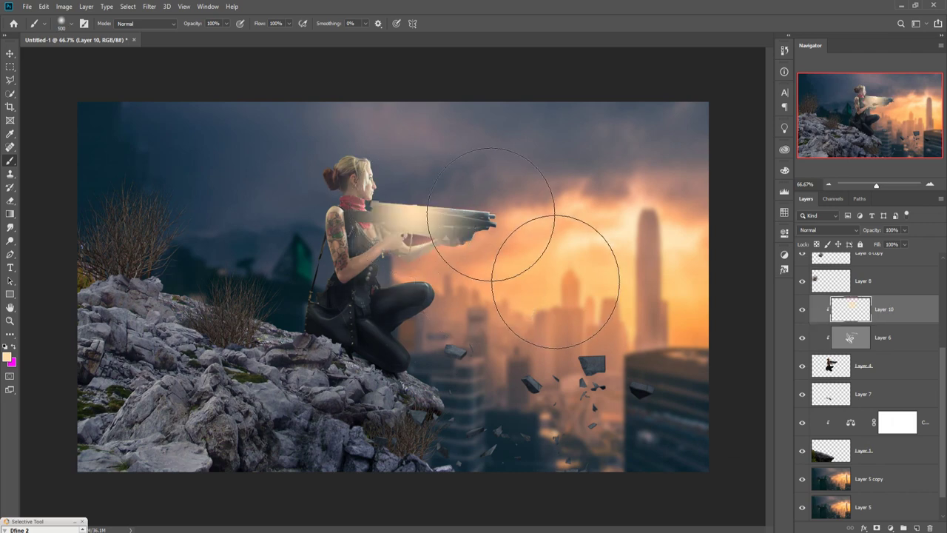
pyautogui.hotkey('ctrl', 'z')
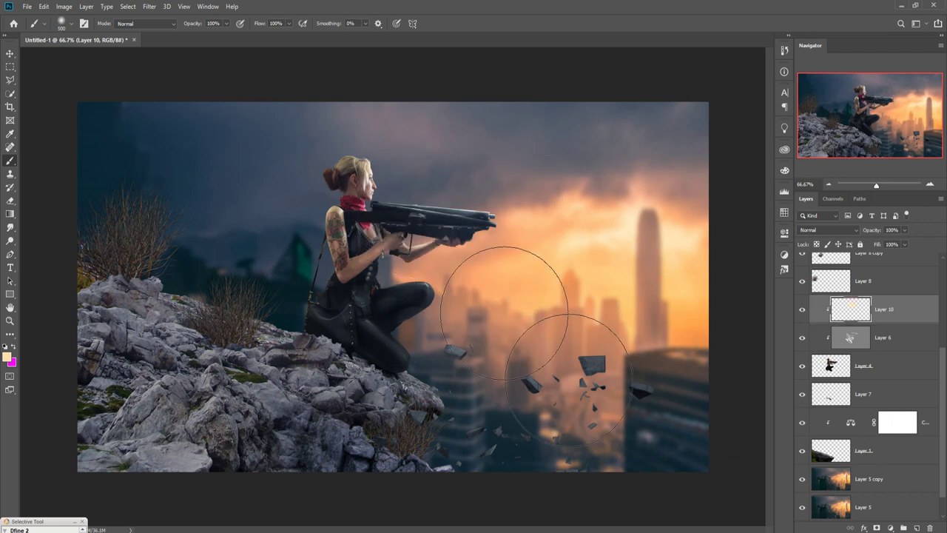
pyautogui.moveTo(562, 222); pyautogui.dragTo(521, 214)
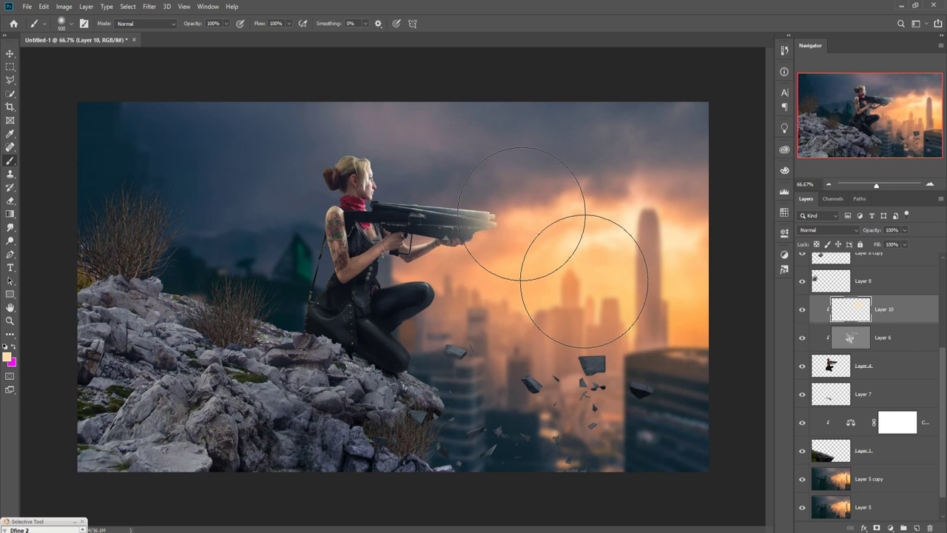
# Step: Enlarge the painted glow to about 128% so it reaches the woman, and set Layer 10's blend mode to Overlay
pyautogui.press('v')
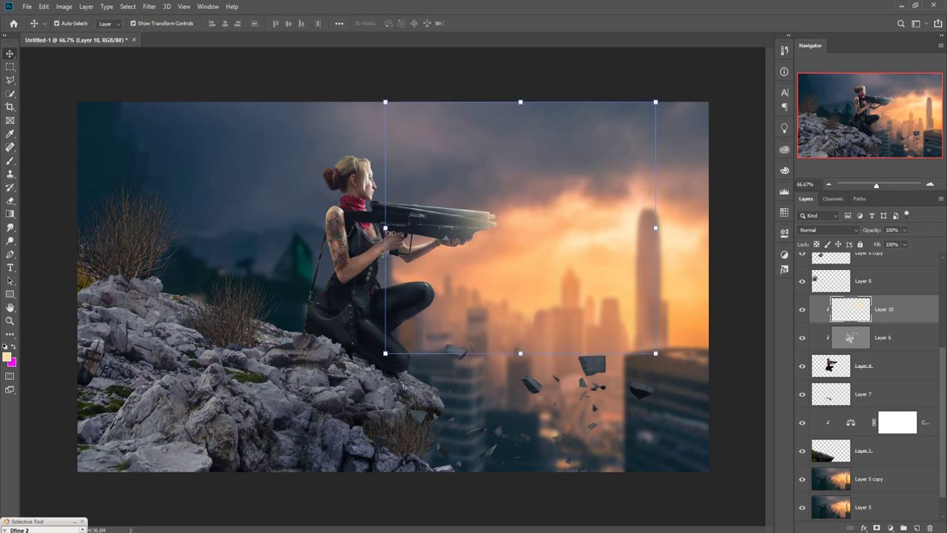
pyautogui.moveTo(385, 228); pyautogui.dragTo(310, 227)
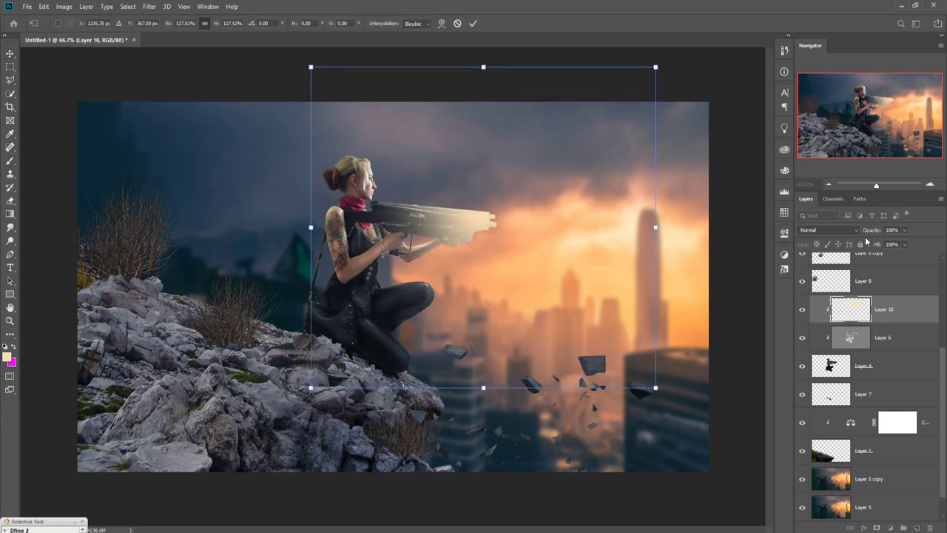
pyautogui.click(836, 230)
pyautogui.click(812, 360)
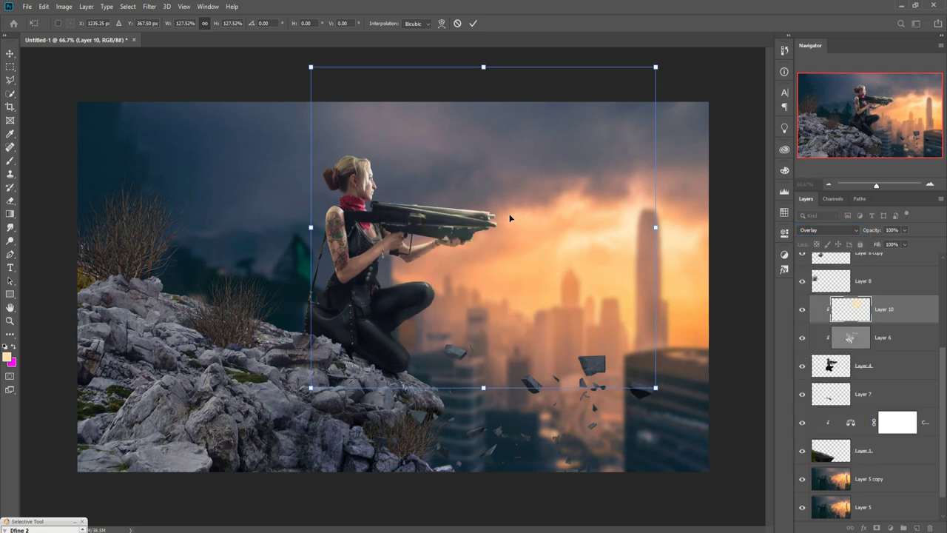
# Step: Enlarge the Overlay glow on Layer 10 to about 151% and place it around the gun's muzzle and the woman
pyautogui.moveTo(510, 218); pyautogui.dragTo(480, 204)
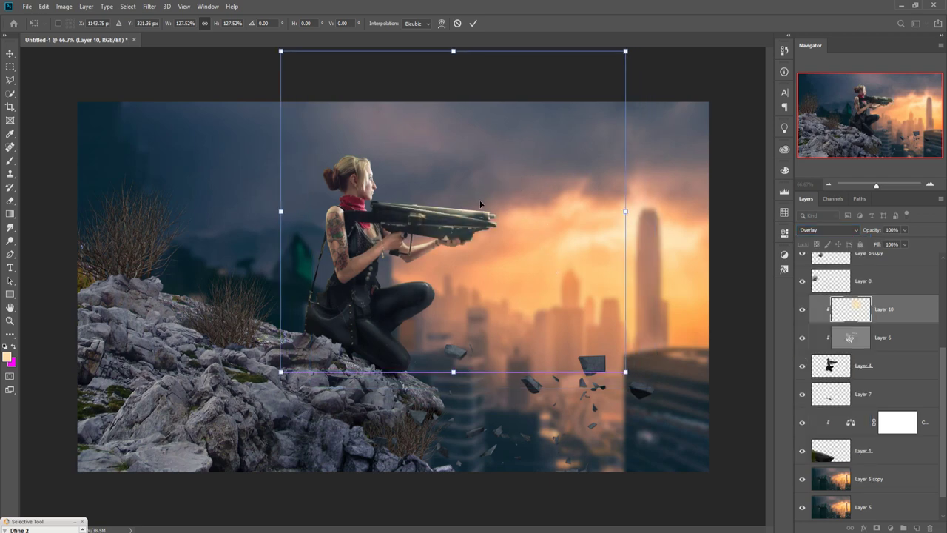
pyautogui.moveTo(626, 375); pyautogui.dragTo(708, 411)
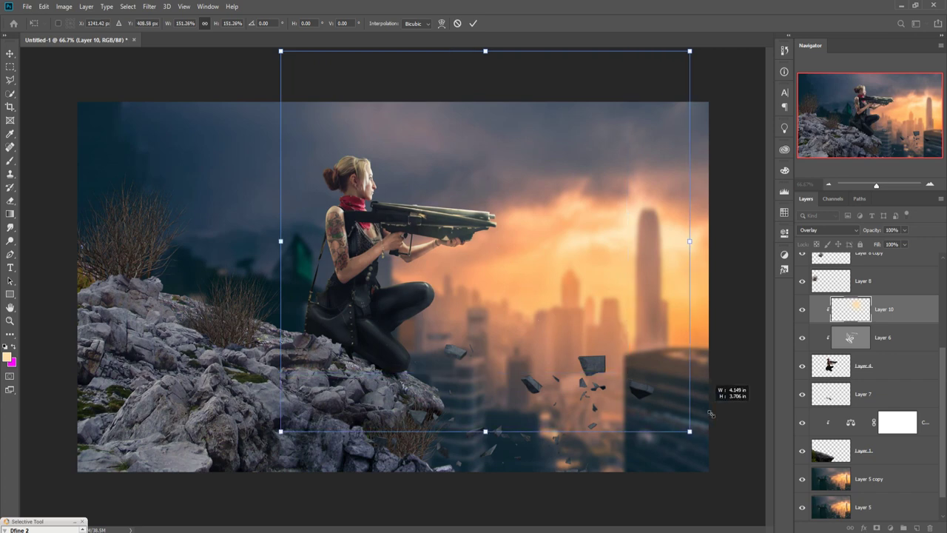
pyautogui.moveTo(461, 221); pyautogui.dragTo(480, 235)
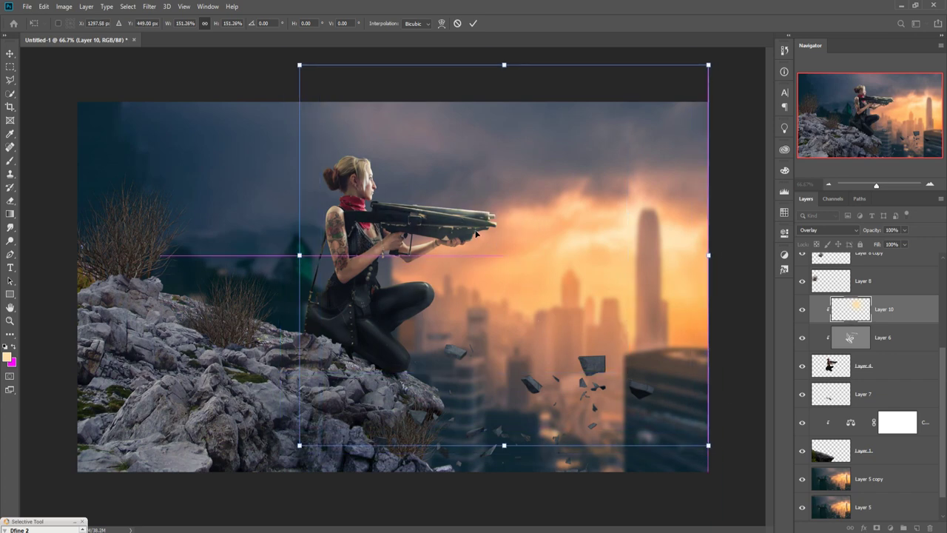
pyautogui.click(470, 25)
# Step: Move Layer 10 out of the clipping group to directly beneath the woman's layer, above Layer 7
pyautogui.moveTo(915, 321); pyautogui.dragTo(917, 390)
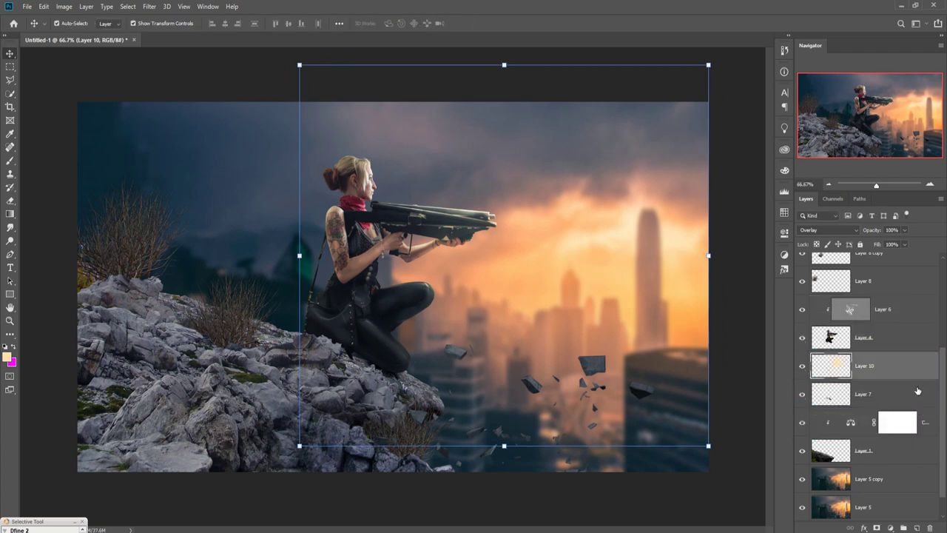
pyautogui.rightClick(891, 366)
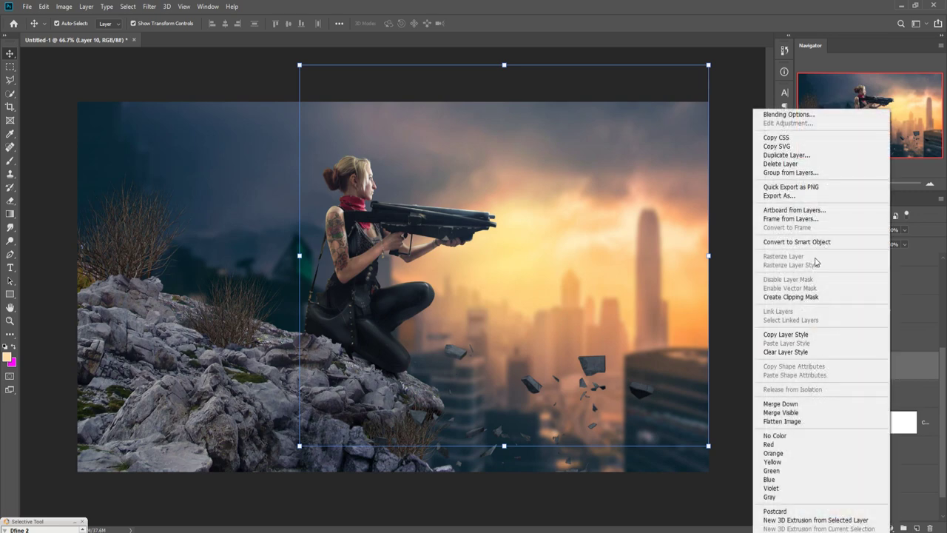
pyautogui.click(514, 8)
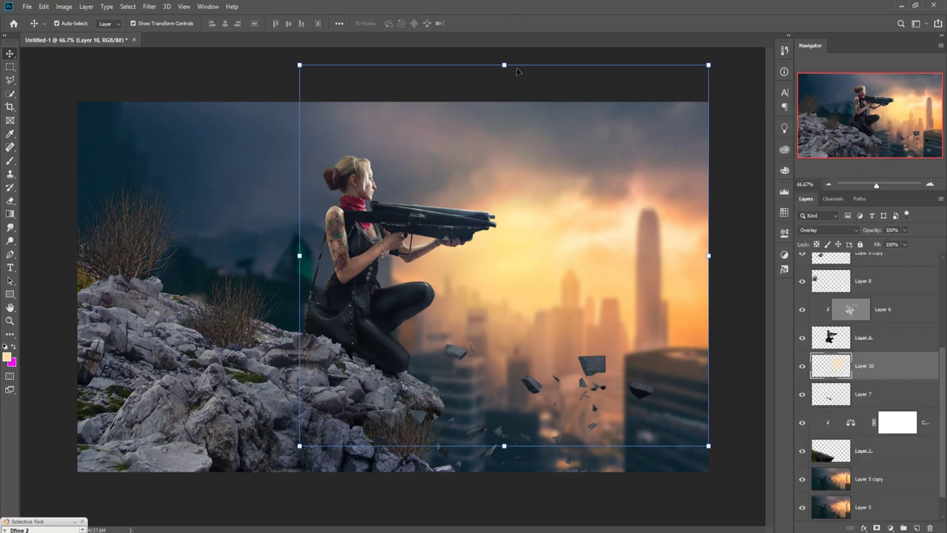
# Step: Reshape the glow behind the woman to about 124% width and 70.5% height, centered vertically on the canvas
pyautogui.moveTo(508, 71); pyautogui.dragTo(509, 183)
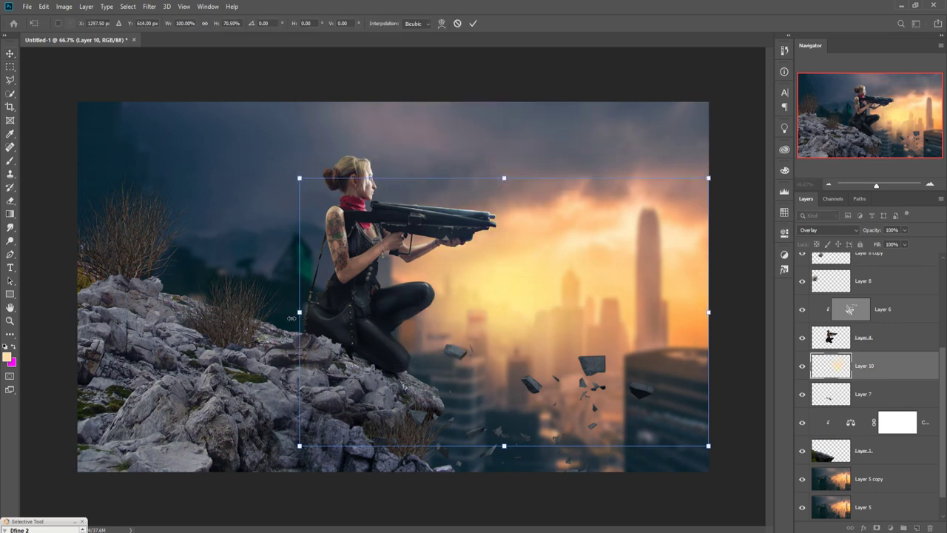
pyautogui.moveTo(292, 317); pyautogui.dragTo(200, 314)
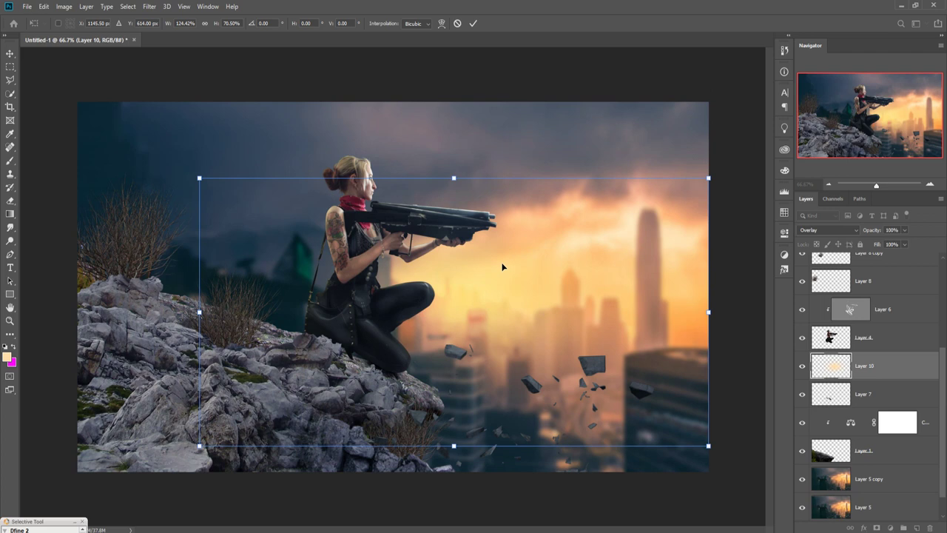
pyautogui.moveTo(502, 266); pyautogui.dragTo(506, 239)
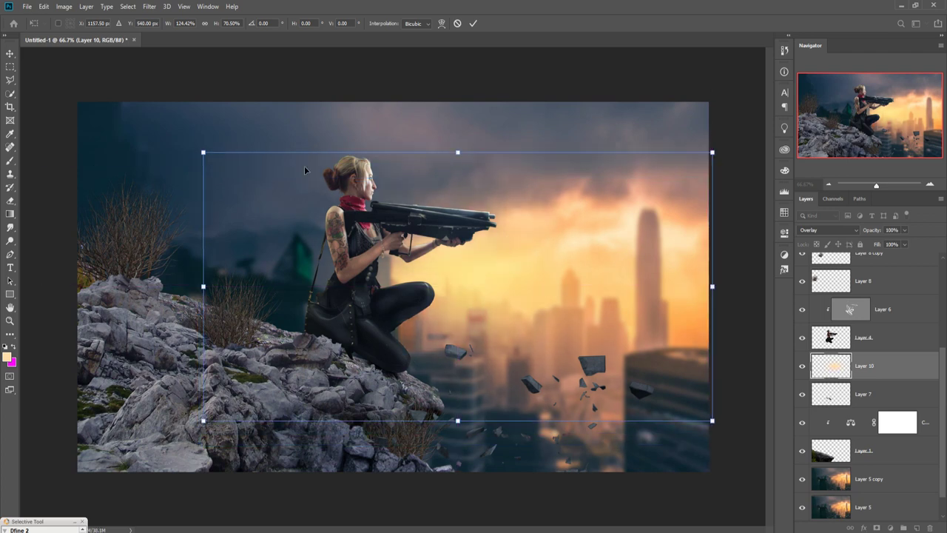
pyautogui.click(9, 54)
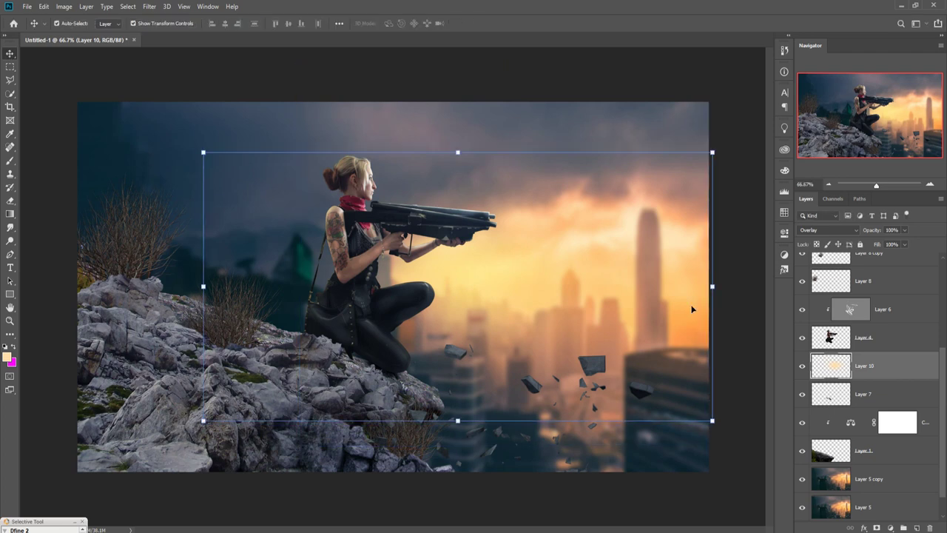
# Step: Stamp all visible layers into a new merged layer above the topmost adjustment, Color Balance 3
pyautogui.click(910, 283)
pyautogui.scroll(5, 910, 283)
pyautogui.click(909, 274)
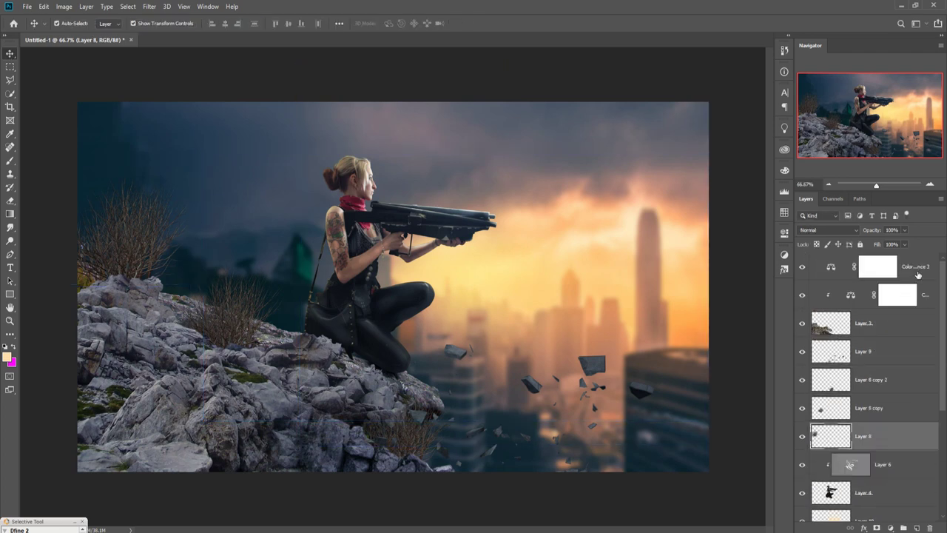
pyautogui.hotkey('ctrl', '2')
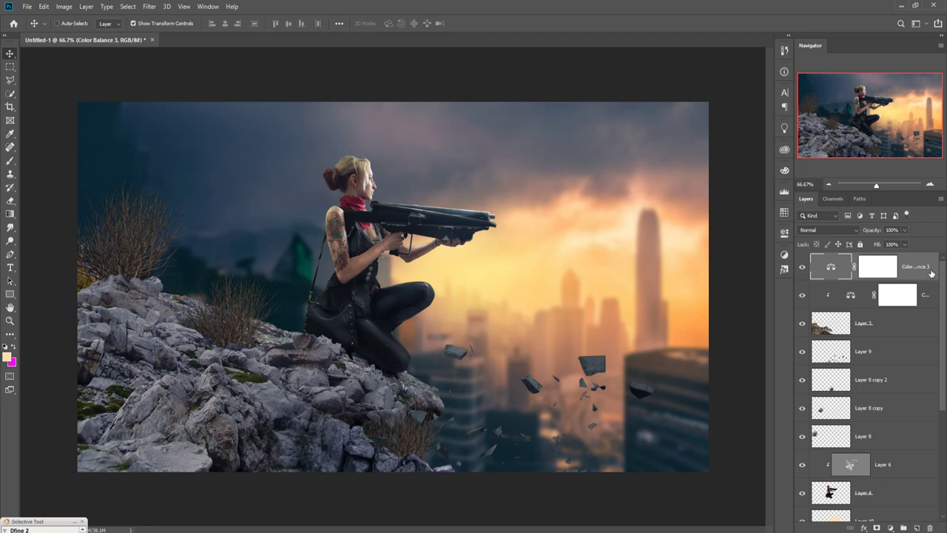
pyautogui.hotkey('ctrl', 'shift', 'alt', 'e')
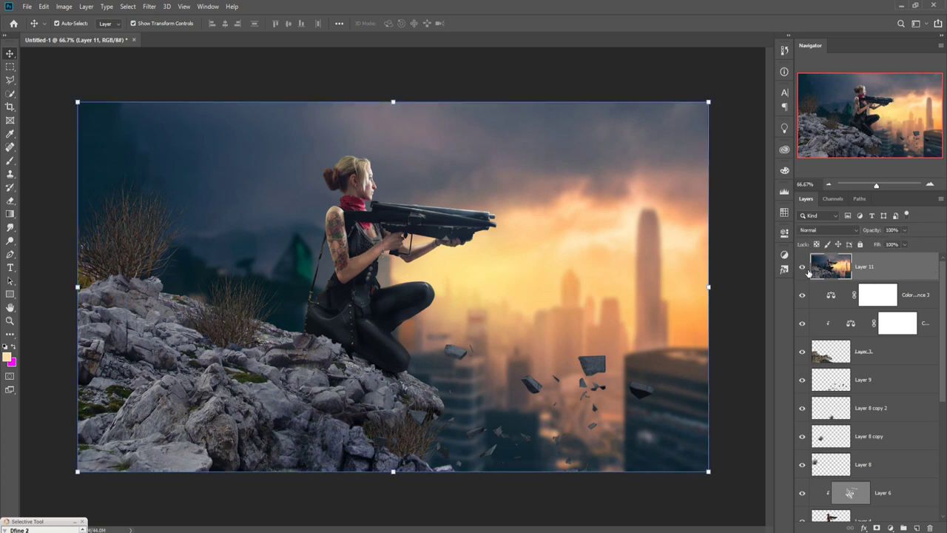
# Step: Group every layer from Color Balance 3 down to Layer 5, leaving out the Background and the merged layer
pyautogui.click(928, 297)
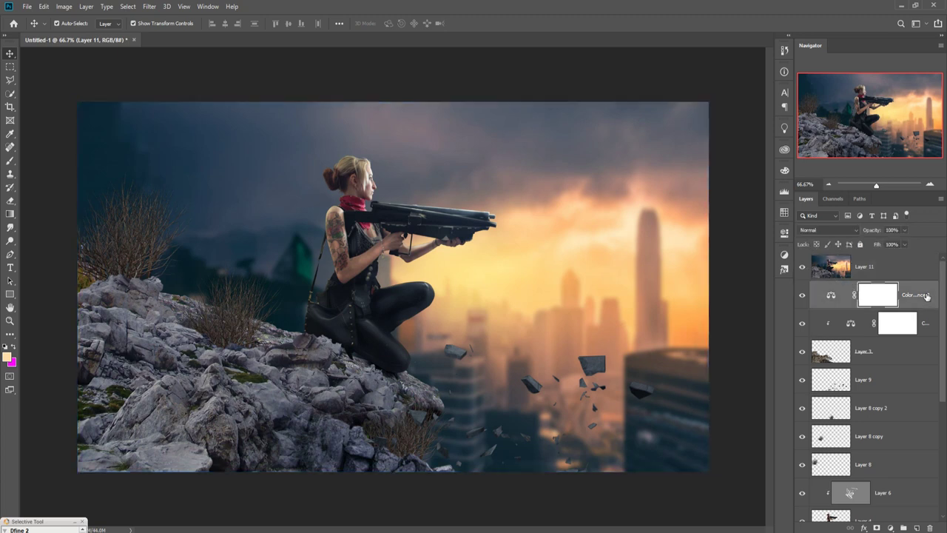
pyautogui.moveTo(944, 297); pyautogui.dragTo(945, 408)
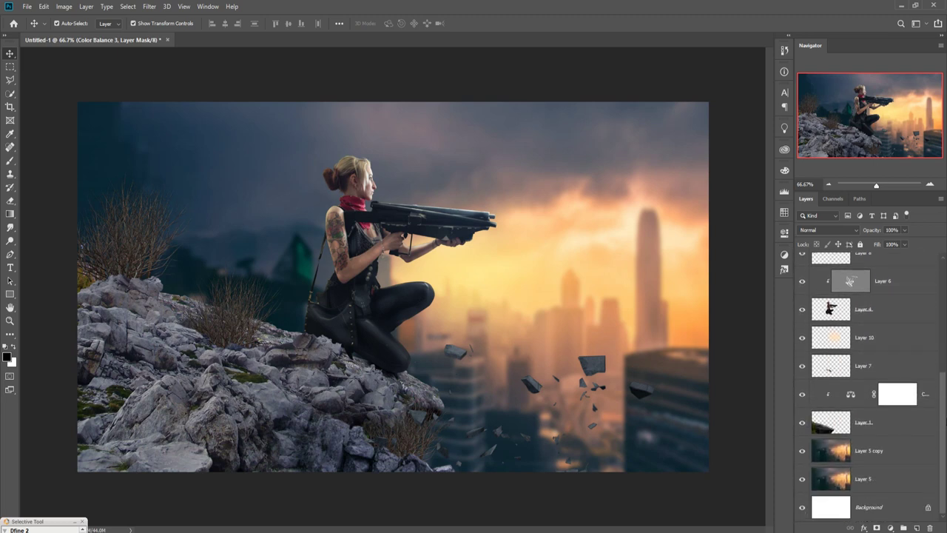
pyautogui.keyDown('shift'); pyautogui.click(892, 512); pyautogui.keyUp('shift')
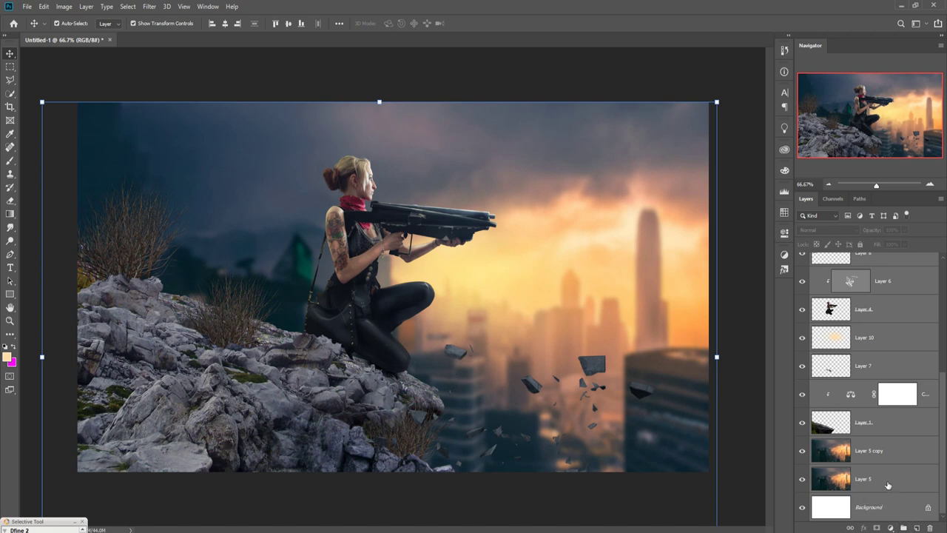
pyautogui.keyDown('ctrl'); pyautogui.click(887, 509); pyautogui.keyUp('ctrl')
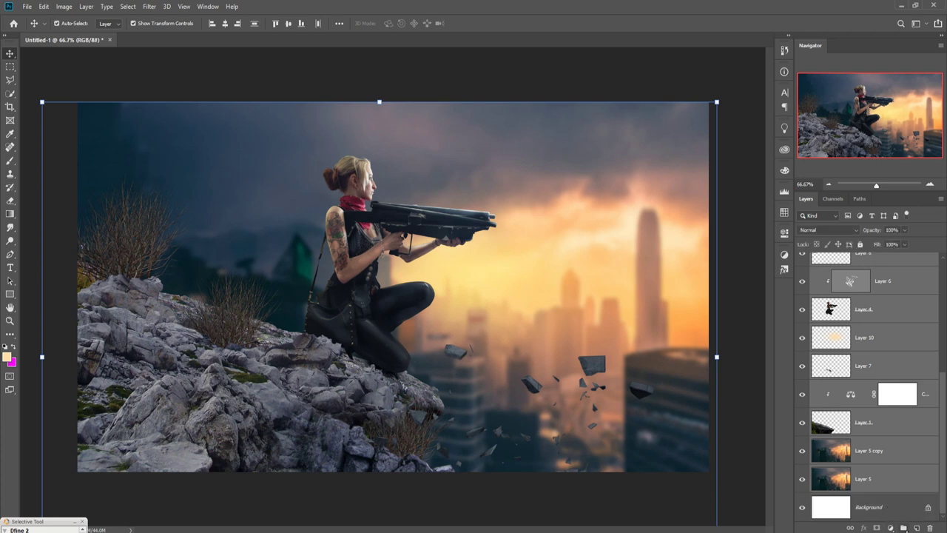
pyautogui.click(903, 527)
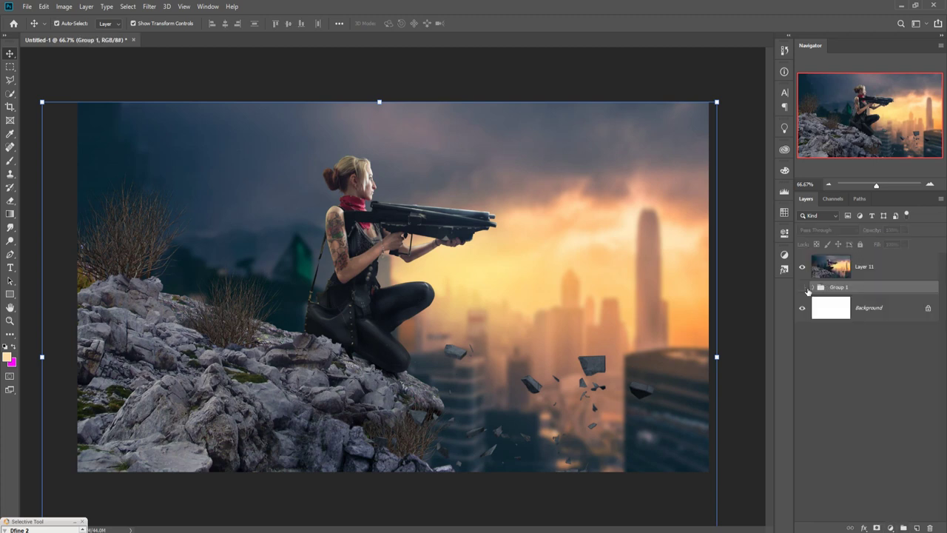
# Step: Compare the merged Layer 11 with the group by toggling their visibility, and duplicate Layer 11
pyautogui.click(802, 268)
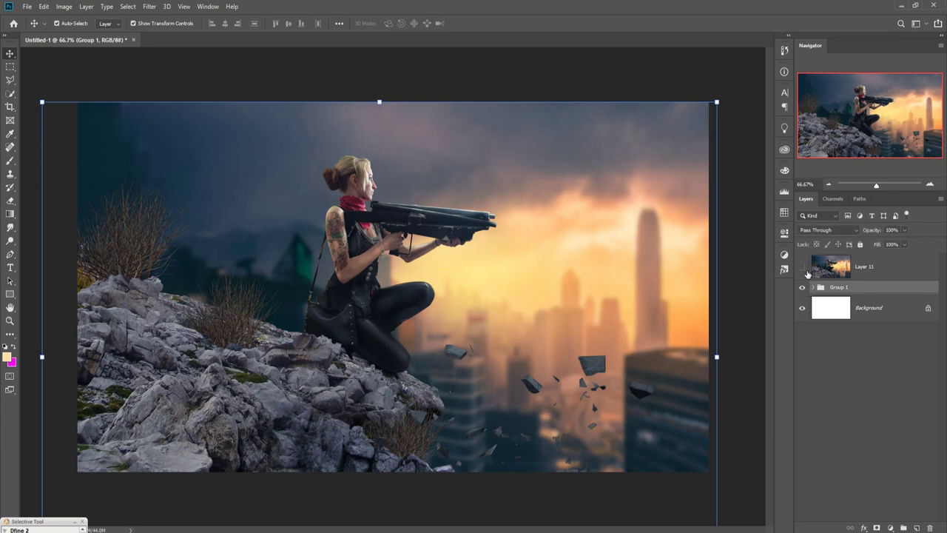
pyautogui.click(802, 287)
pyautogui.click(802, 287)
pyautogui.click(828, 271)
pyautogui.rightClick(878, 267)
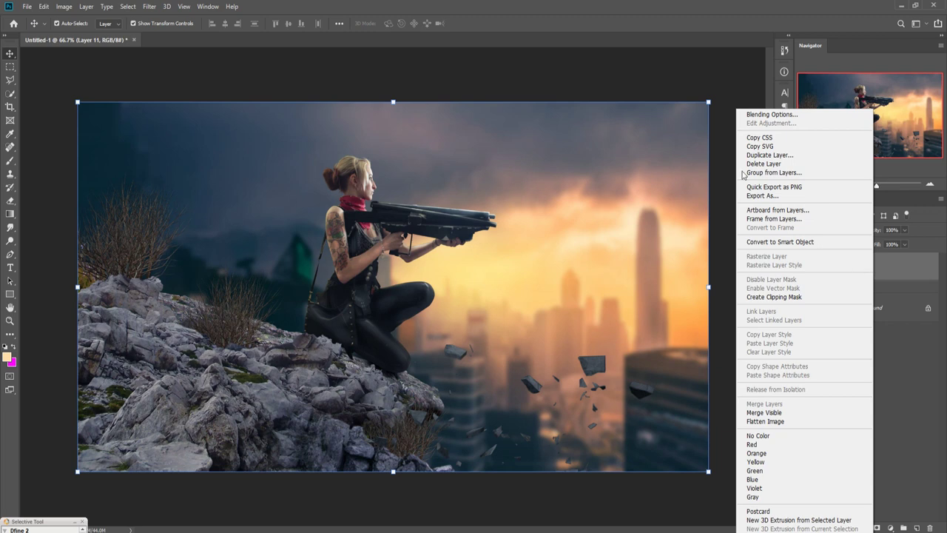
pyautogui.click(769, 155)
pyautogui.click(554, 152)
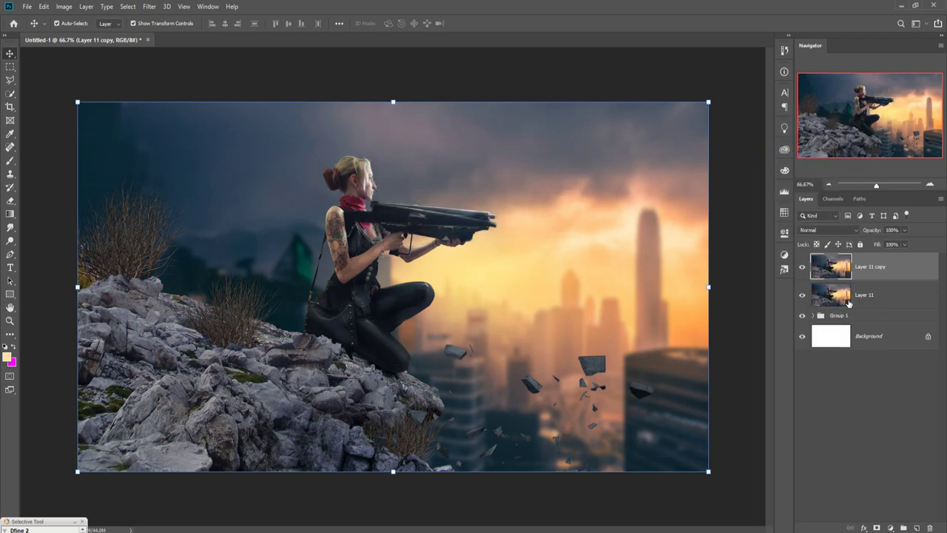
# Step: Open the Layer 11 copy in Camera Raw, add a dark post-crop vignette of about -23, and set sharpening to 34
pyautogui.click(147, 6)
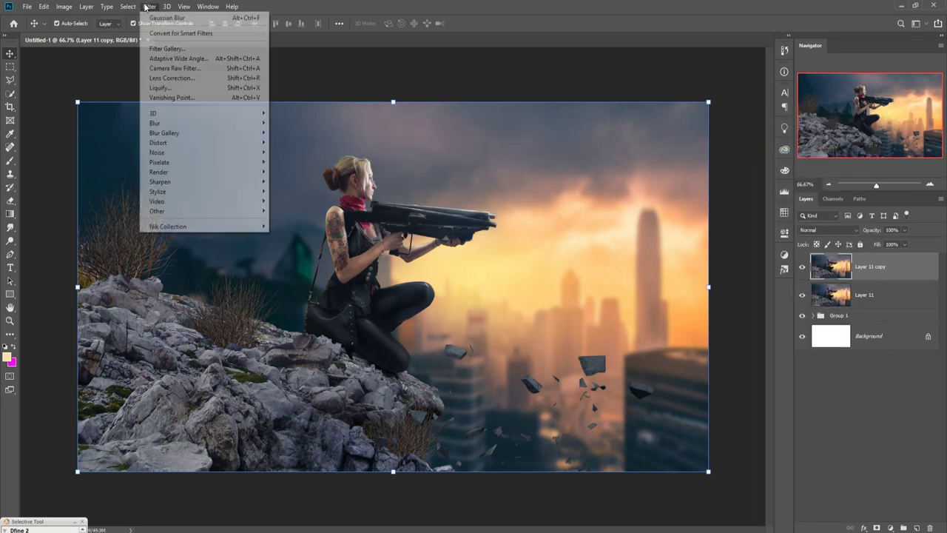
pyautogui.click(174, 68)
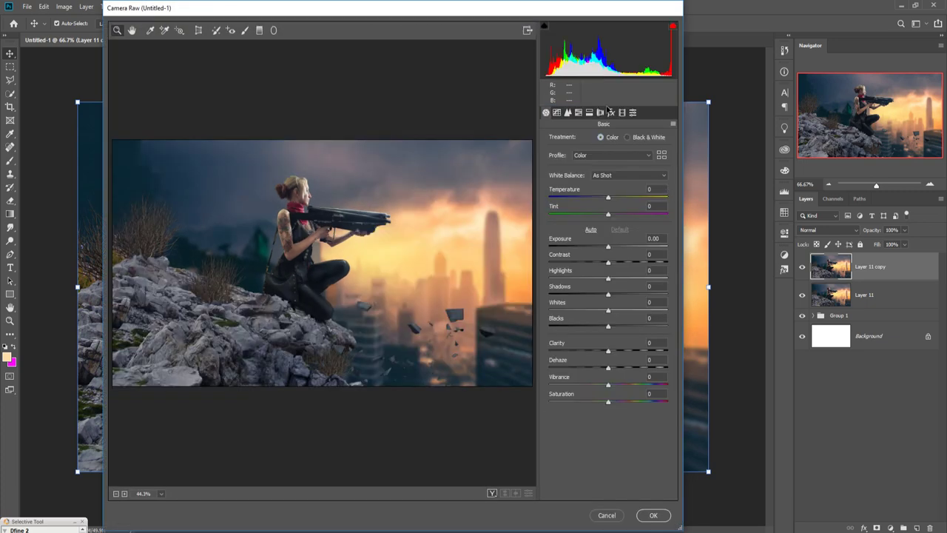
pyautogui.click(610, 111)
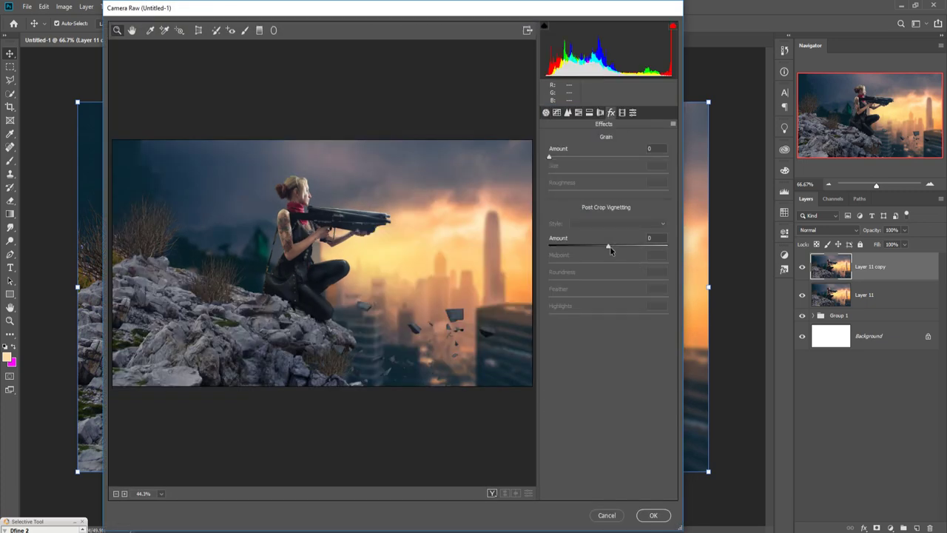
pyautogui.moveTo(608, 246); pyautogui.dragTo(596, 253)
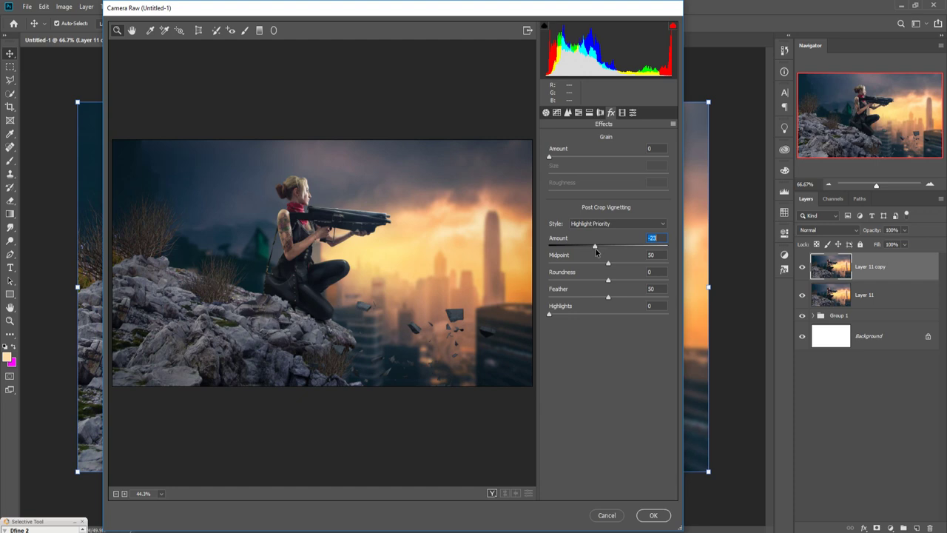
pyautogui.moveTo(595, 252); pyautogui.dragTo(592, 252)
pyautogui.click(567, 112)
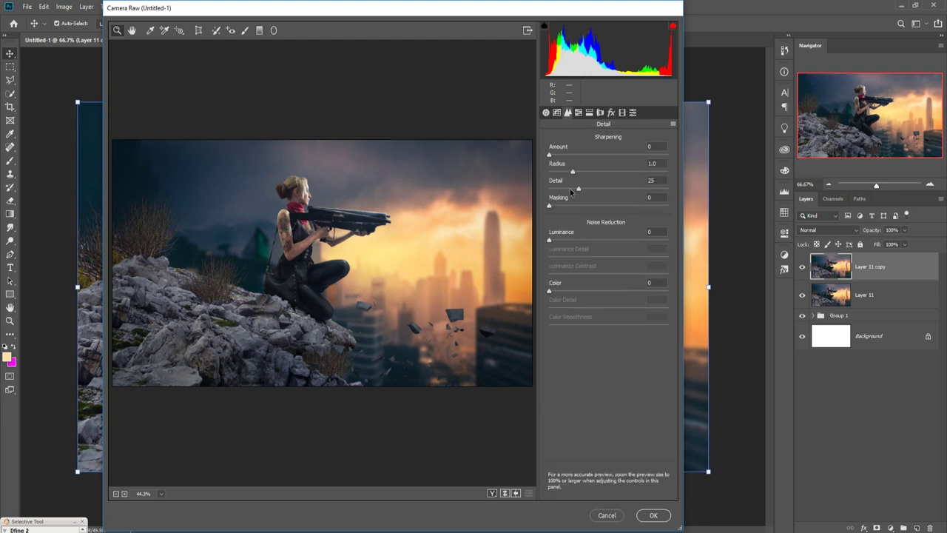
pyautogui.moveTo(550, 157); pyautogui.dragTo(574, 162)
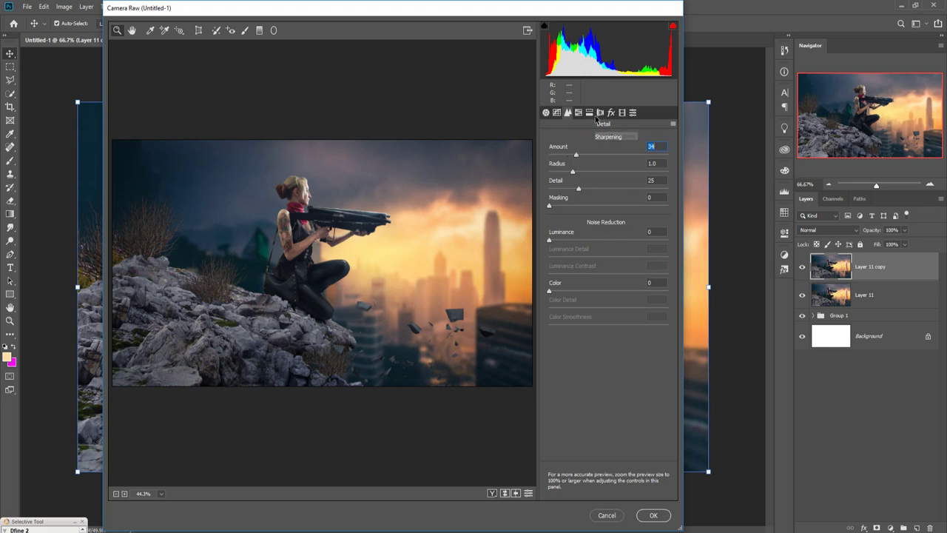
# Step: Split-tone the image with highlights at hue 39 and saturation 20, and shadows at hue 198 and saturation 24
pyautogui.click(589, 113)
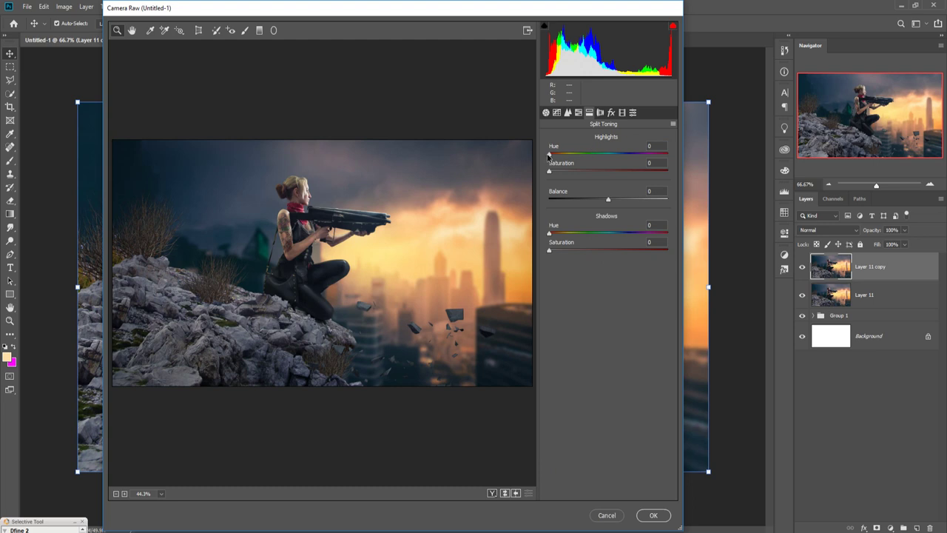
pyautogui.moveTo(550, 155)
pyautogui.mouseDown()
pyautogui.moveTo(571, 154)
pyautogui.moveTo(554, 173)
pyautogui.moveTo(573, 175)
pyautogui.moveTo(562, 158)
pyautogui.mouseUp()
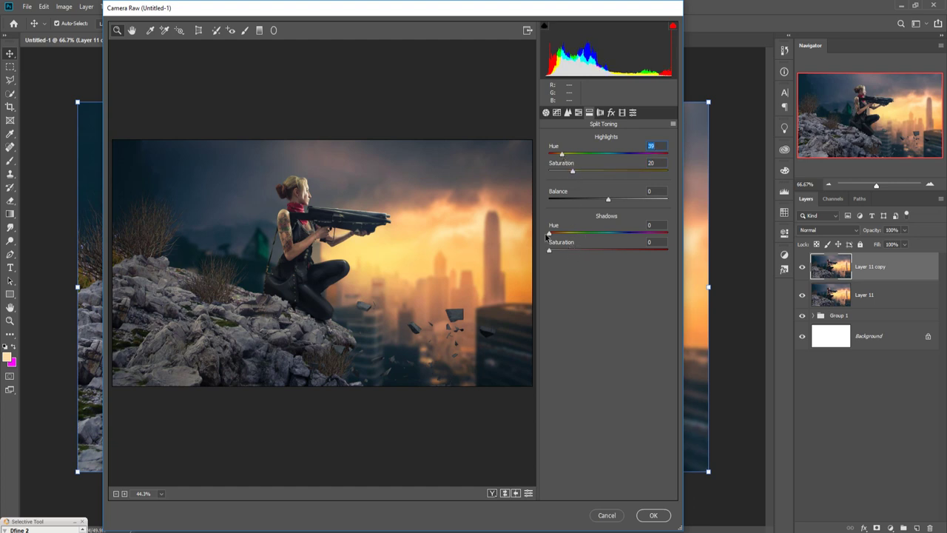
pyautogui.moveTo(549, 235); pyautogui.dragTo(618, 234)
pyautogui.moveTo(549, 250); pyautogui.dragTo(574, 254)
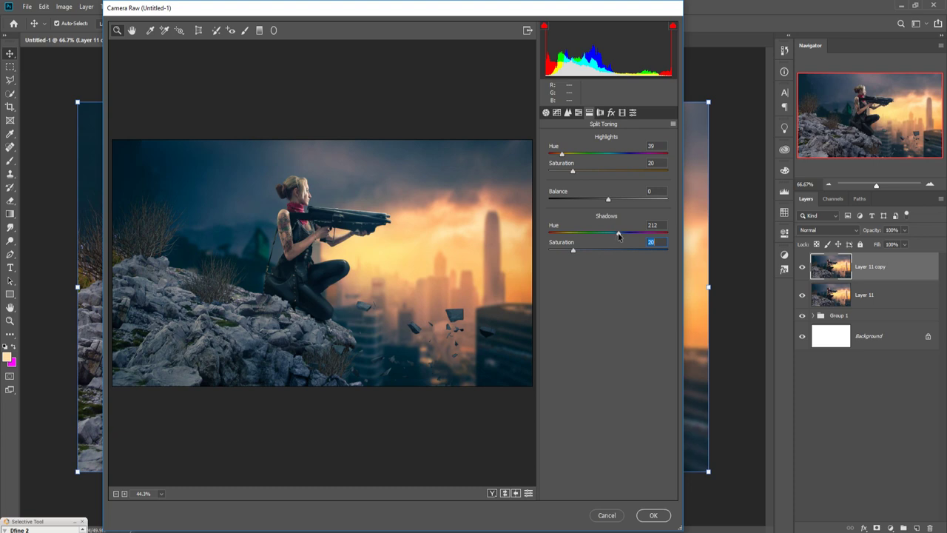
pyautogui.moveTo(620, 233); pyautogui.dragTo(579, 252)
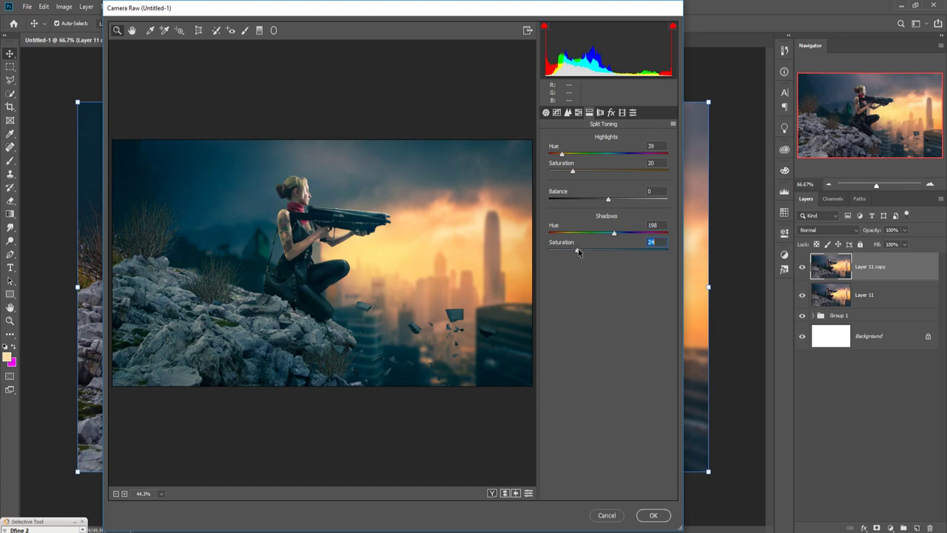
# Step: Raise the overall saturation to +4 and apply the Camera Raw adjustments
pyautogui.click(546, 112)
pyautogui.moveTo(606, 402)
pyautogui.mouseDown()
pyautogui.moveTo(620, 406)
pyautogui.moveTo(611, 405)
pyautogui.mouseUp()
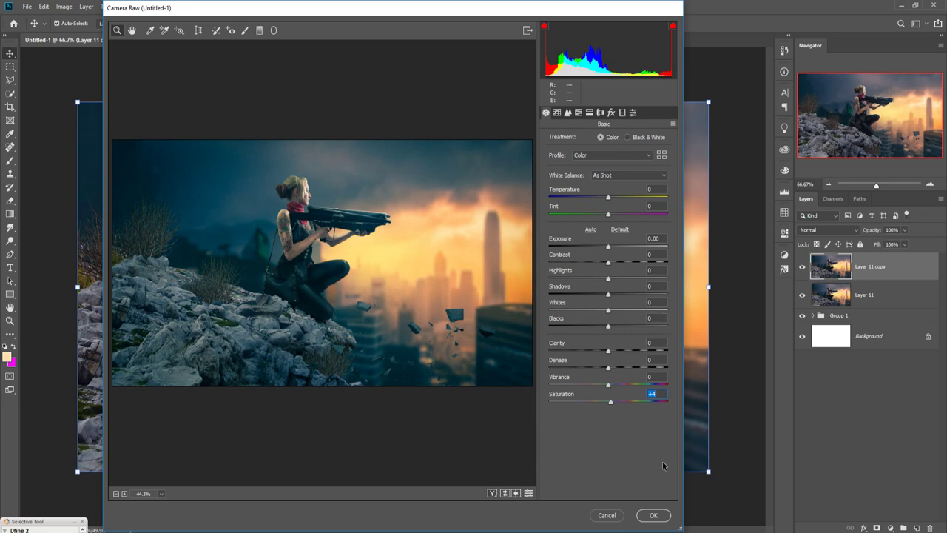
pyautogui.click(651, 516)
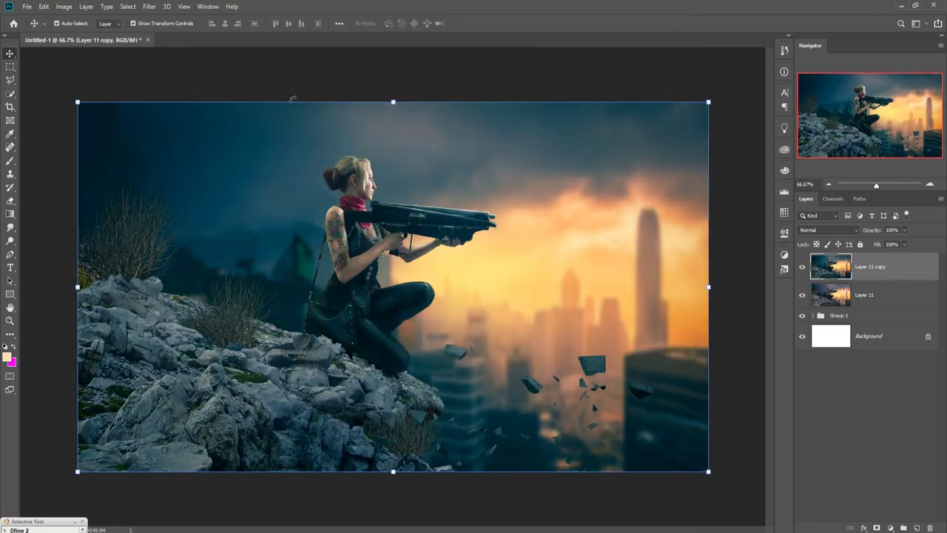
# Step: Apply Color Efex Pro 4 Cross Processing to Layer 11 copy with method L02, strength 33%, and slightly raised shadows
pyautogui.click(149, 8)
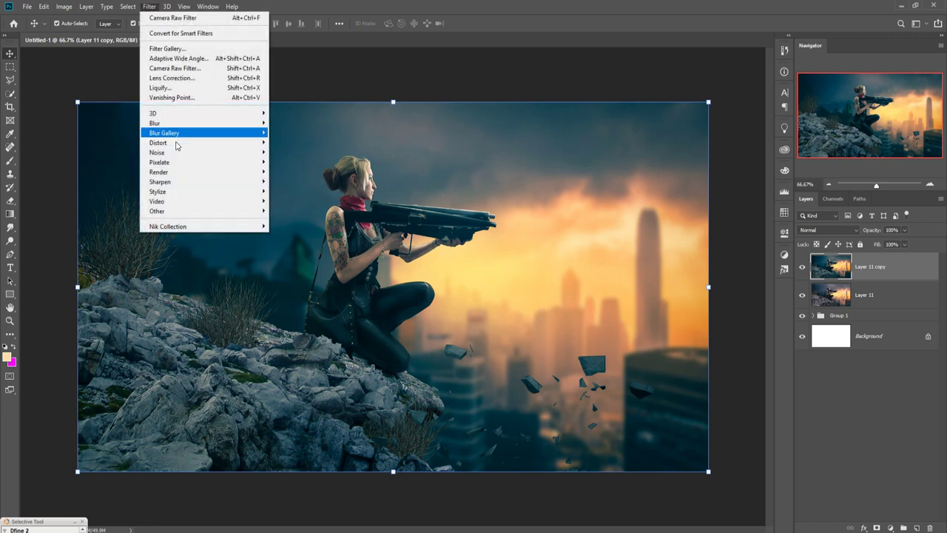
pyautogui.moveTo(181, 228)
pyautogui.click(301, 235)
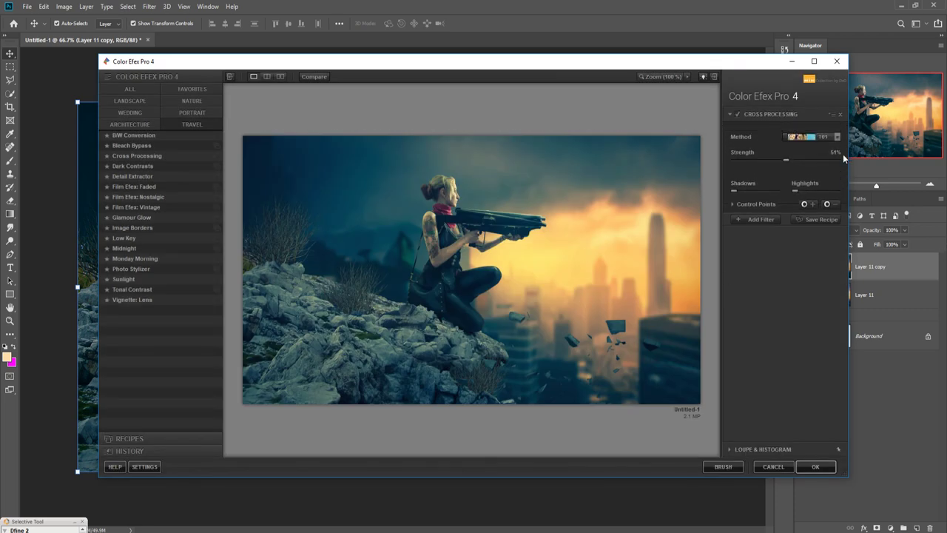
pyautogui.click(837, 138)
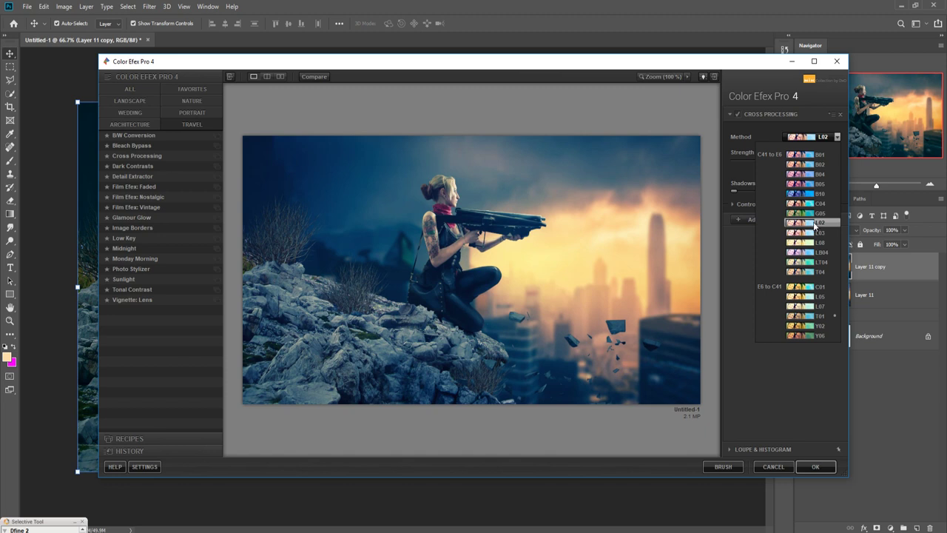
pyautogui.click(812, 222)
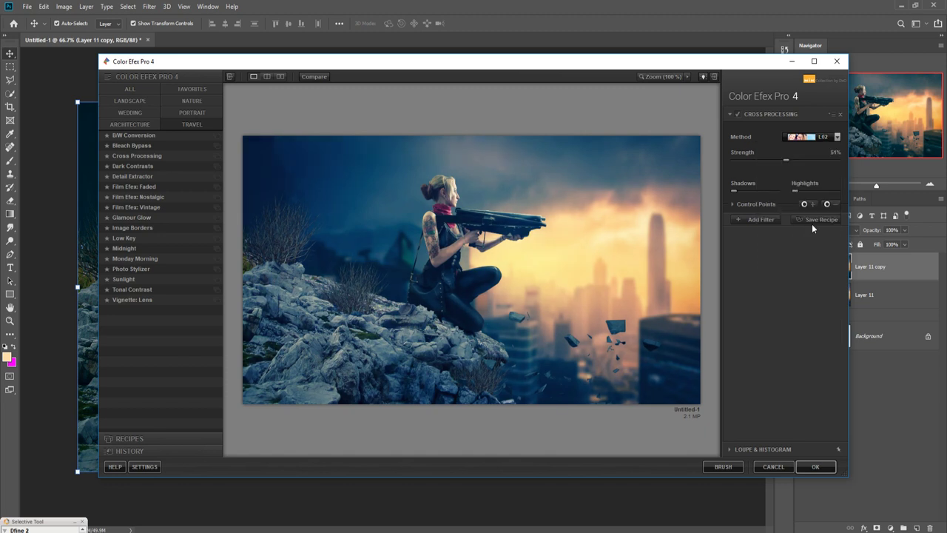
pyautogui.moveTo(785, 159); pyautogui.dragTo(762, 160)
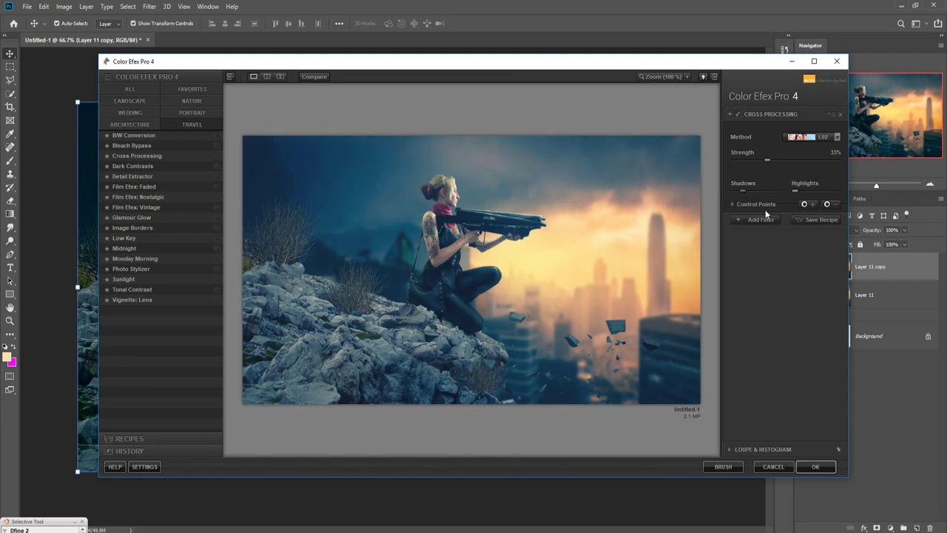
pyautogui.click(817, 466)
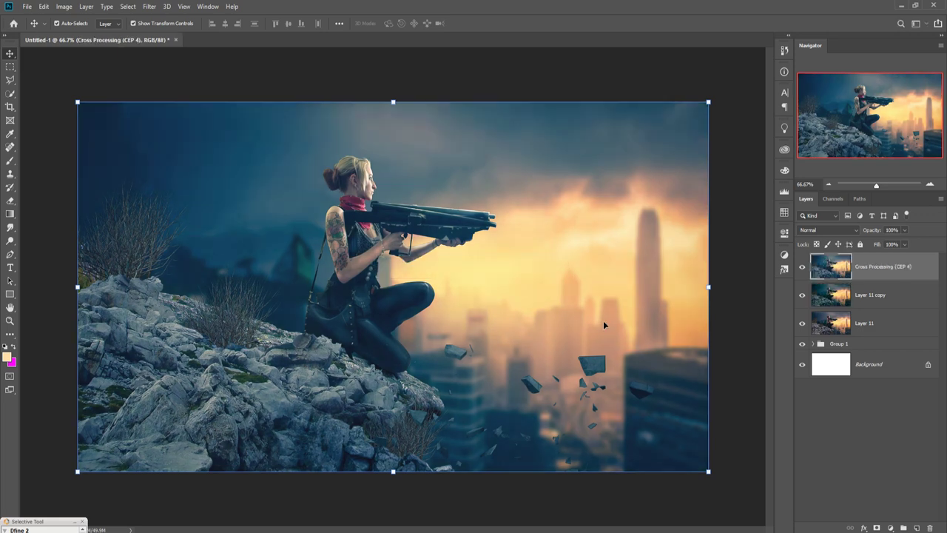
# Step: Add a gradient fill layer above the Cross Processing layer using a dark-to-transparent gradient preset
pyautogui.click(893, 528)
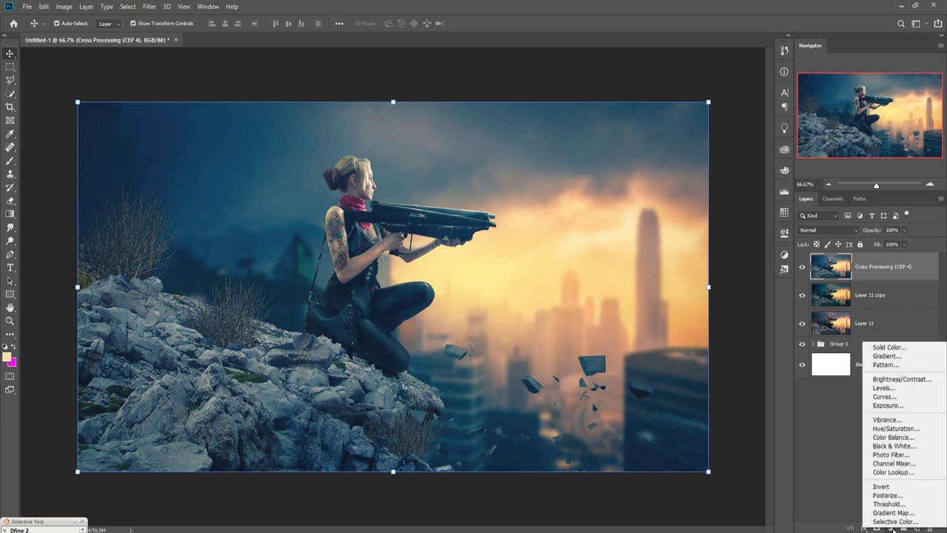
pyautogui.click(899, 356)
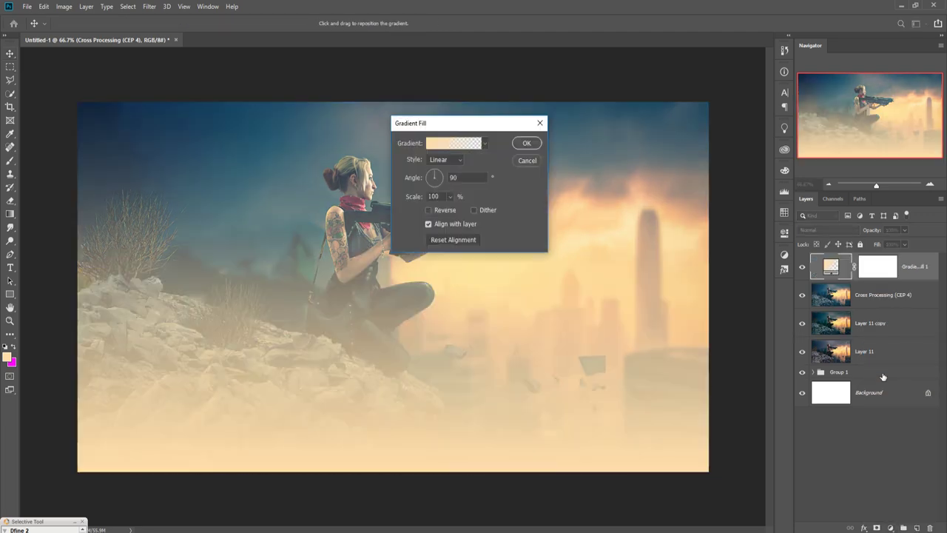
pyautogui.click(485, 146)
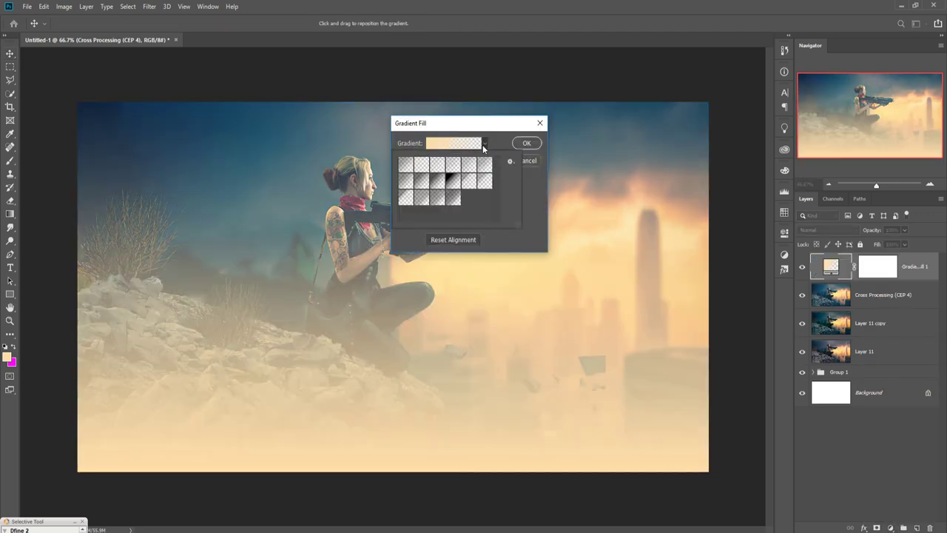
pyautogui.click(426, 183)
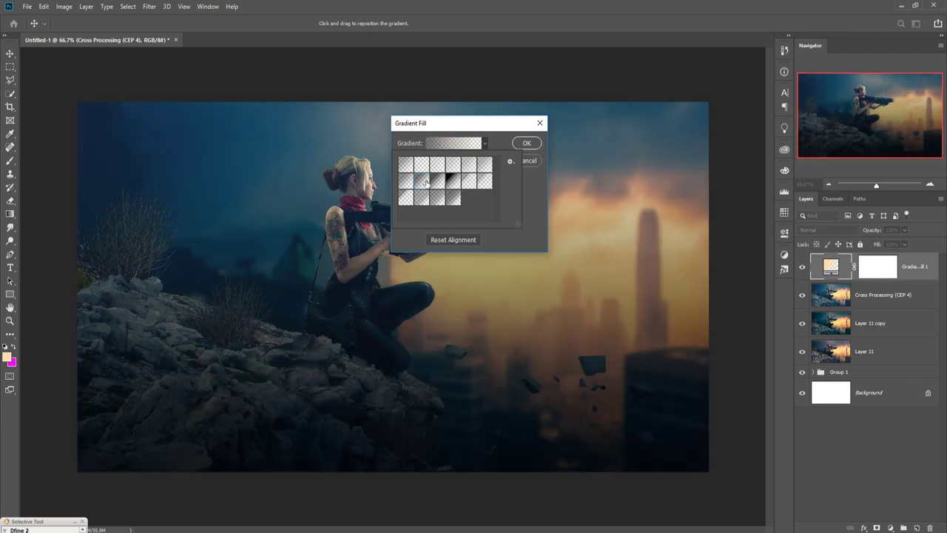
pyautogui.click(525, 143)
pyautogui.click(525, 144)
# Step: Set the gradient fill layer's blend mode to Soft Light and its opacity to 52%
pyautogui.click(854, 230)
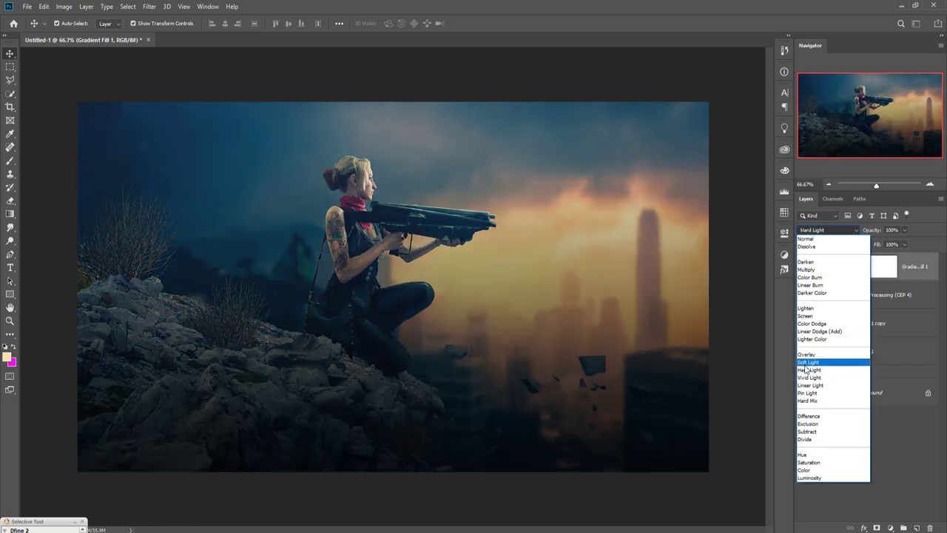
pyautogui.click(806, 362)
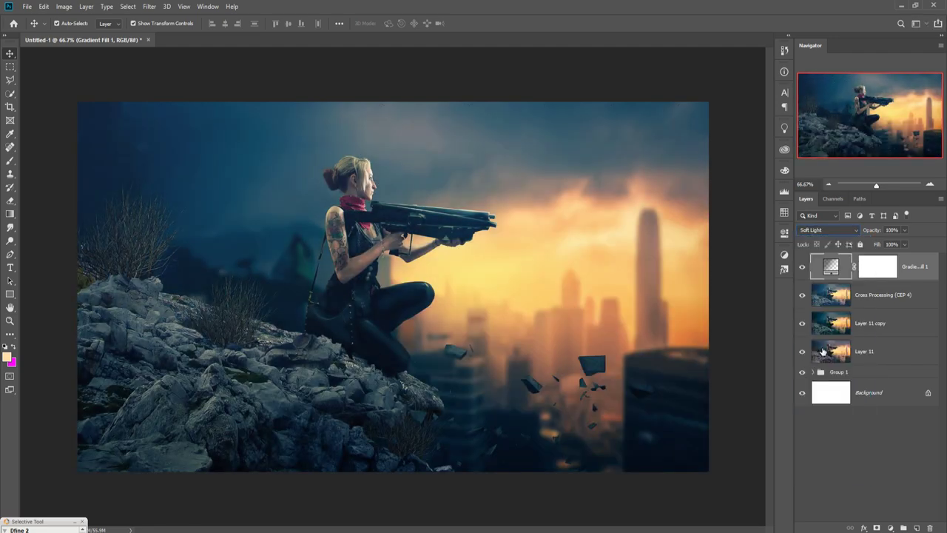
pyautogui.click(905, 230)
pyautogui.moveTo(886, 243); pyautogui.dragTo(876, 248)
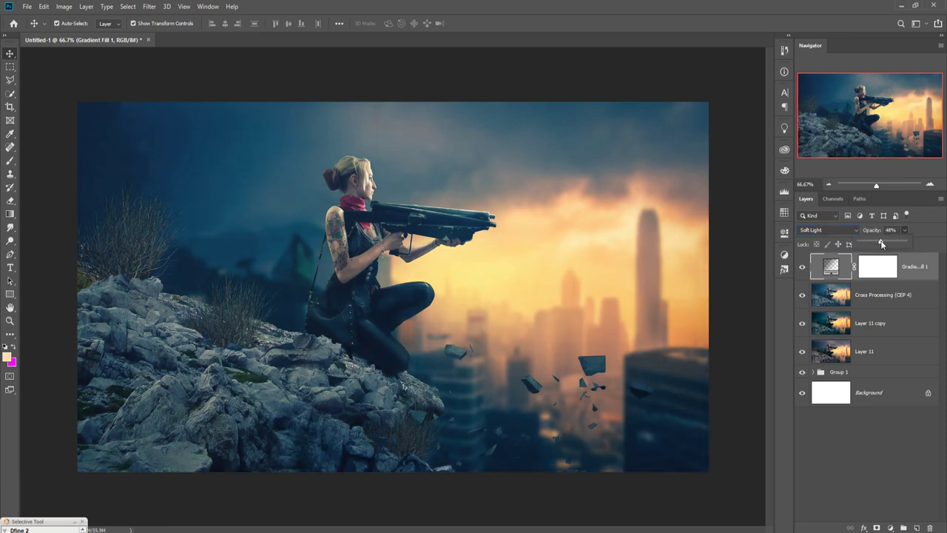
pyautogui.moveTo(883, 240)
pyautogui.mouseDown()
pyautogui.moveTo(896, 257)
pyautogui.moveTo(882, 240)
pyautogui.mouseUp()
pyautogui.press('Return')
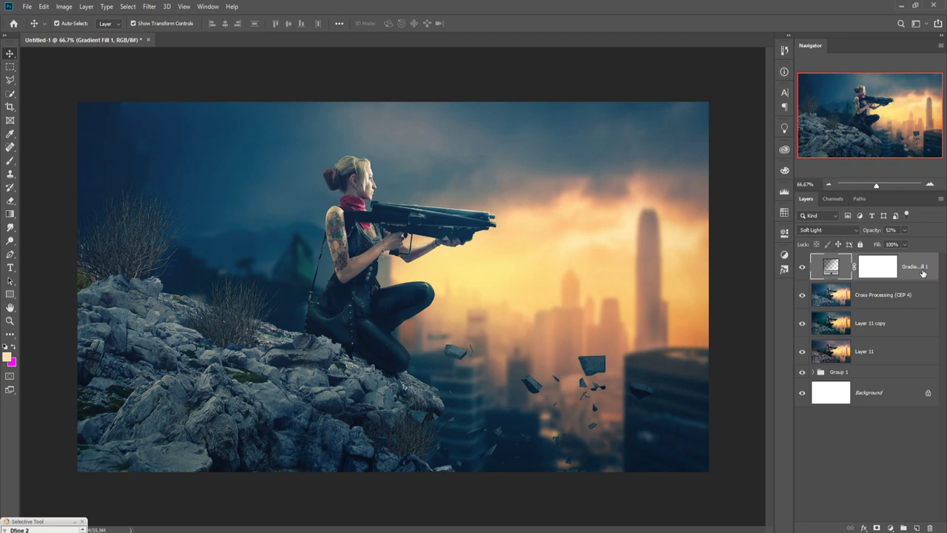